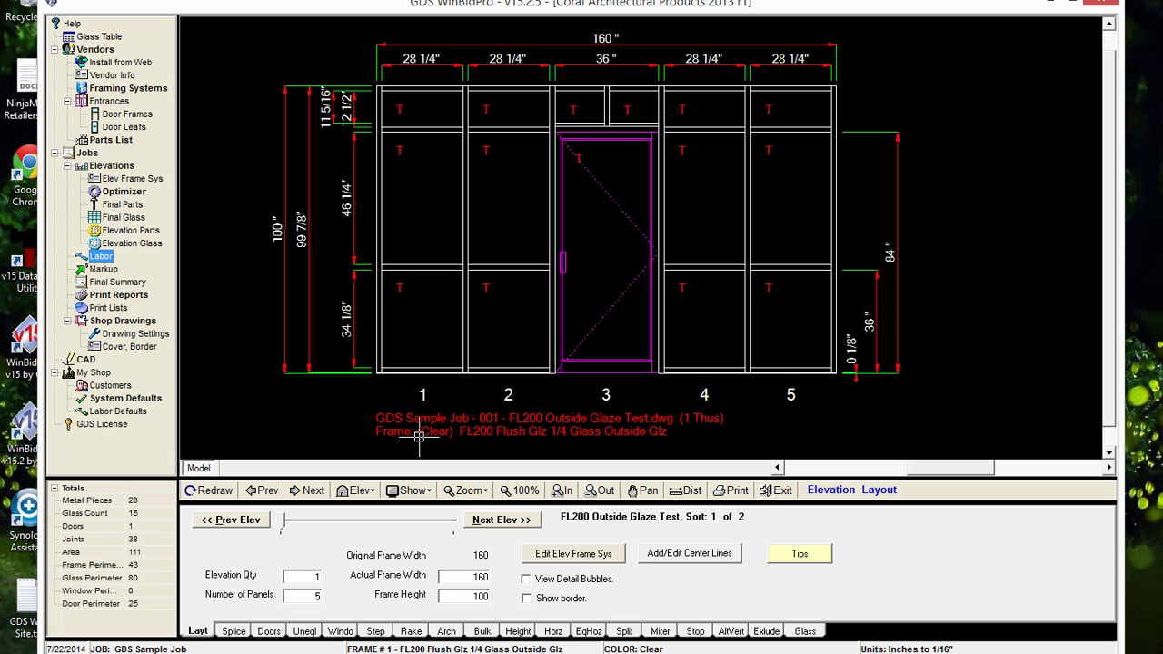
Review the default labor frame types and the Butt Glazed rate and time settings without changing them
left_click(109, 411)
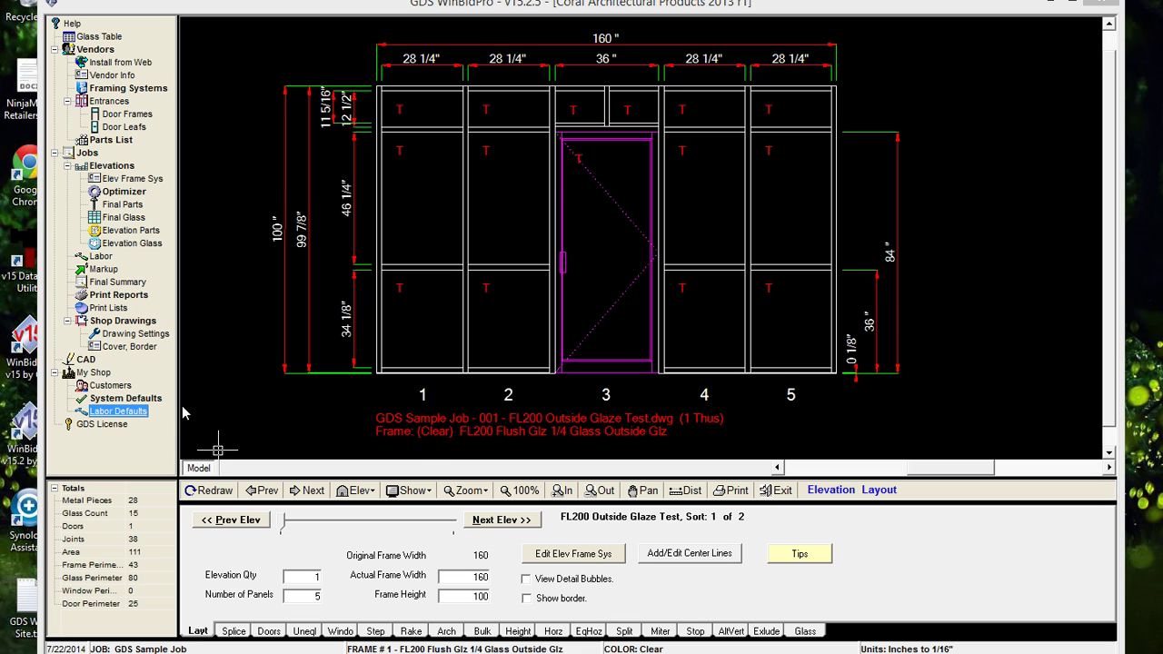
left_click(549, 277)
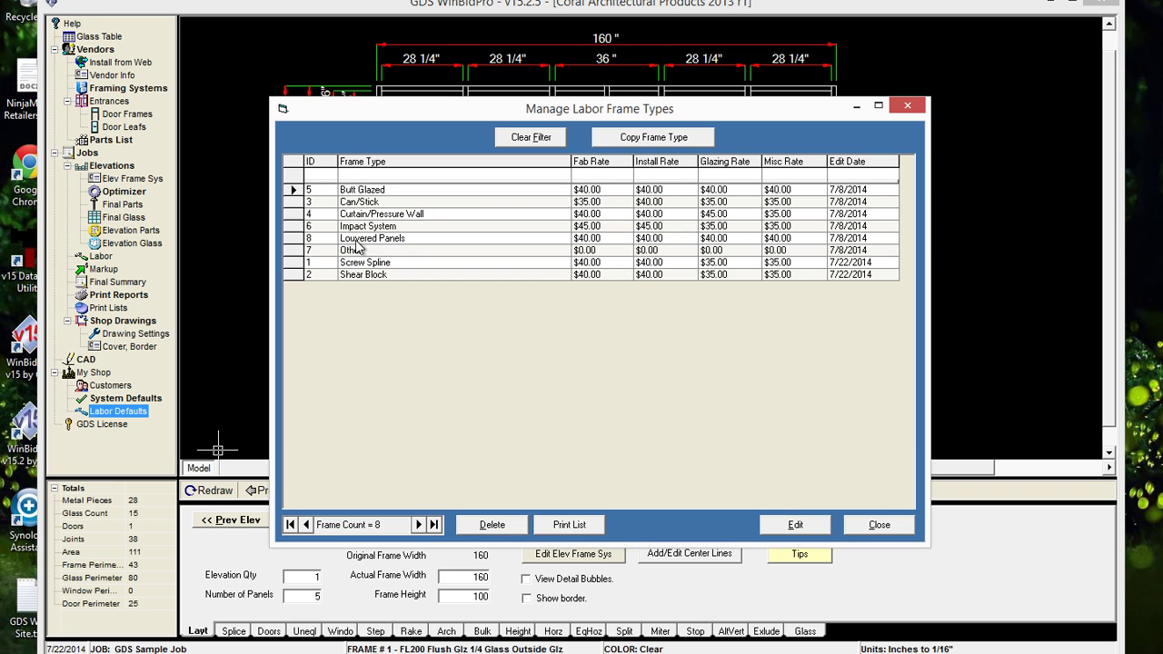
left_click(795, 525)
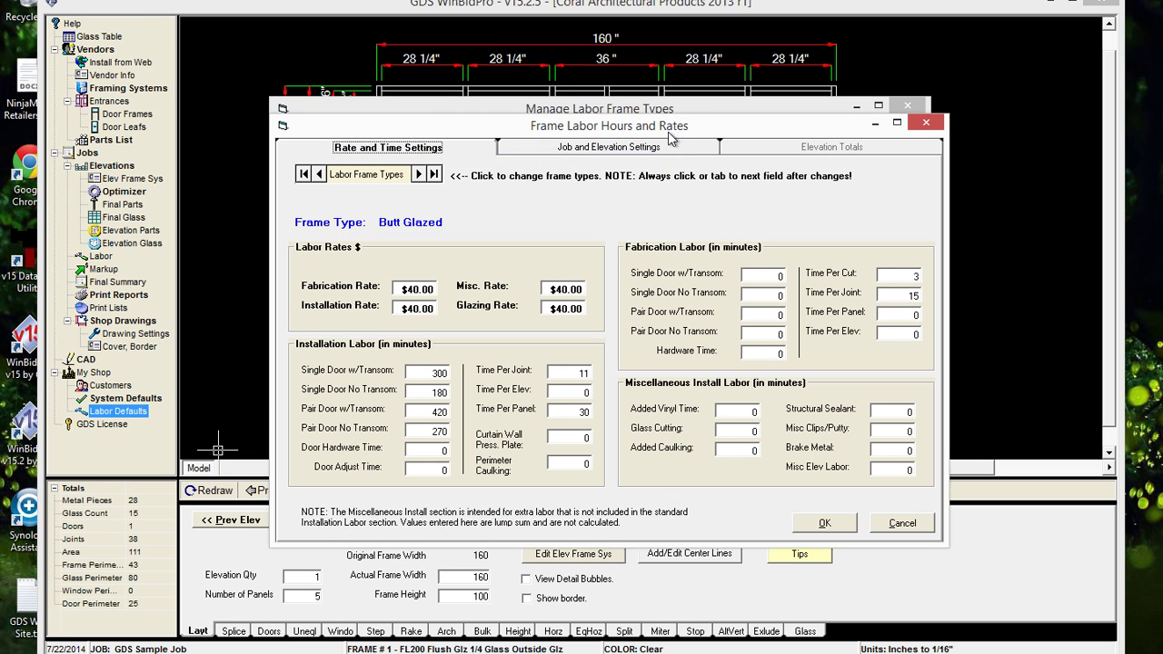
left_click(901, 524)
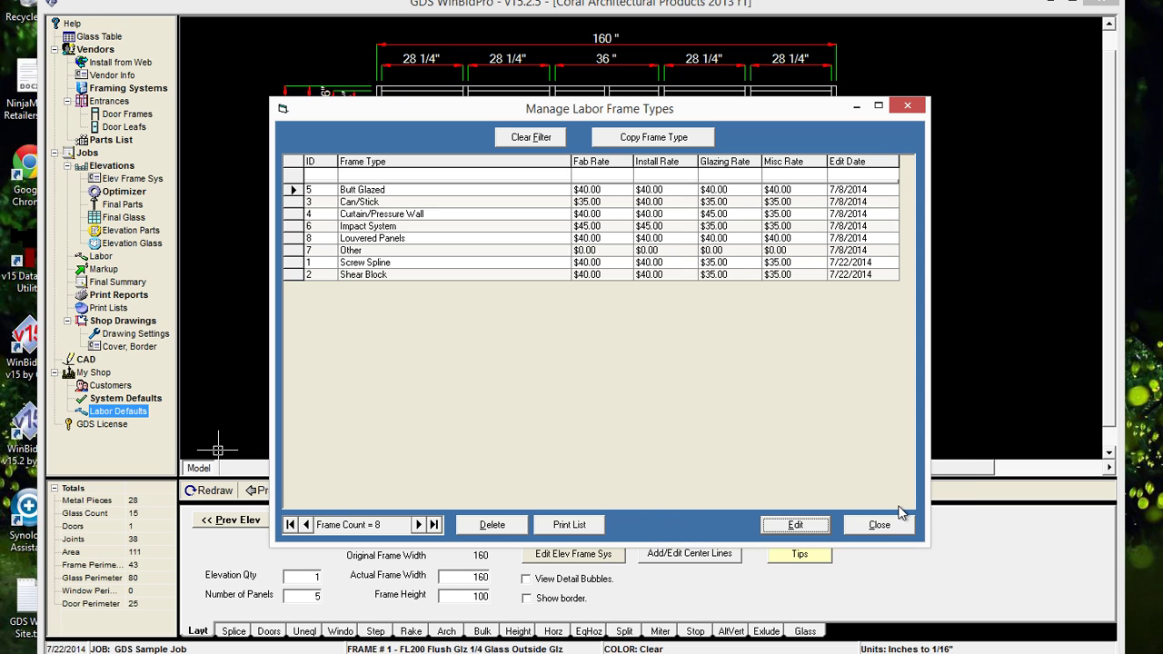
left_click(889, 527)
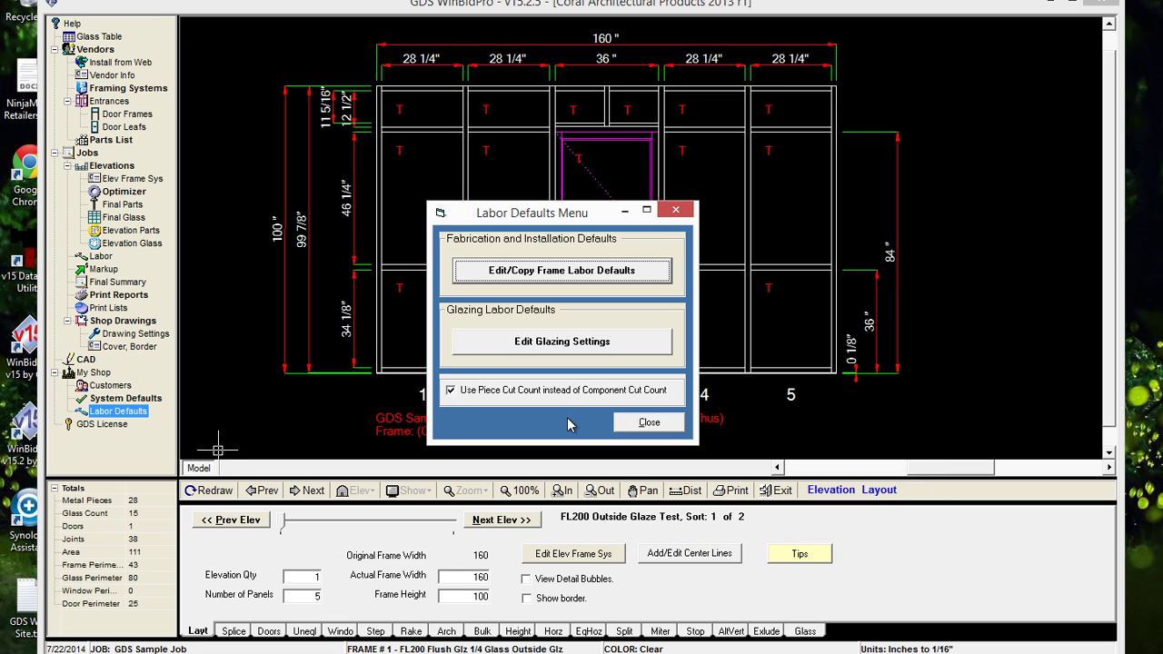
left_click(655, 419)
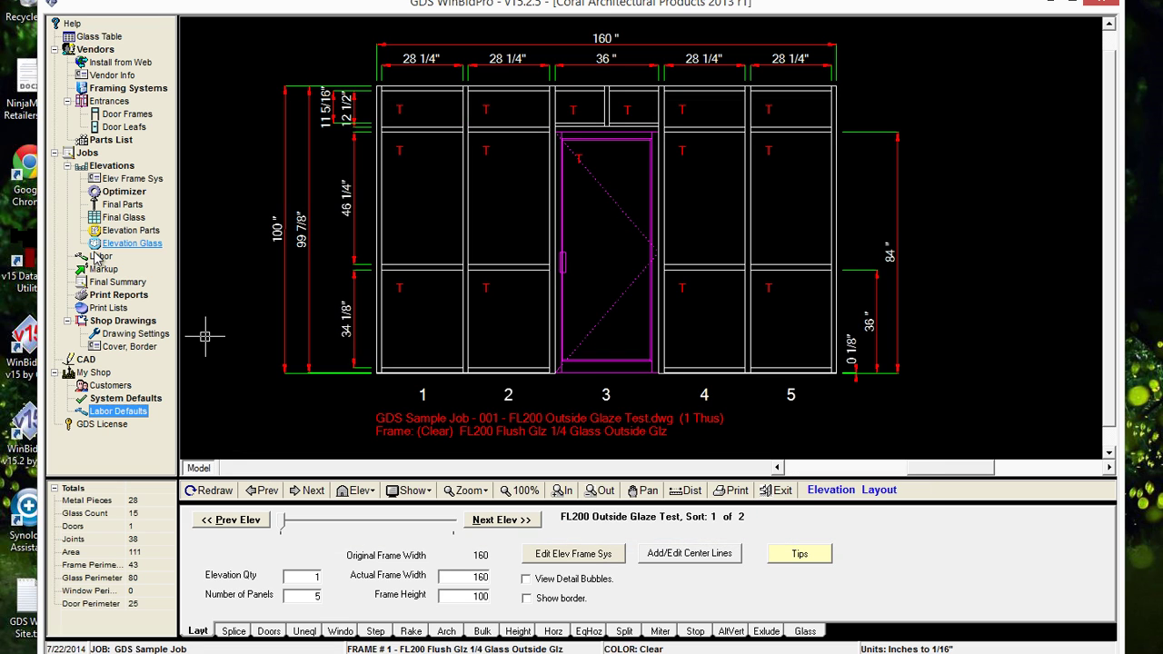
Review the labor rates, times and elevation totals for the FL200 Outside Glaze Test elevation without changing them
left_click(101, 257)
left_click(672, 362)
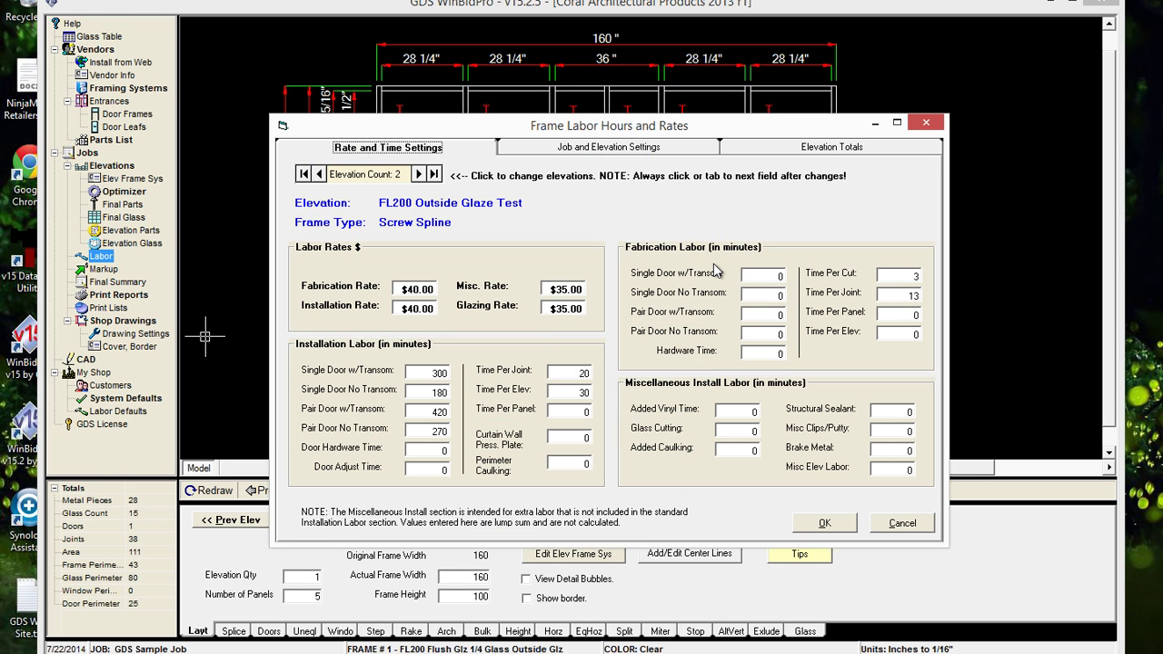
left_click(769, 150)
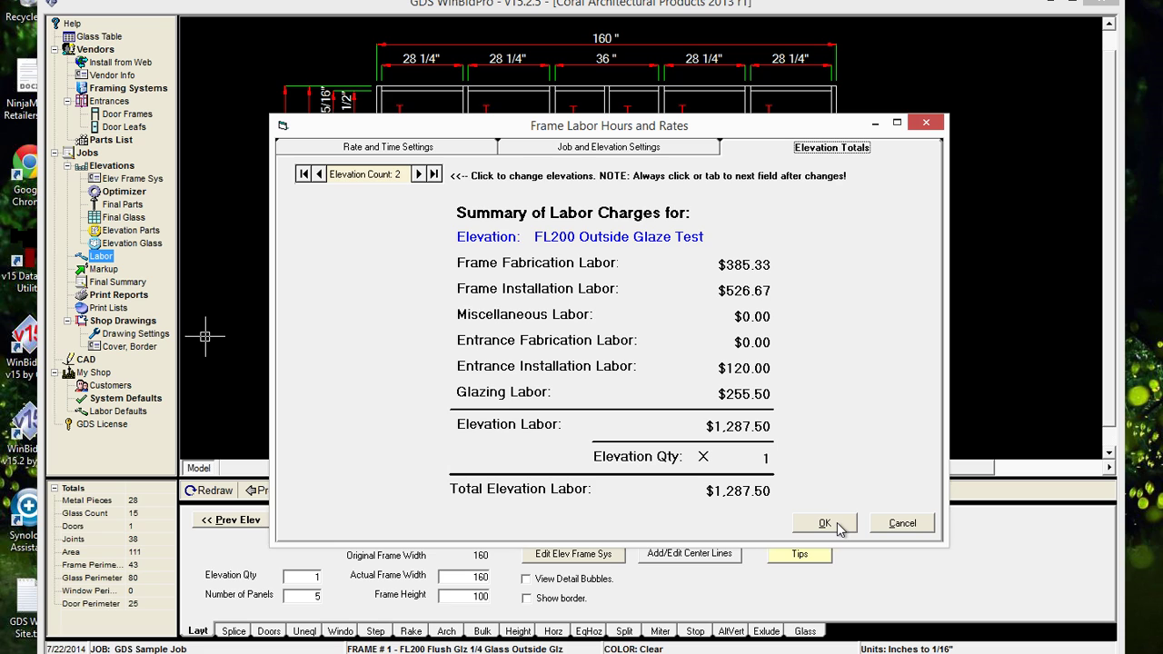
left_click(450, 149)
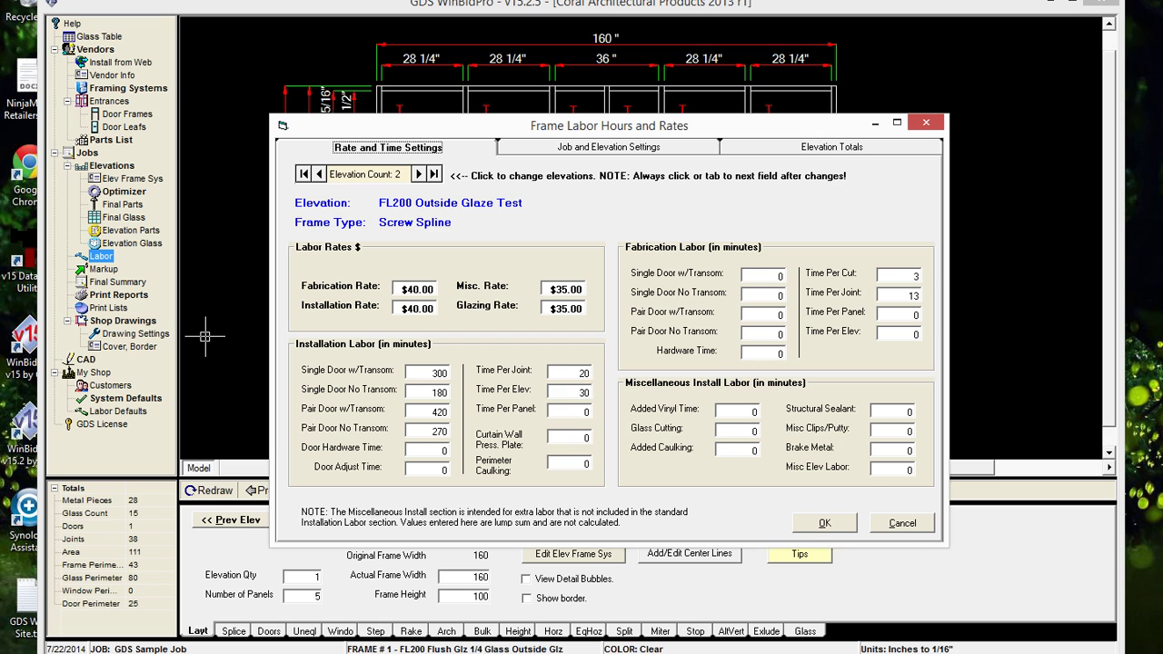
left_click(904, 524)
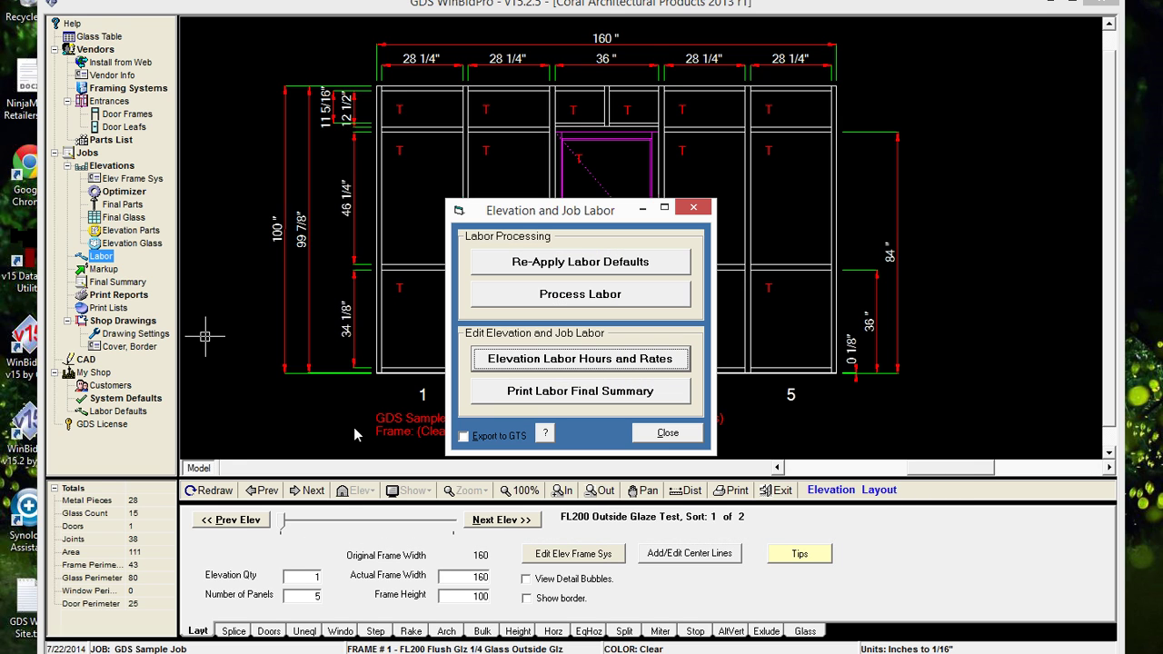
left_click(669, 434)
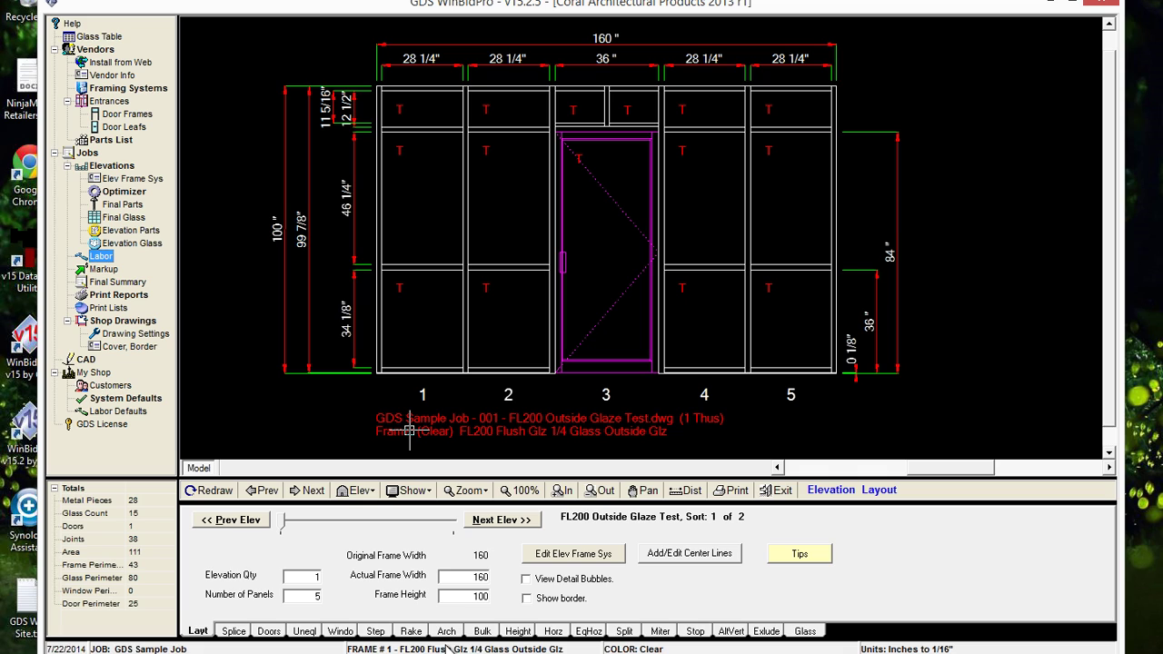
Check the frame type in the FL200 Outside Glaze Test elevation's framing system profile
left_click(557, 561)
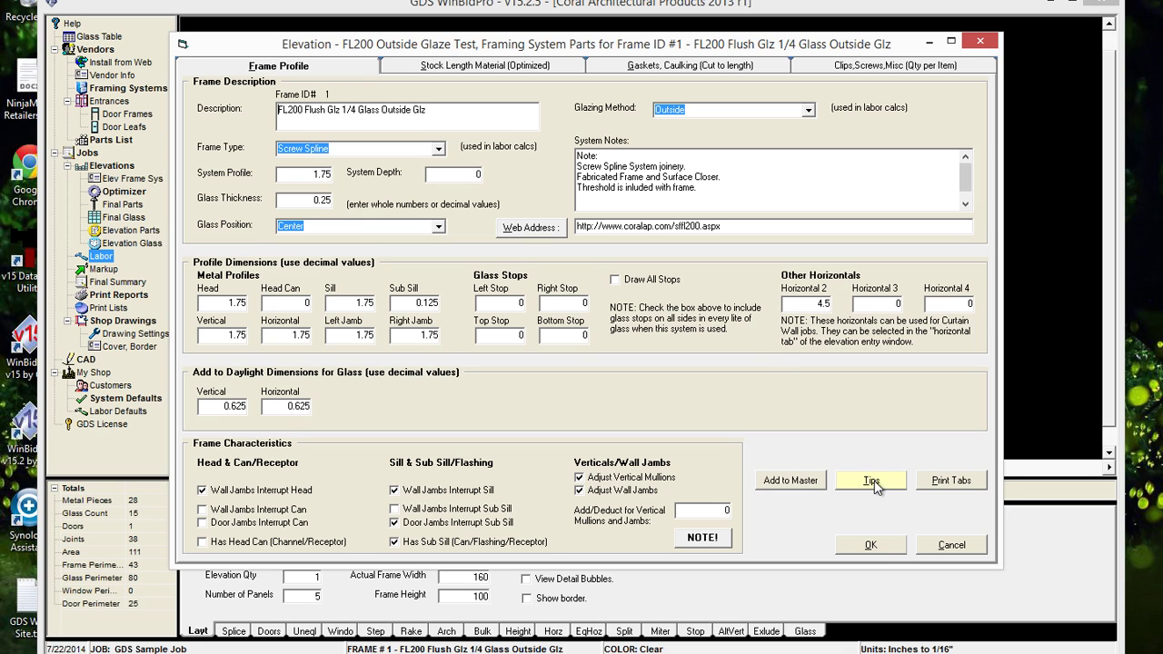
left_click(870, 545)
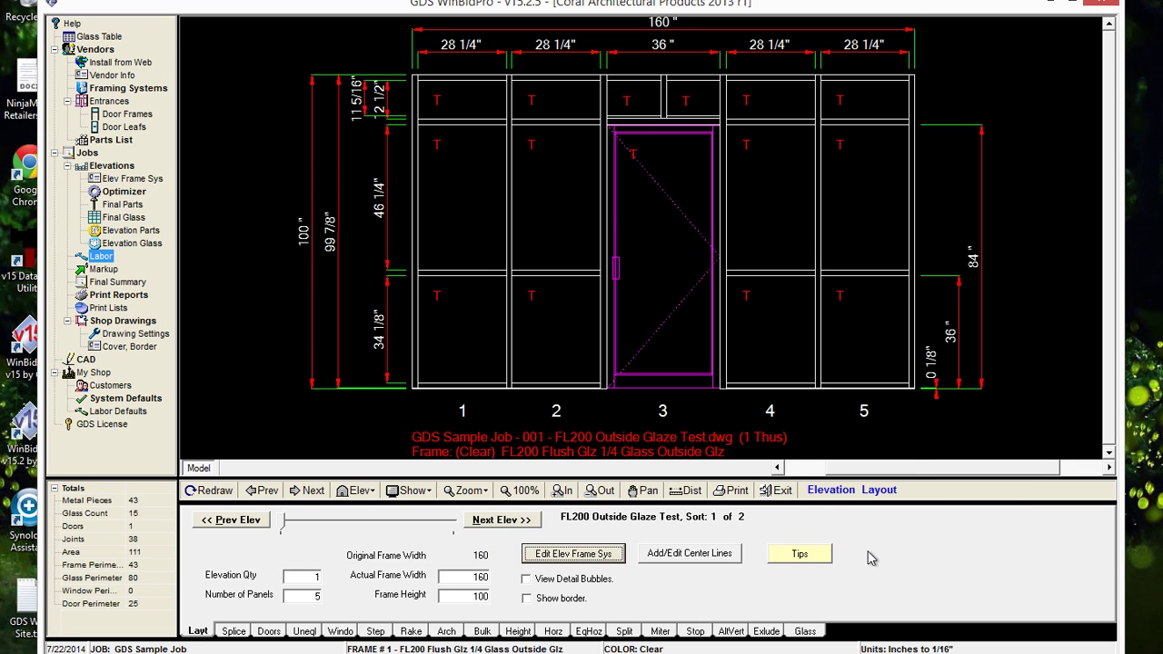
Set the FL200 Outside Glaze Test elevation's fabrication time per joint to 5 minutes and its installation rate to $50
left_click(102, 258)
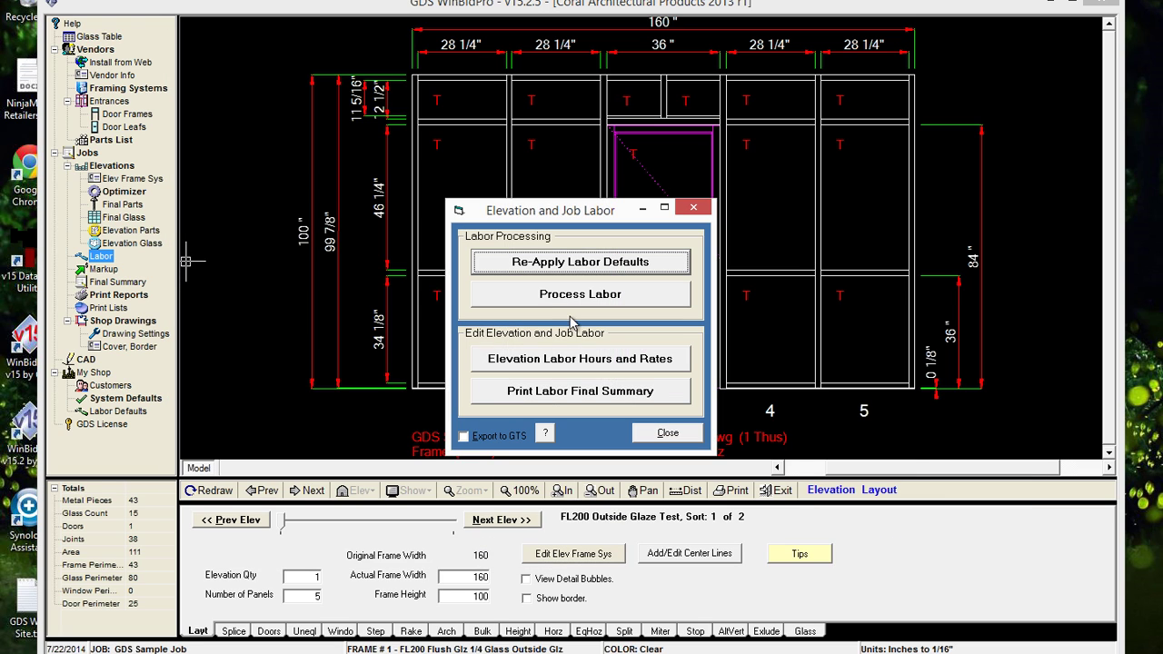
left_click(599, 365)
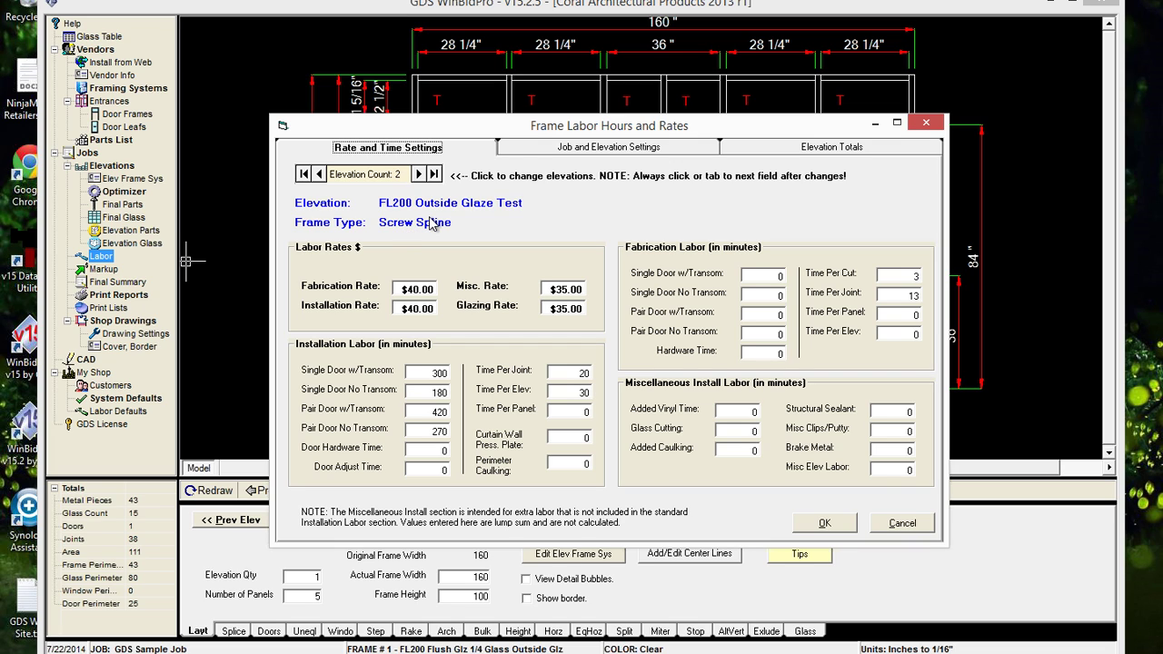
left_click_drag(505, 129, 579, 59)
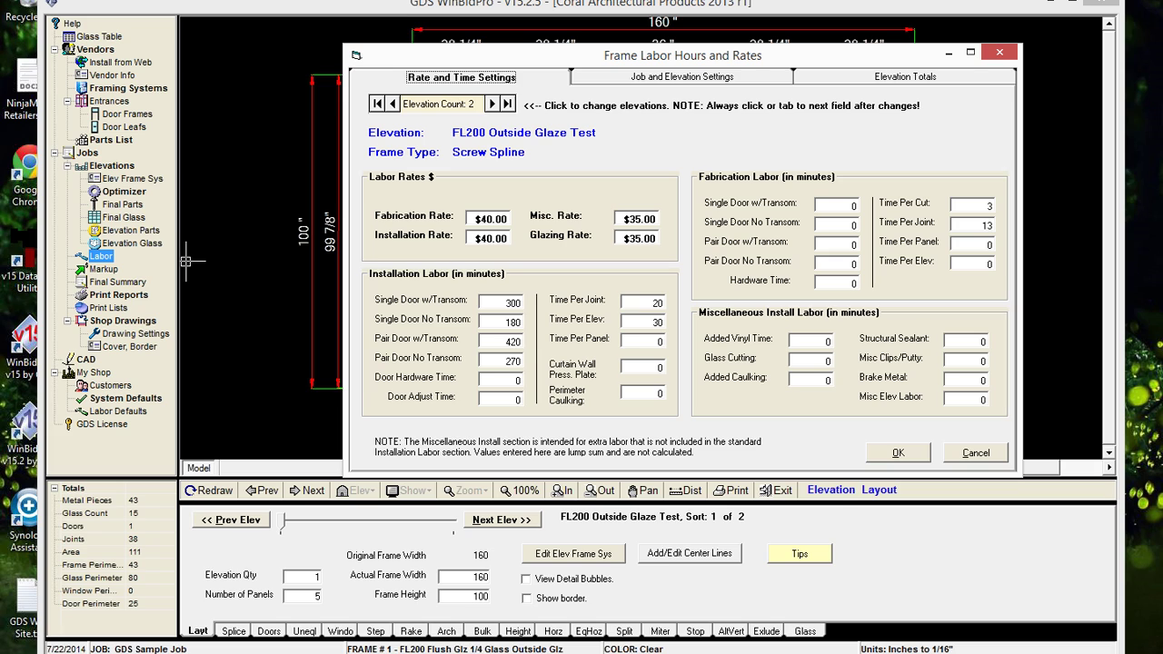
left_click(972, 224)
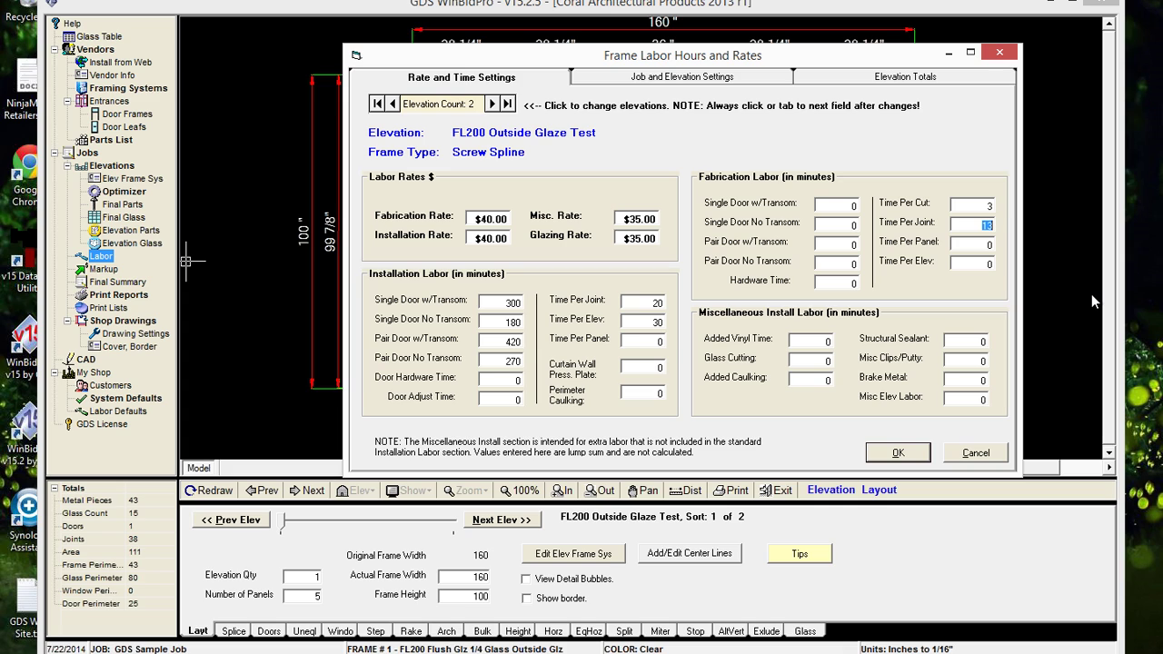
type("5")
left_click(491, 238)
type("50")
key("Tab")
Set the Second Elev elevation's installation rate to $50 and its fabrication time per joint to 5 minutes
left_click(492, 105)
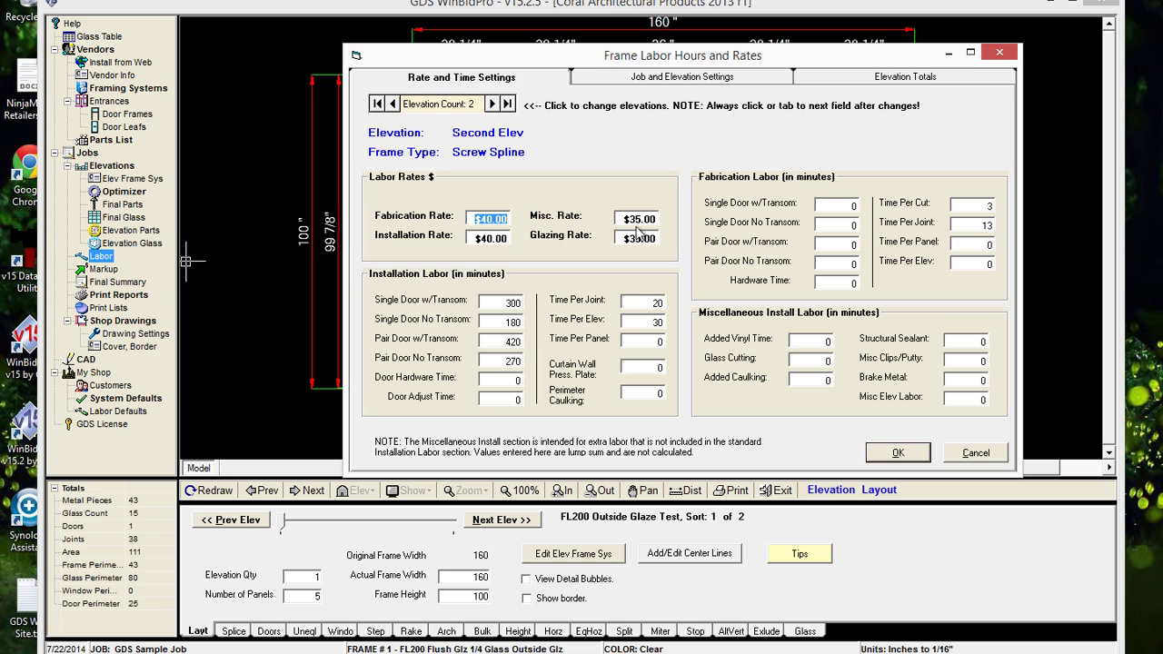
left_click(393, 105)
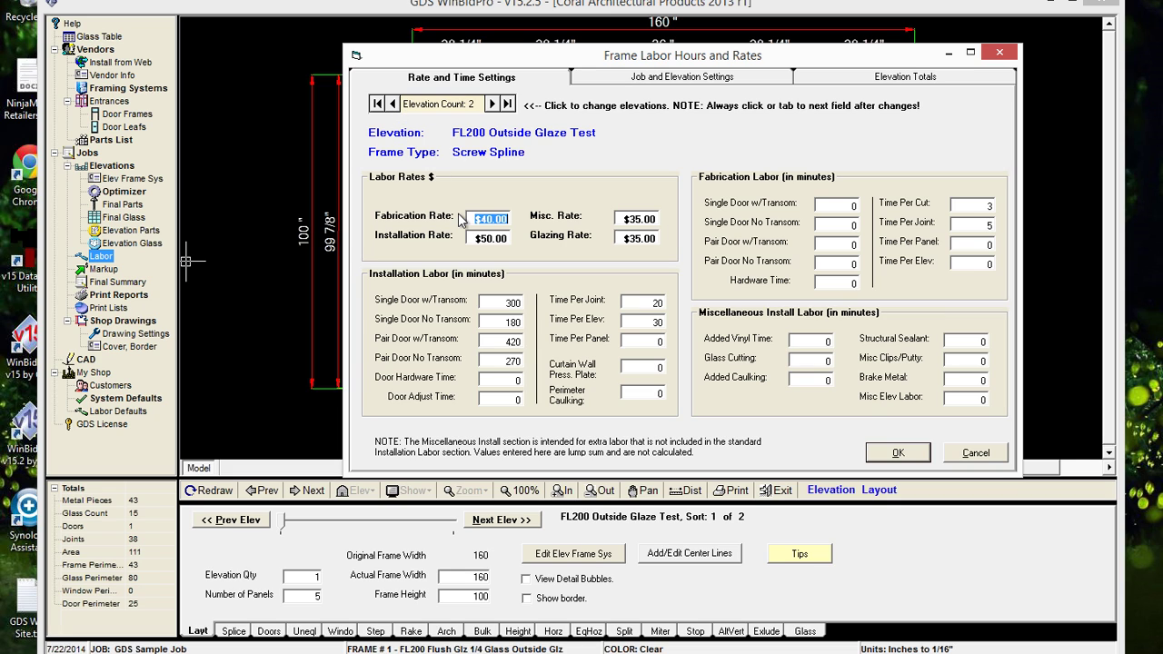
left_click(492, 104)
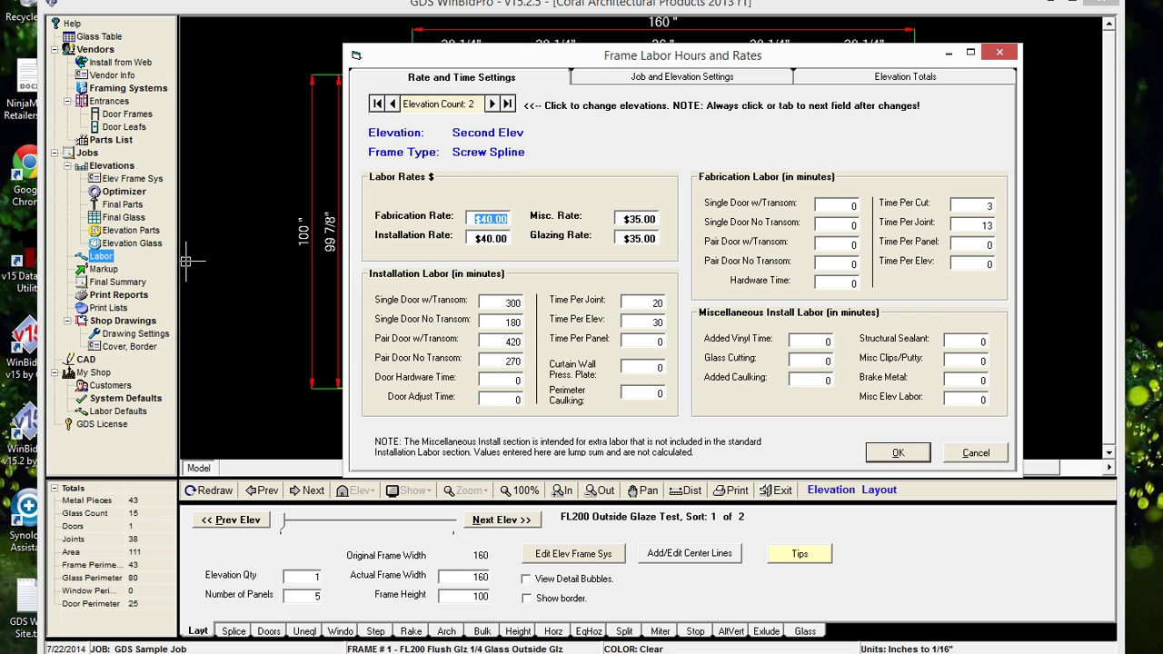
key("Tab")
type("50")
double_click(1002, 220)
type("5")
key("Tab")
Compare the labor settings of both elevations and review their summaries of labor charges
left_click(392, 105)
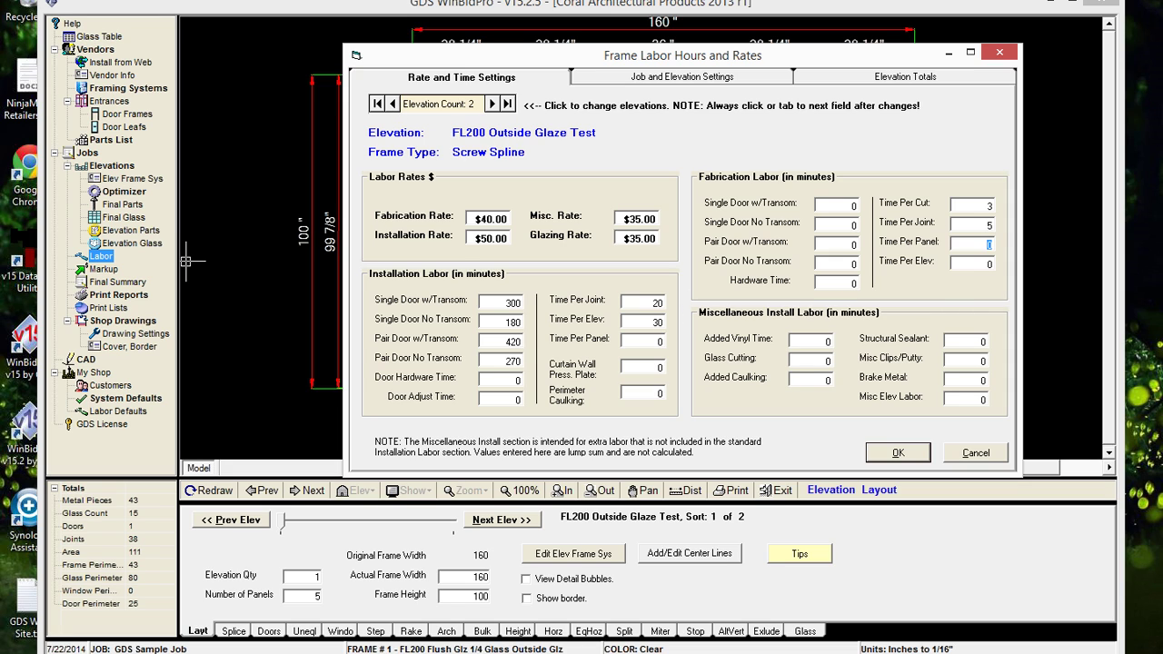
left_click(492, 105)
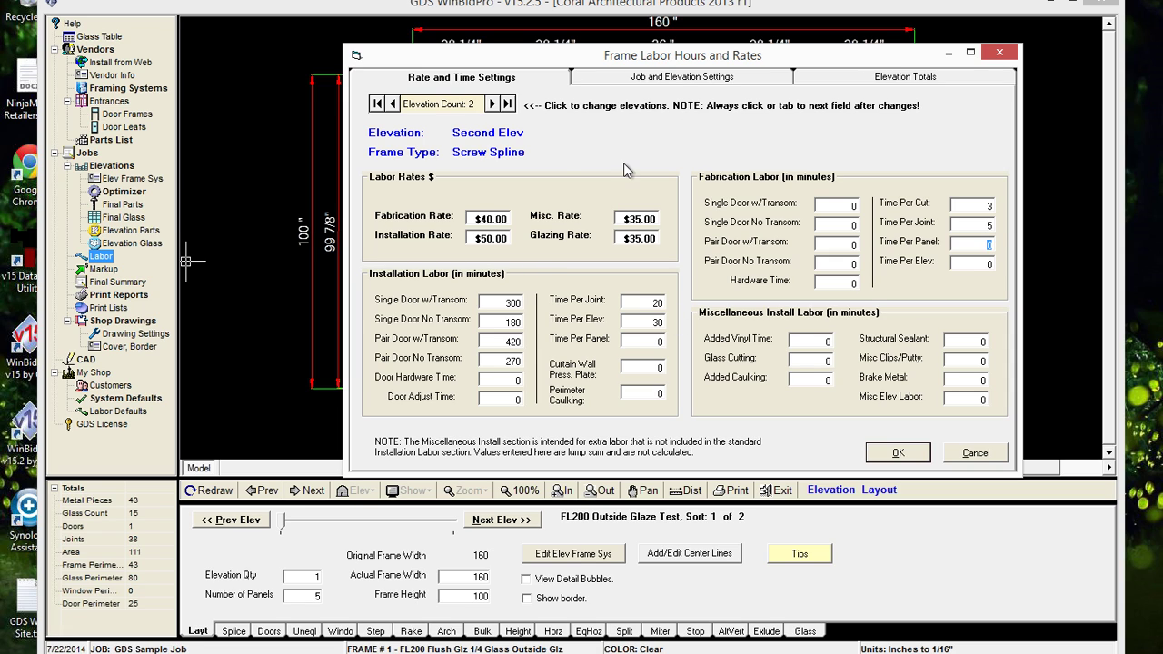
left_click(866, 80)
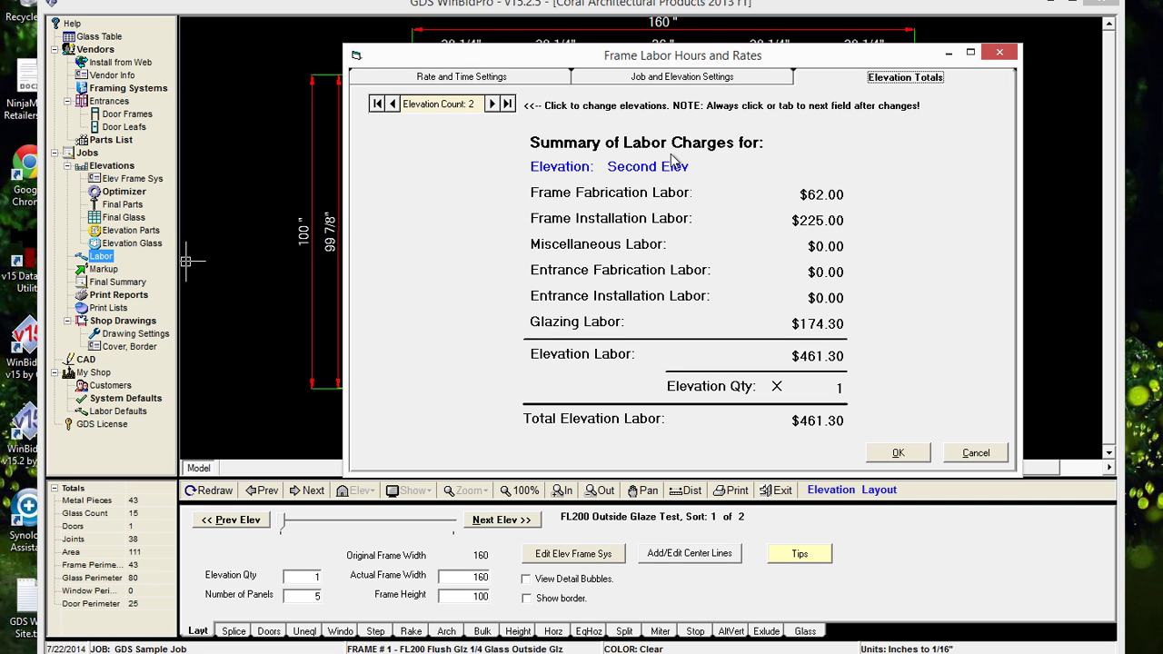
left_click_drag(723, 65, 677, 111)
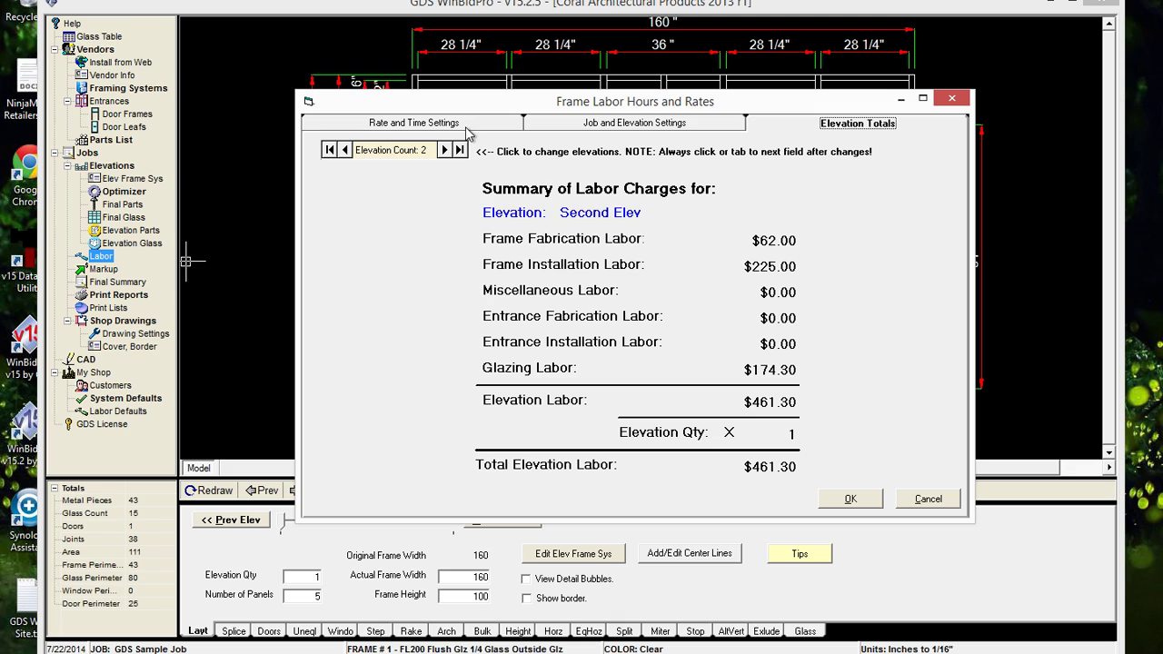
left_click(344, 149)
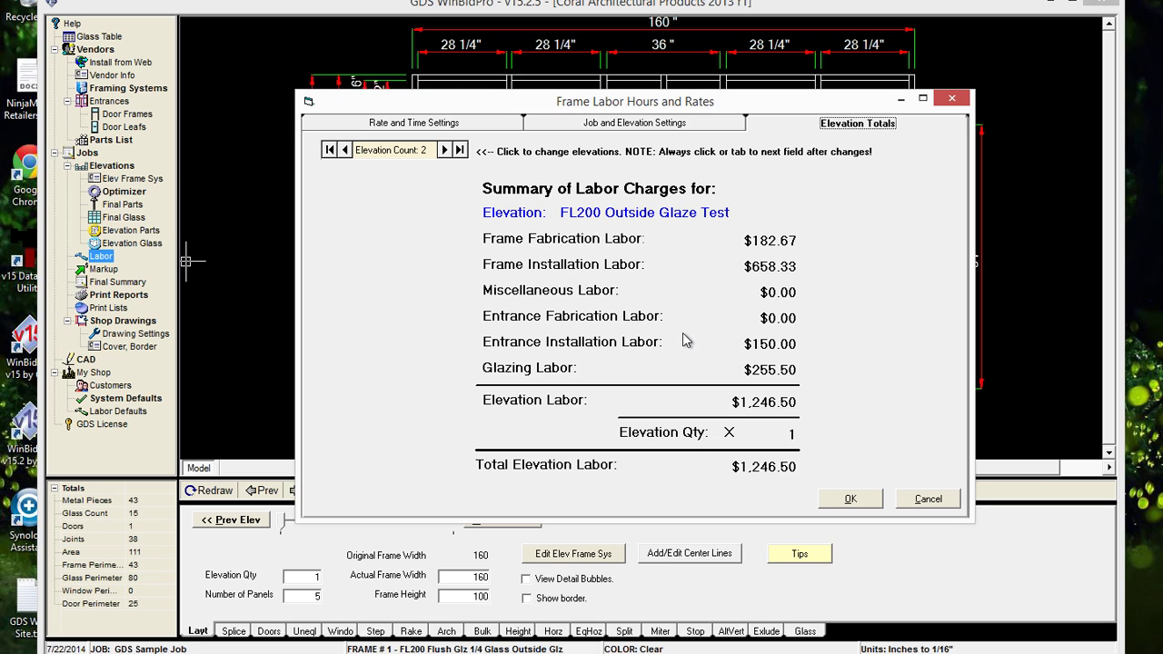
Set the fabrication time per joint to 15 minutes for both FL200 Outside Glaze Test and Second Elev
left_click(412, 125)
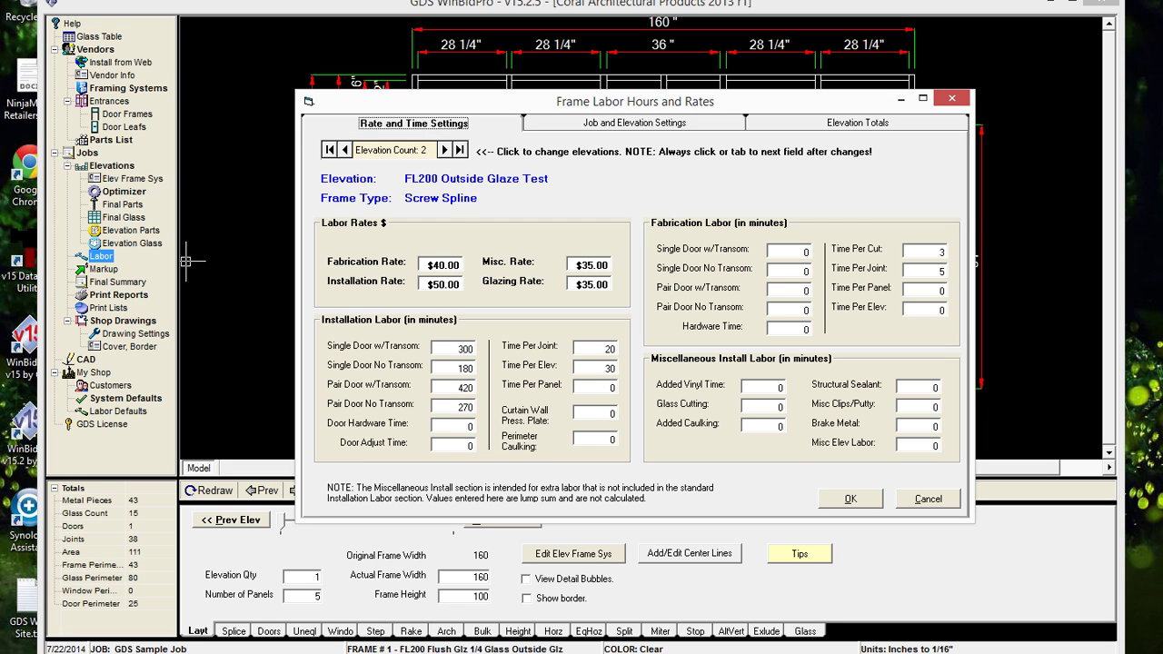
left_click(941, 271)
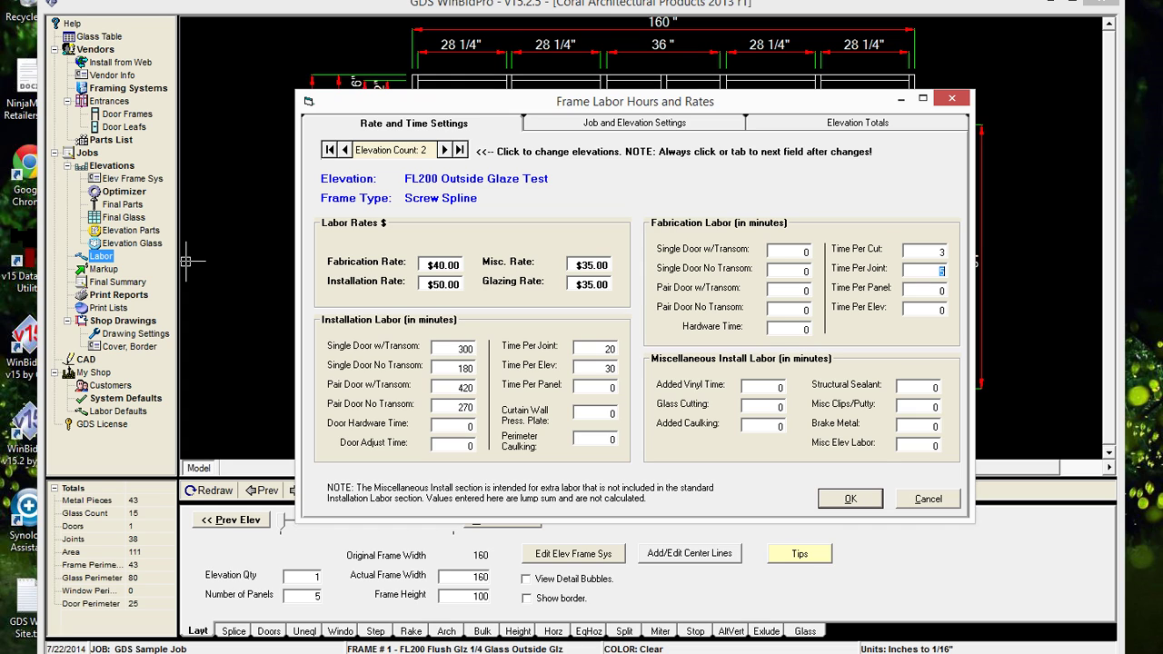
type("15")
left_click(445, 150)
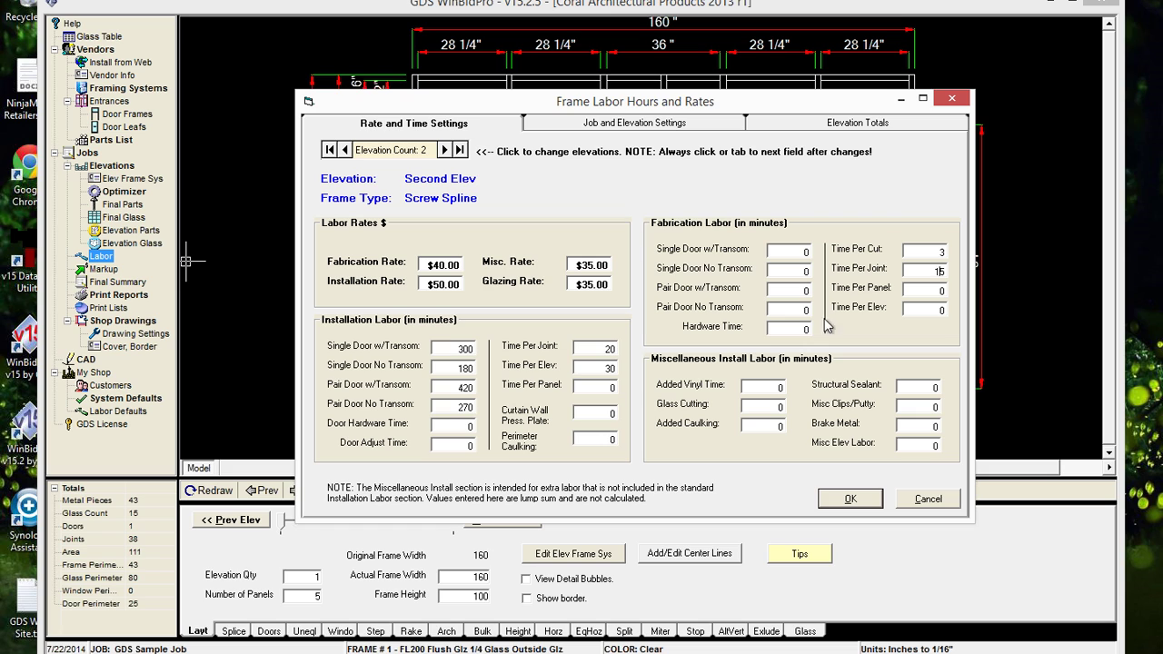
key("Tab")
Check the labor charge totals of both elevations, then save the labor settings and close the labor window
left_click(859, 125)
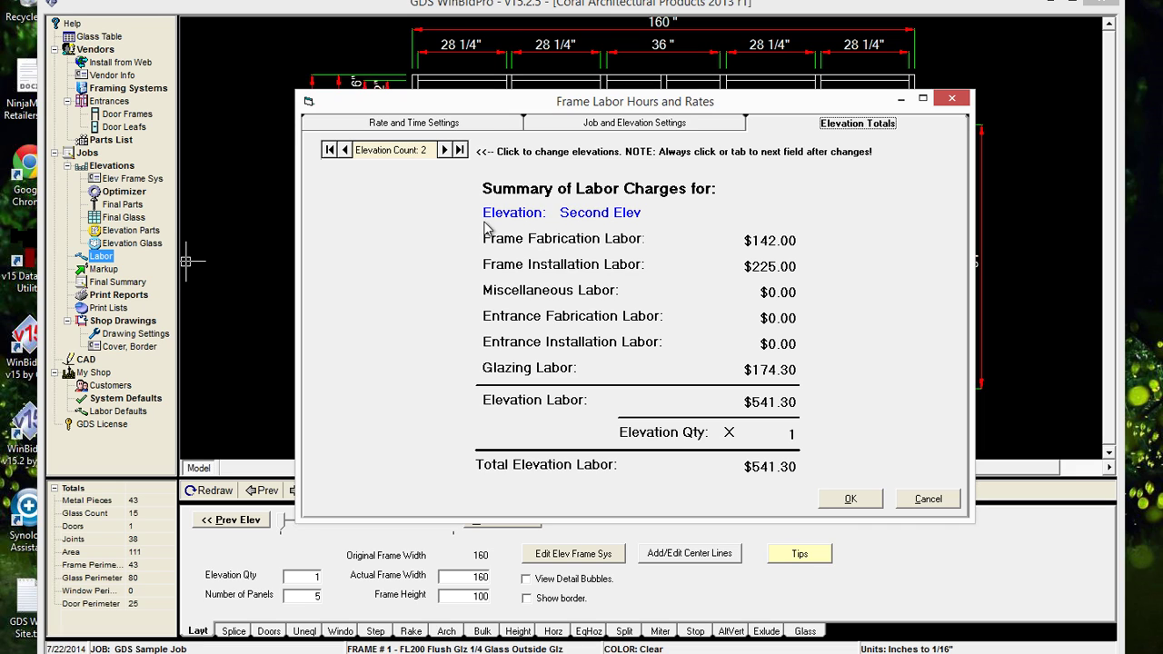
left_click(346, 151)
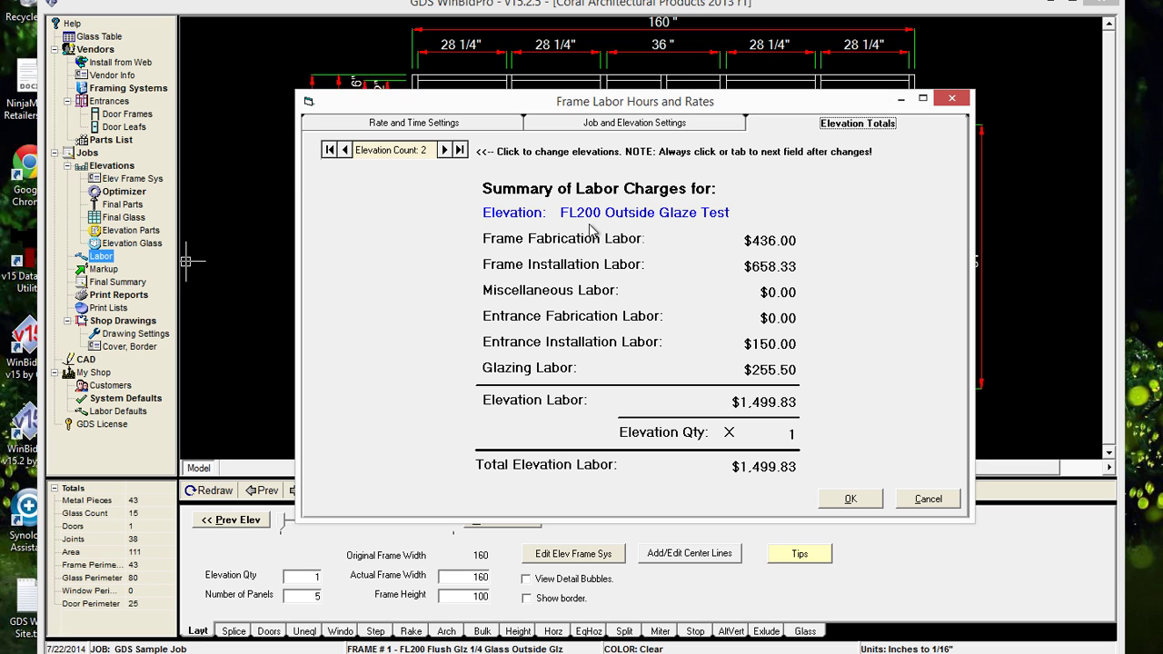
left_click(423, 128)
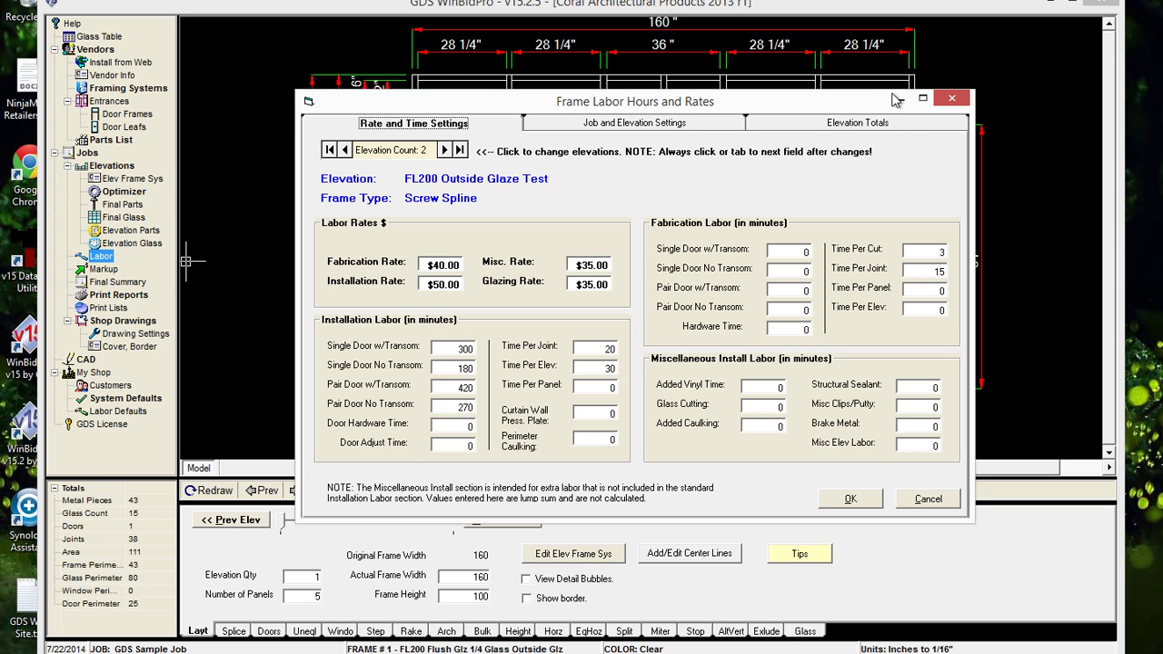
left_click(848, 500)
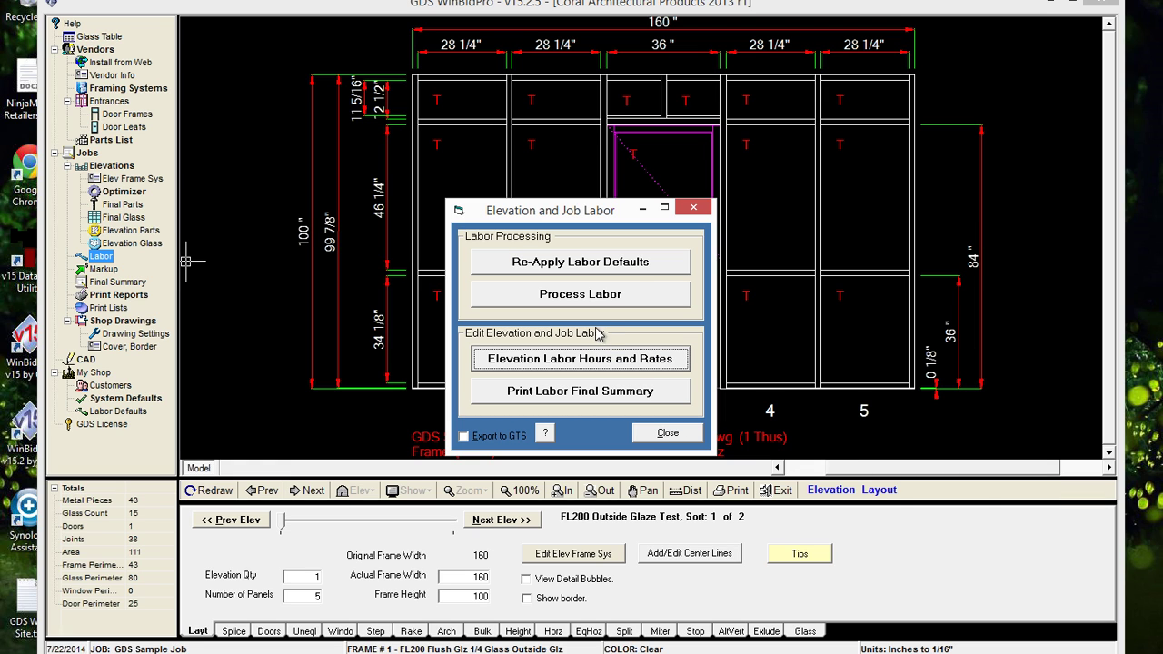
key("Escape")
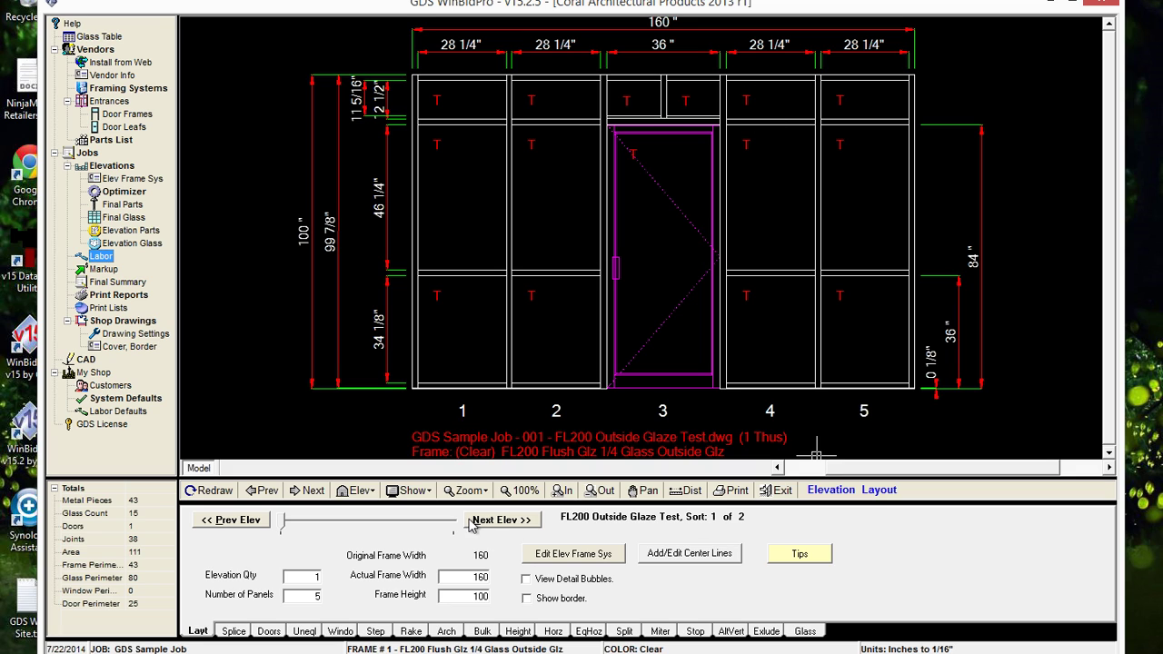
View the layout of the second elevation and return to the FL200 Outside Glaze Test elevation
left_click(498, 520)
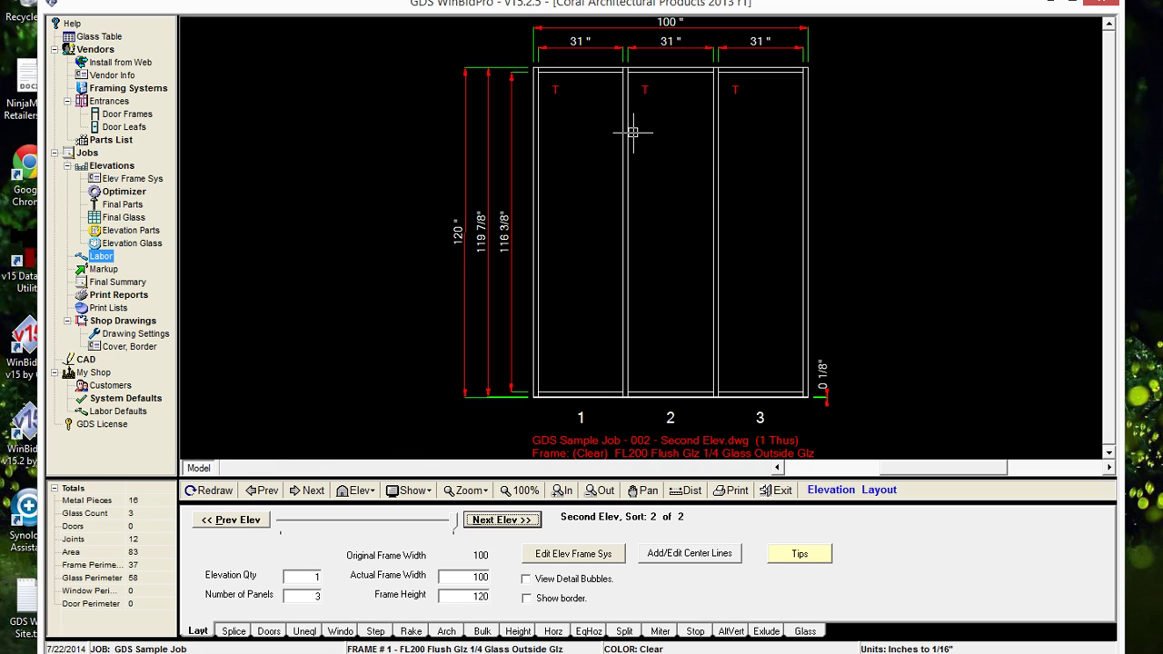
left_click(247, 524)
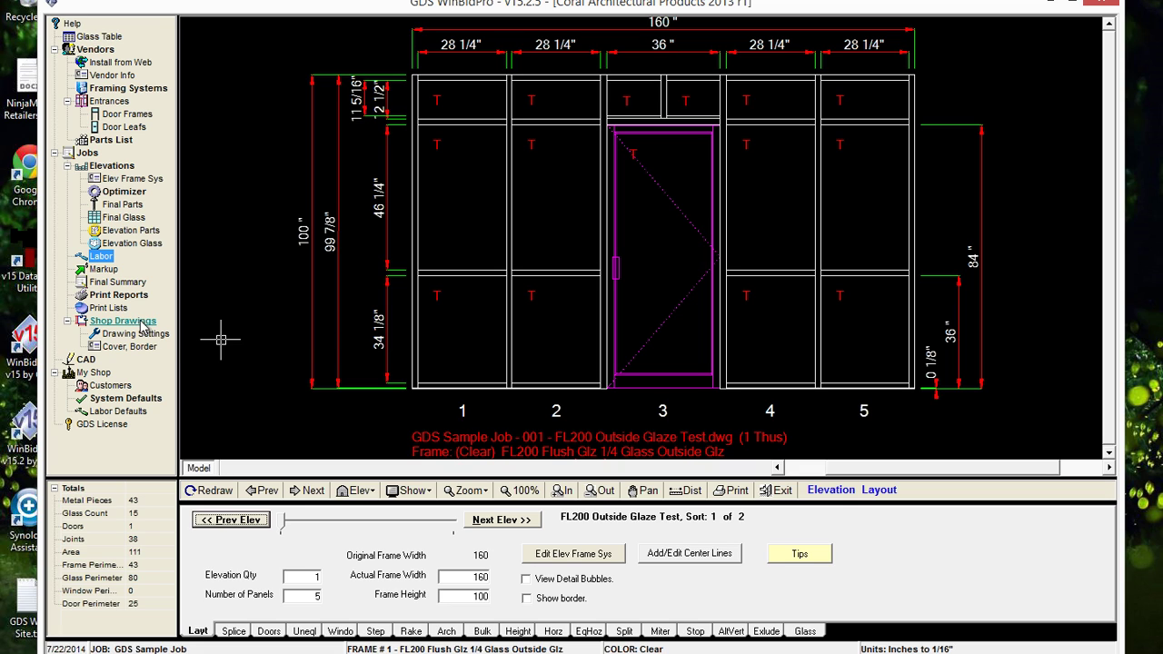
Review the default glazing settings for Screw Spline framing and glass up to 5/16in. or 8mm, then close the labor defaults
left_click(127, 413)
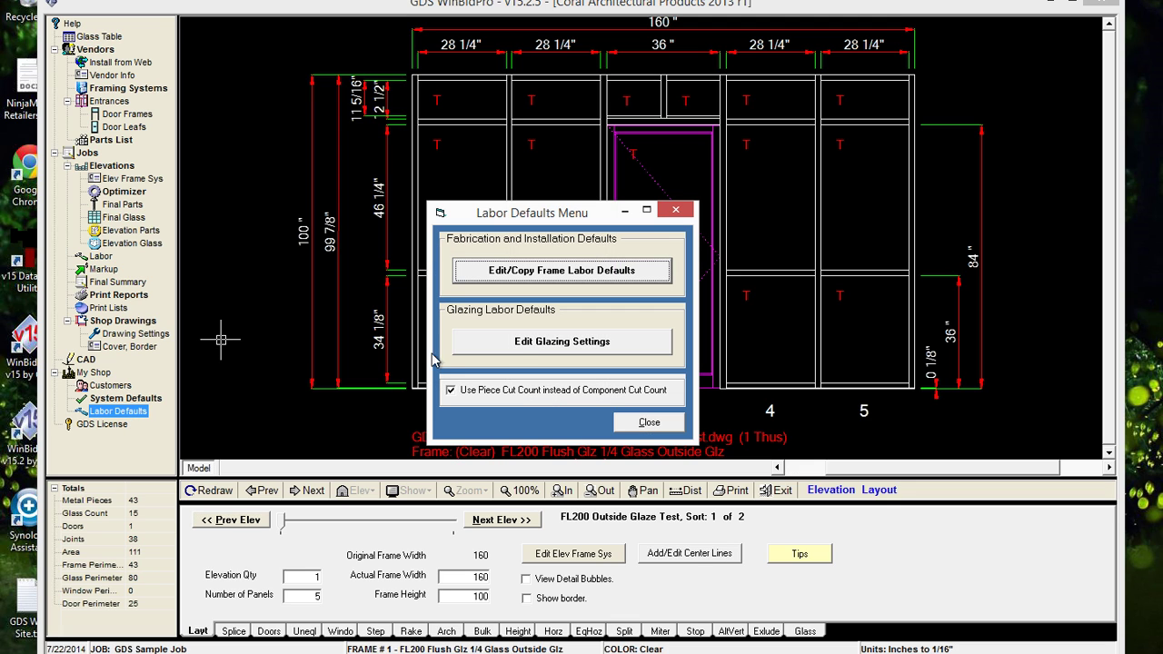
left_click(537, 343)
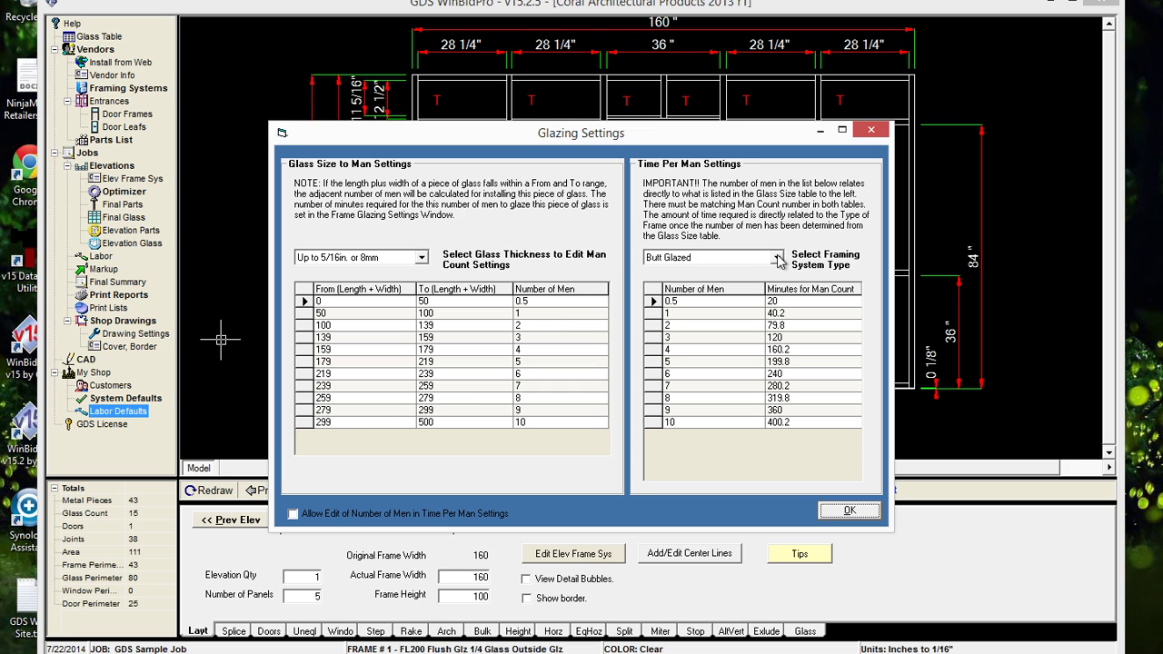
left_click(778, 258)
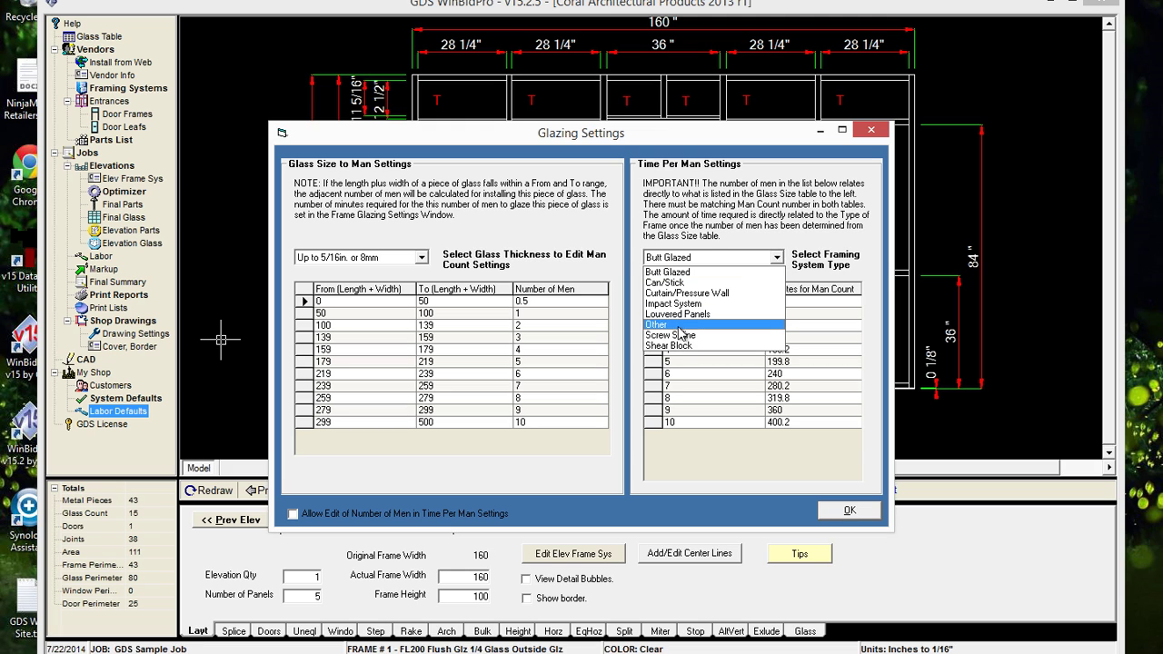
left_click(670, 336)
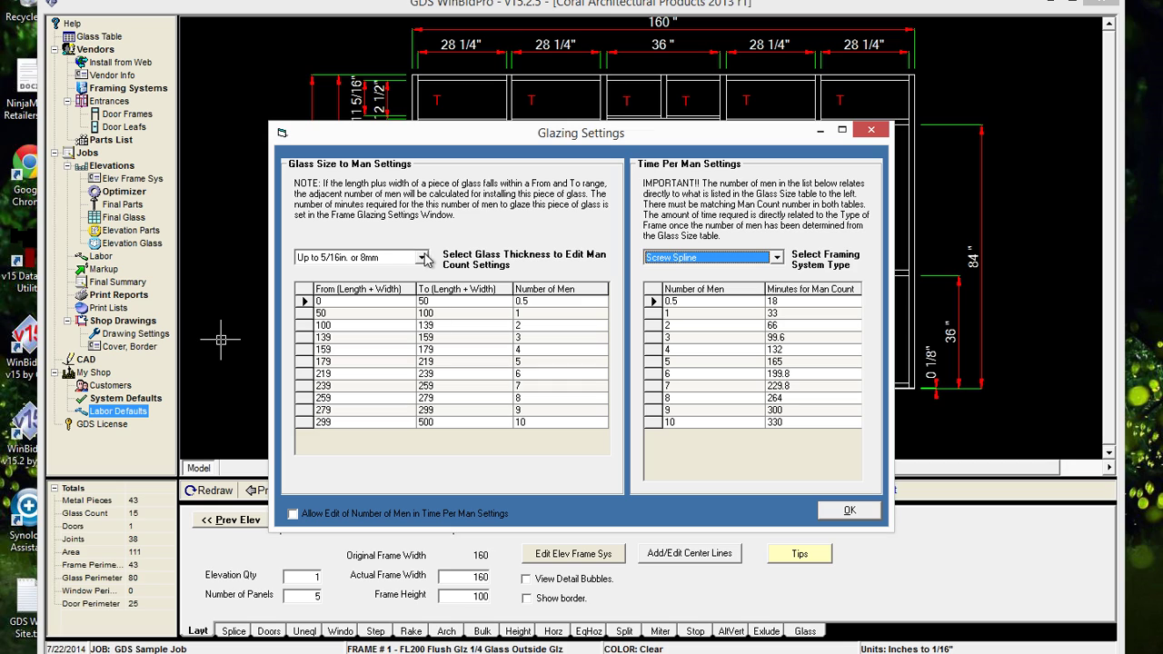
left_click(422, 258)
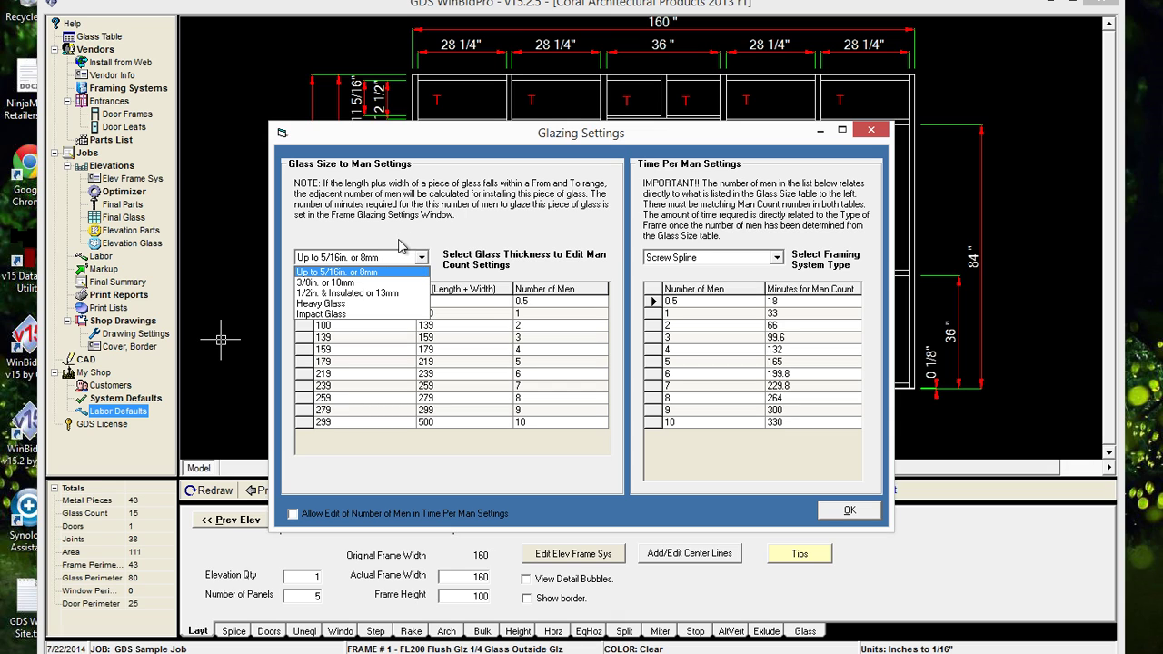
left_click(391, 273)
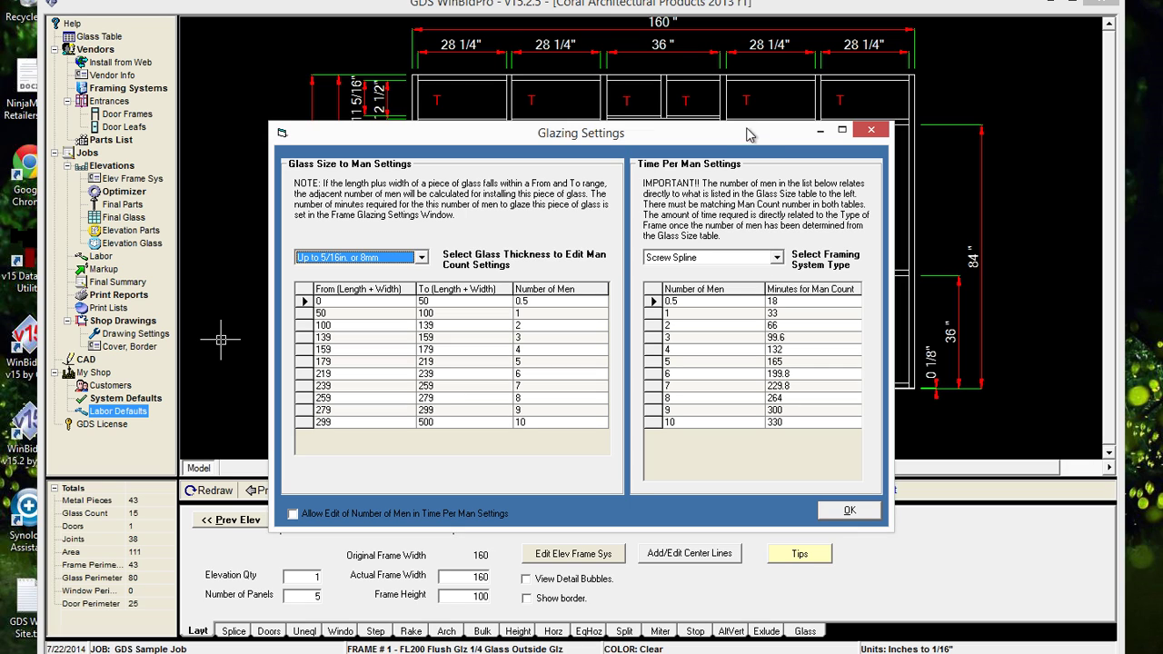
left_click(848, 513)
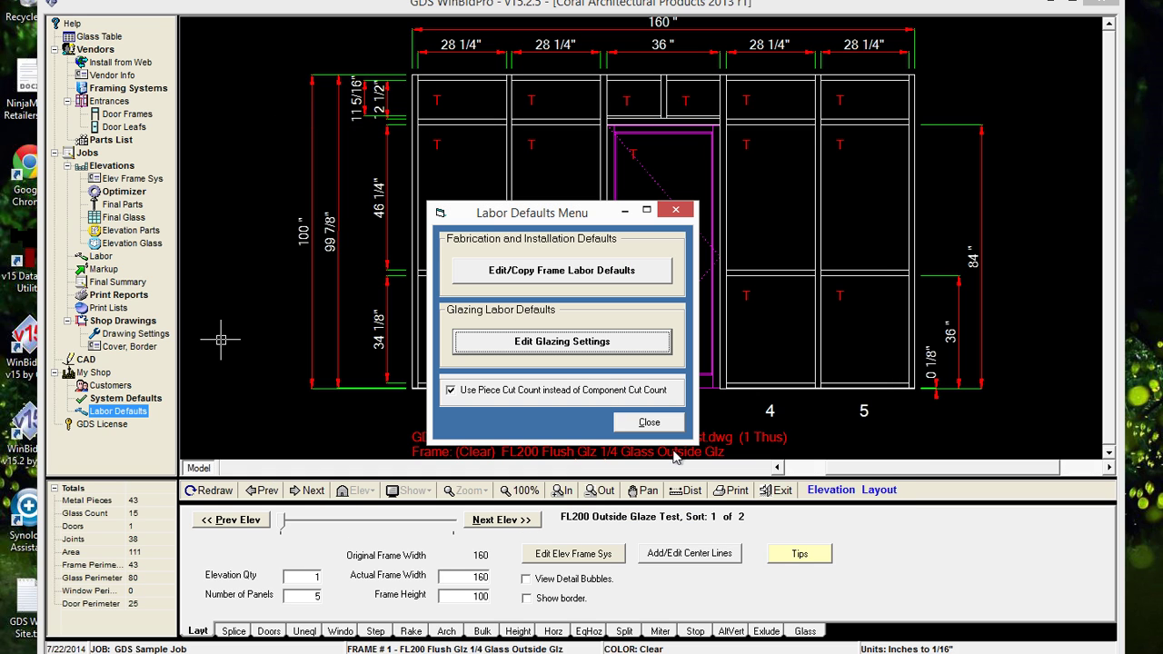
left_click(649, 423)
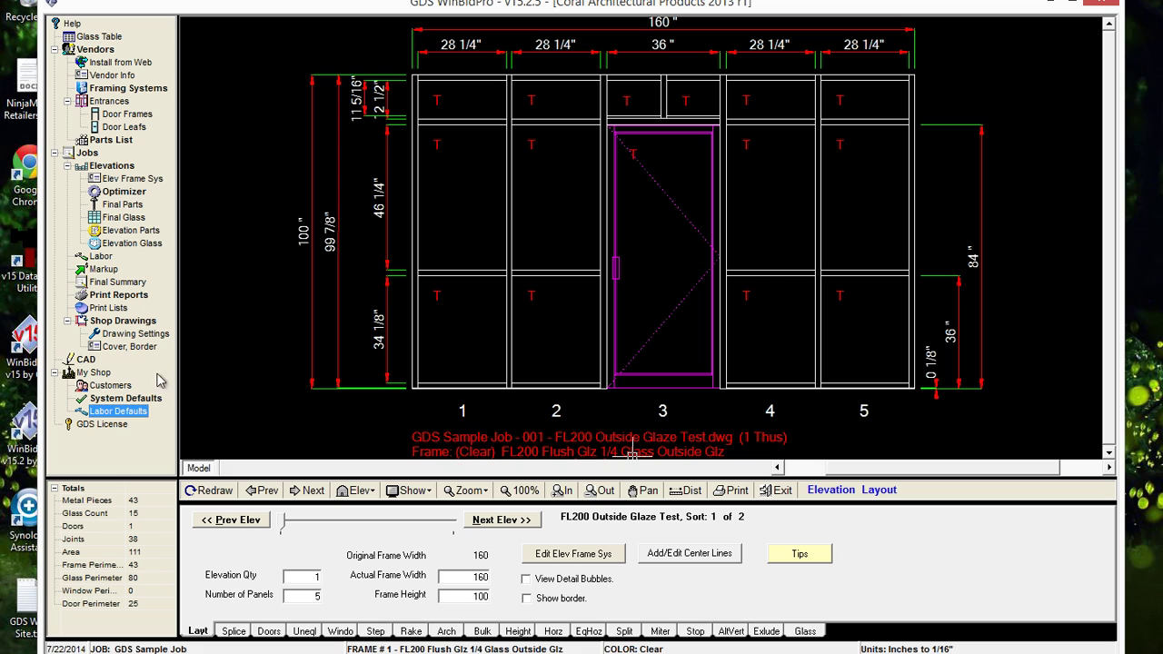
Look up the job's glass sizes in the Final Glass to Order list and close it
left_click(101, 258)
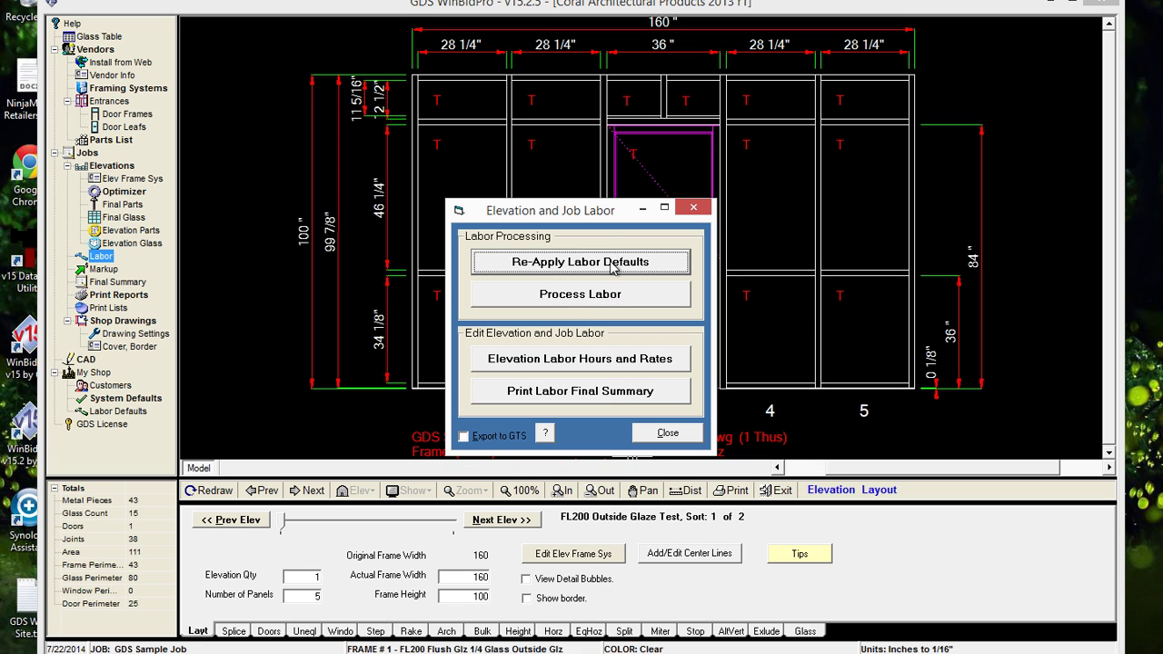
left_click(650, 440)
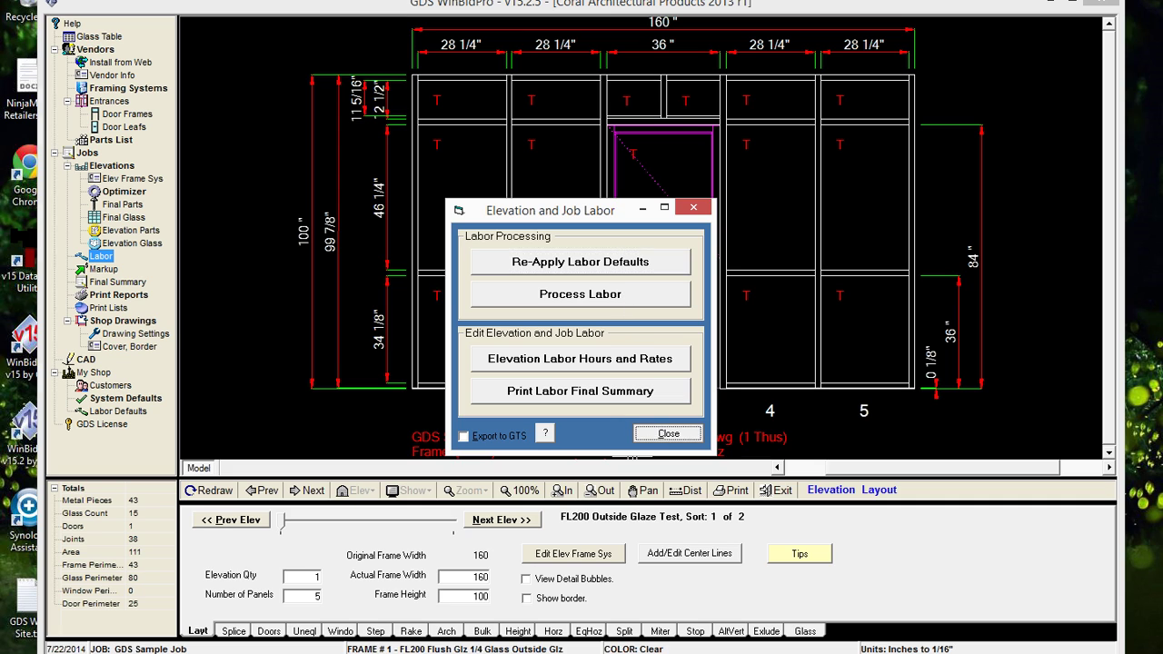
left_click(132, 220)
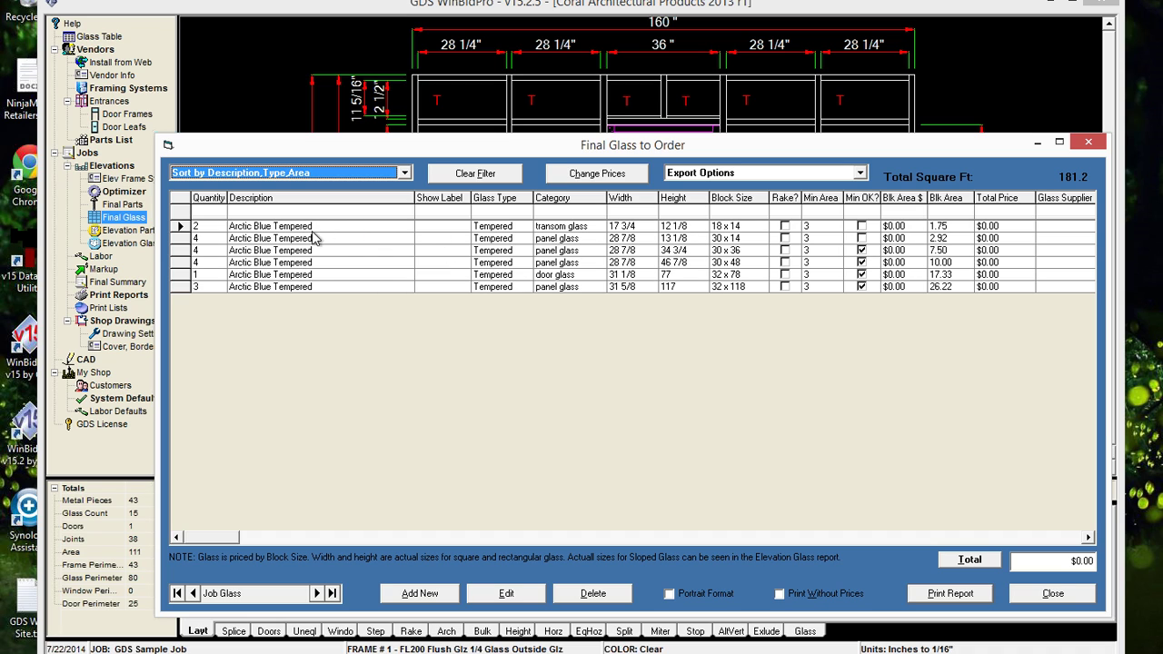
left_click(1052, 594)
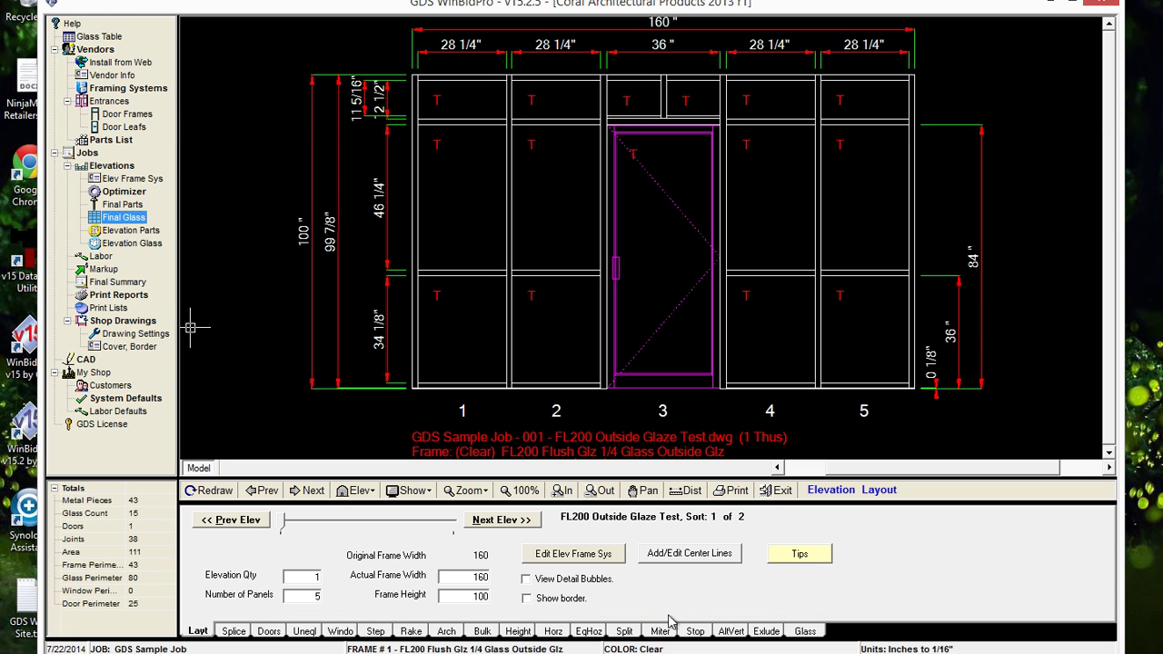
Check the glass type and size of the door lite in the first elevation, then show the second elevation's glass
left_click(805, 631)
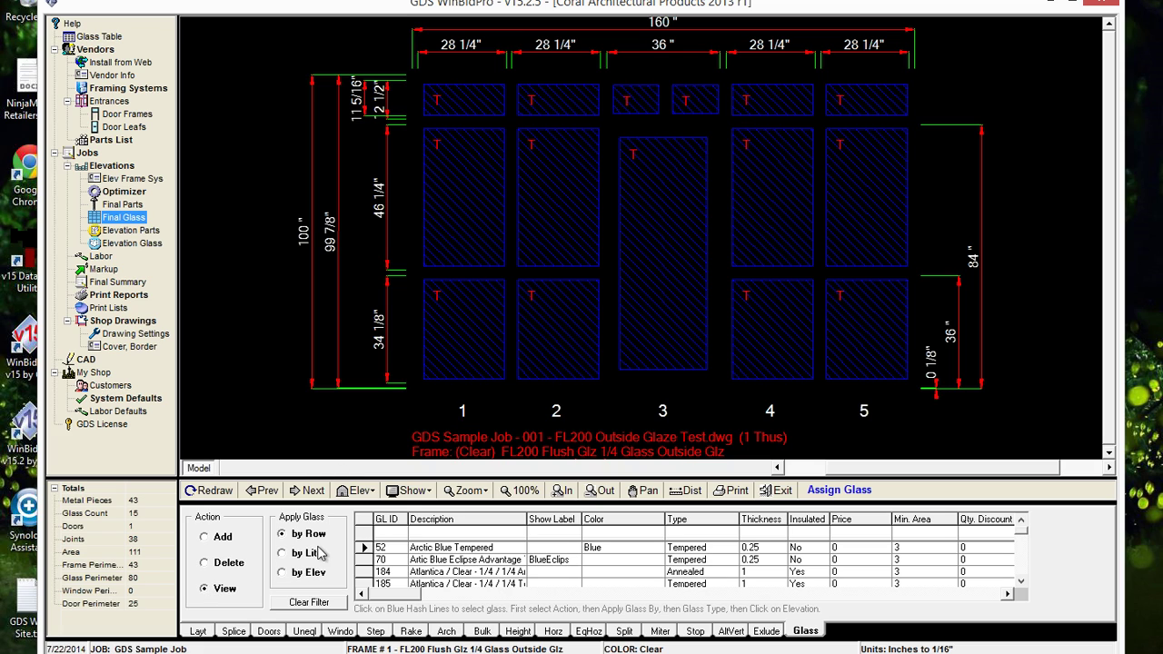
left_click(283, 572)
left_click(629, 301)
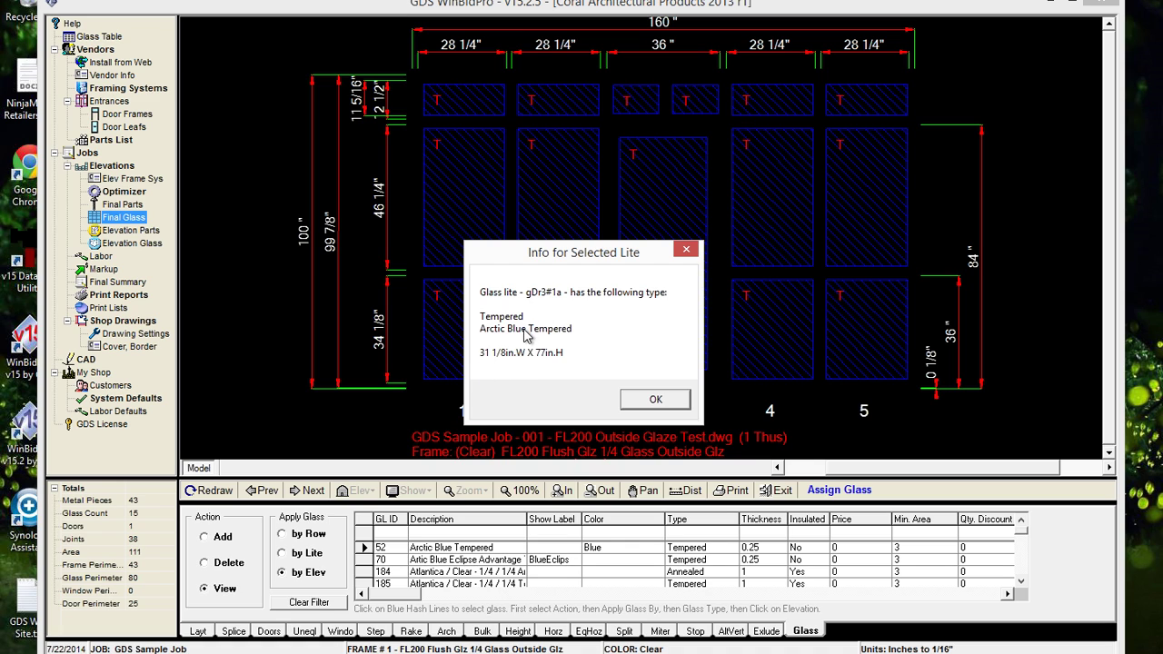
left_click(670, 404)
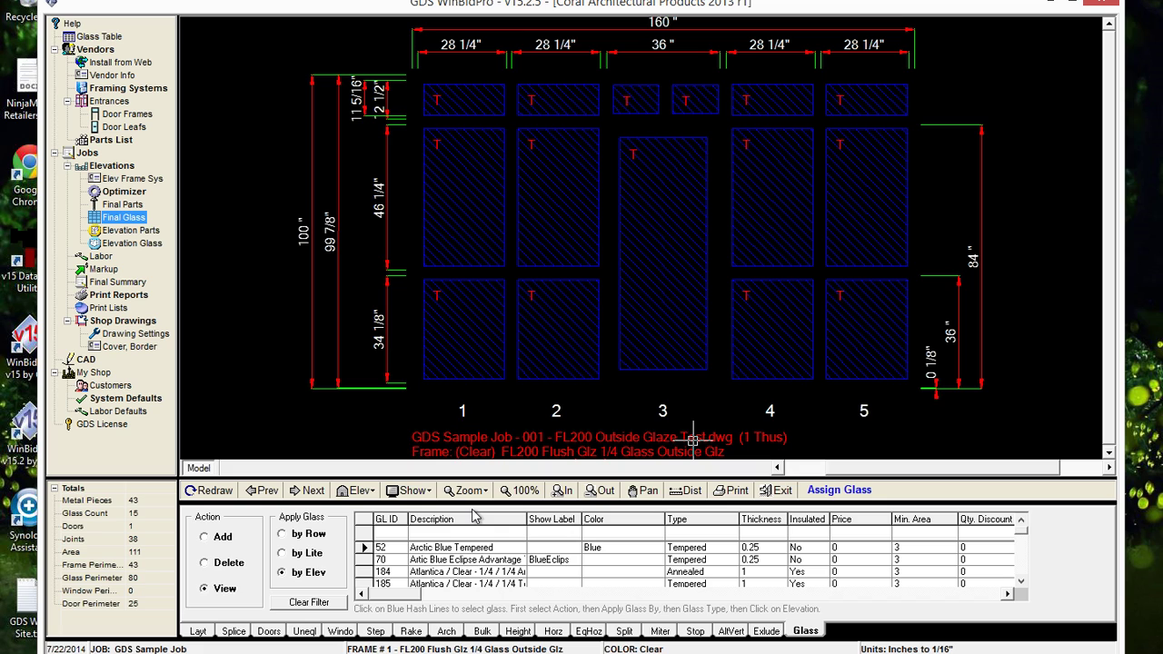
left_click(312, 490)
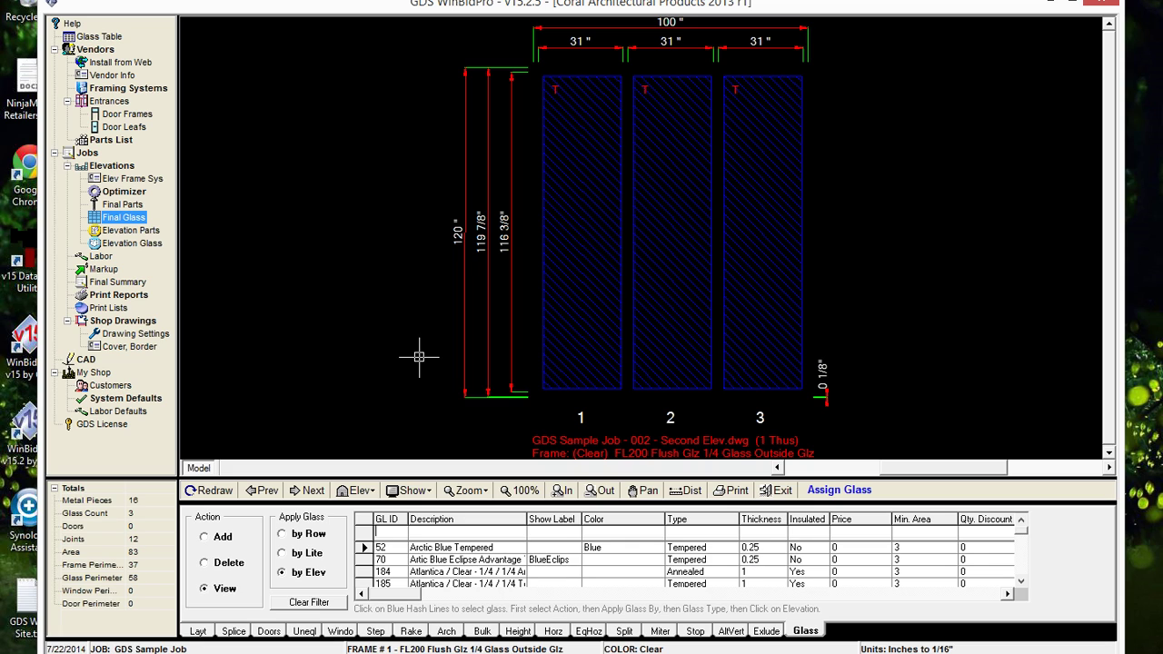
Review the labor charge summaries of FL200 Outside Glaze Test and Second Elev, then close the labor windows
left_click(104, 258)
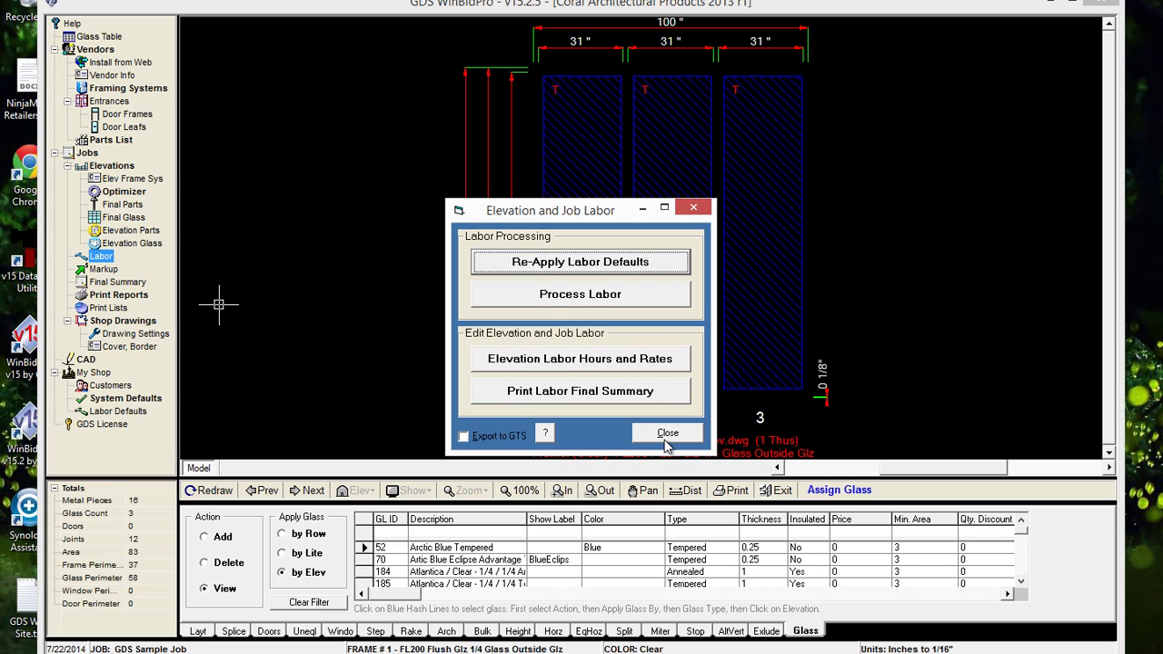
left_click(622, 363)
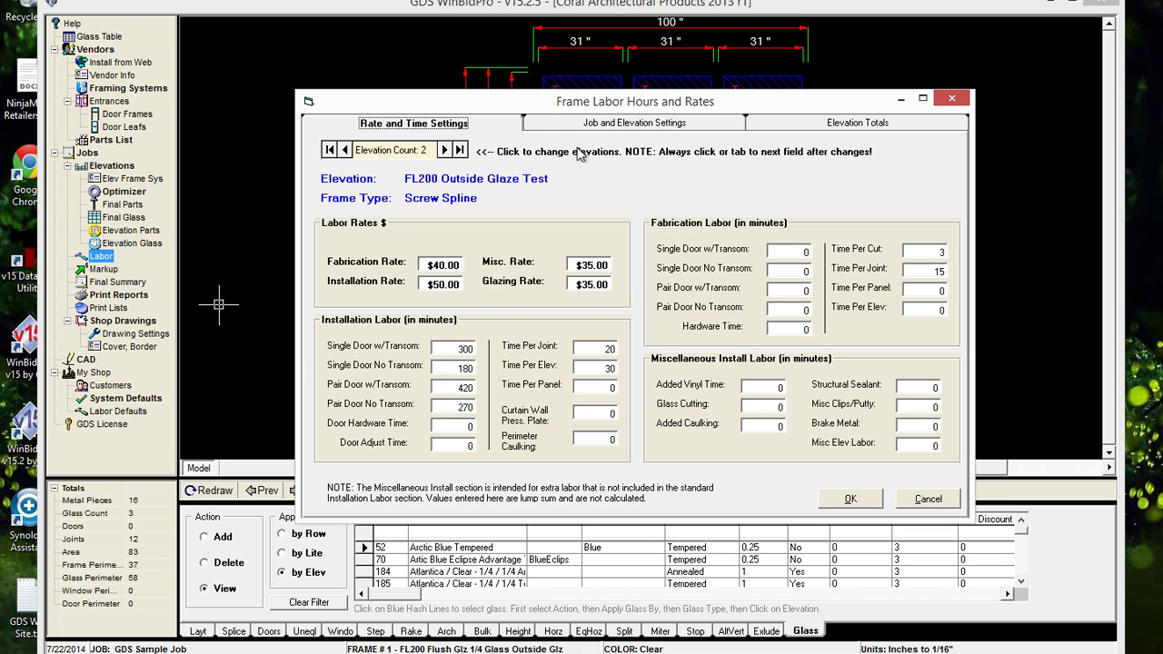
left_click(838, 127)
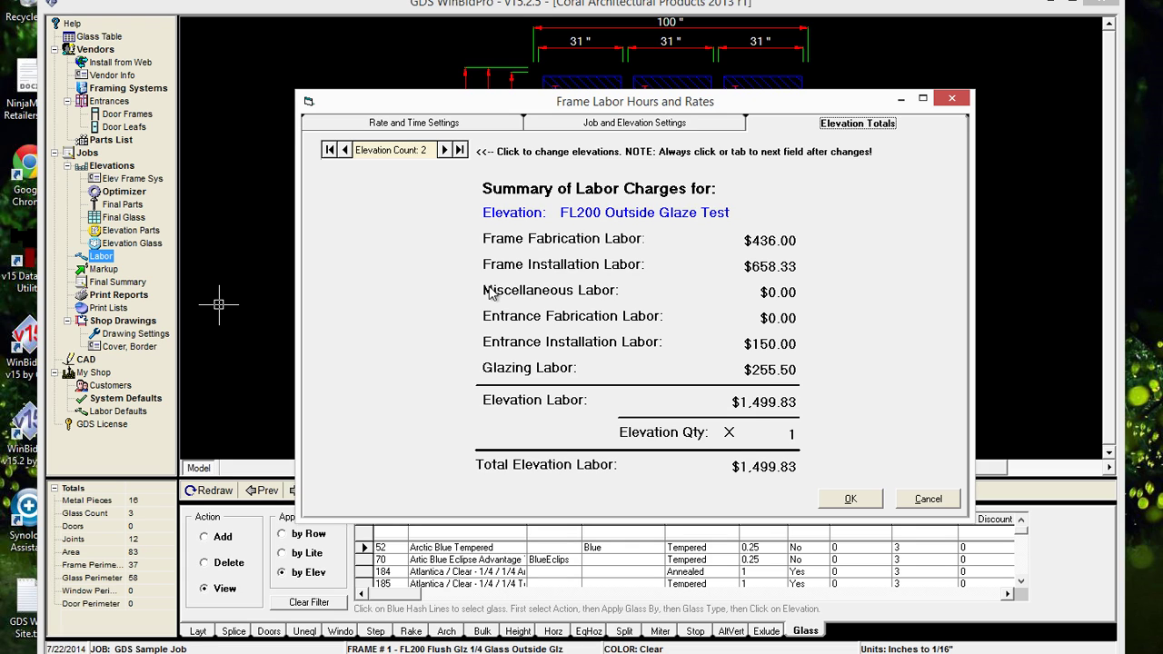
left_click(445, 151)
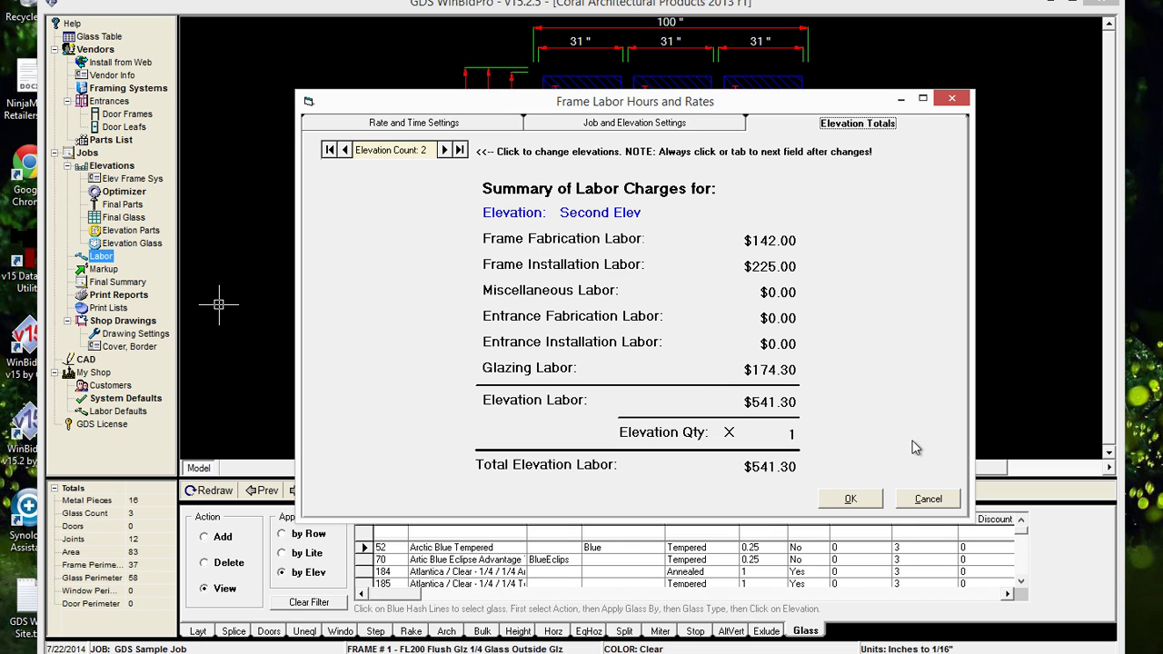
left_click(857, 496)
left_click(847, 500)
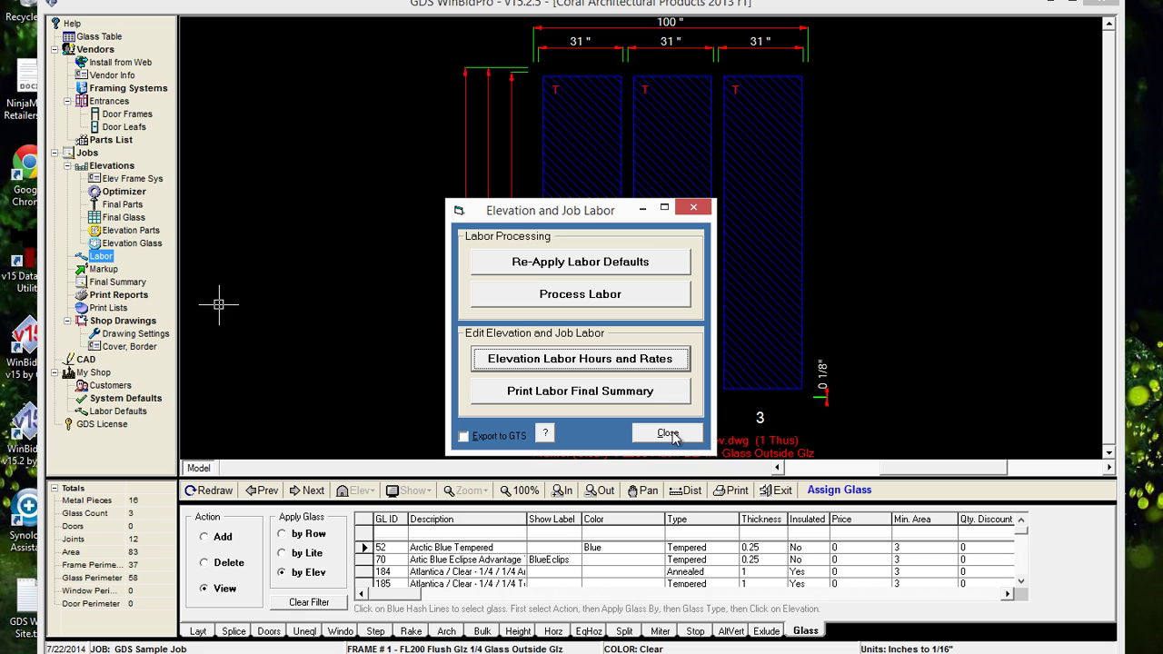
left_click(663, 432)
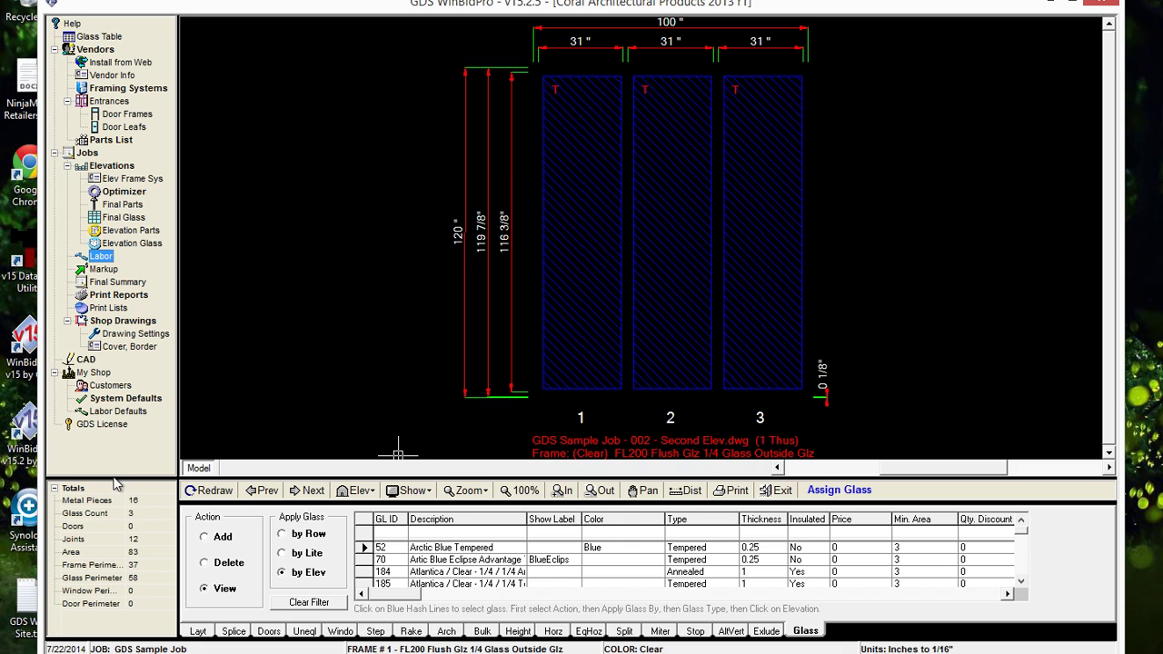
In the default glazing settings for Screw Spline, set the minutes to 20 for 0.5 men, 35 for 1 and 69 for 2
left_click(116, 414)
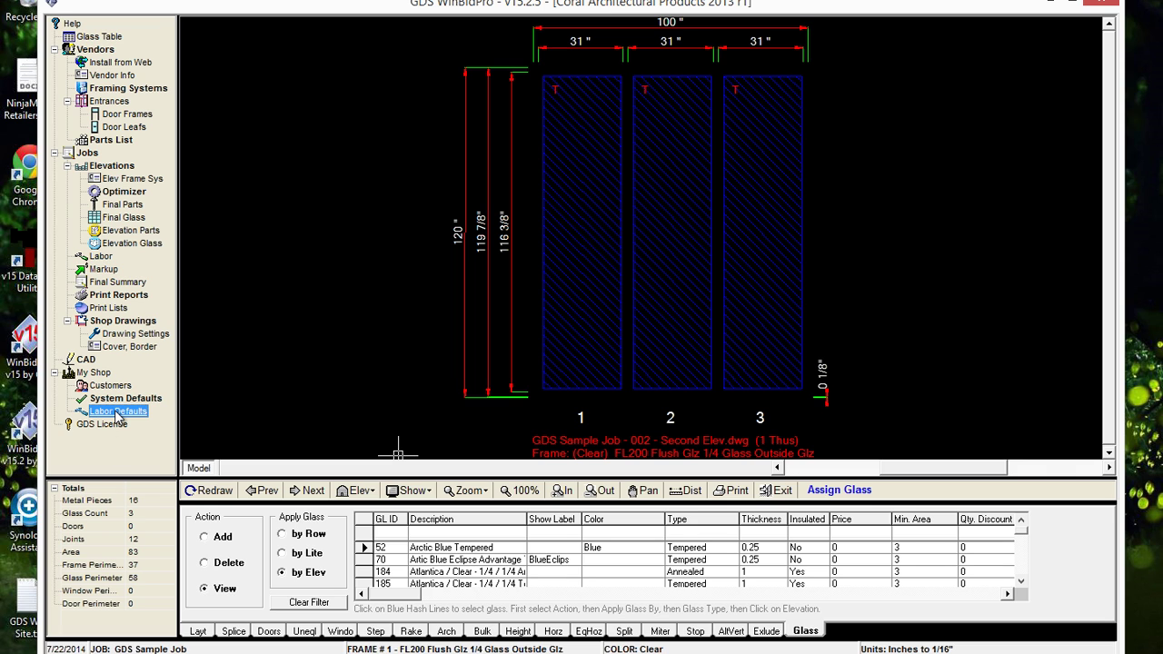
left_click(518, 350)
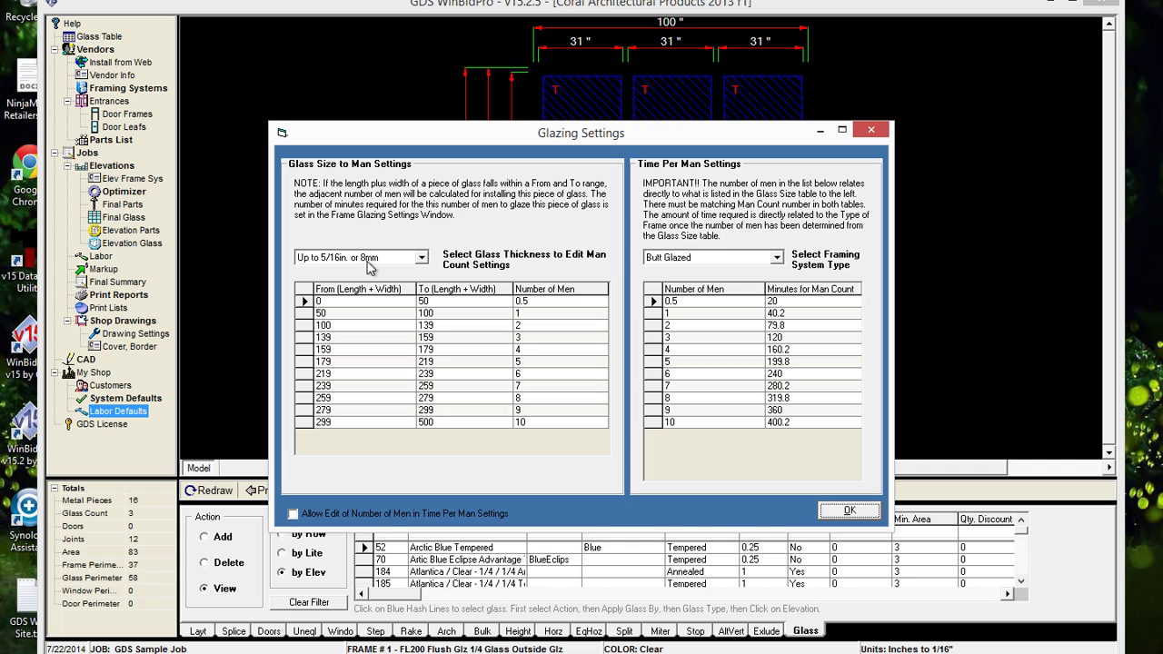
left_click(777, 258)
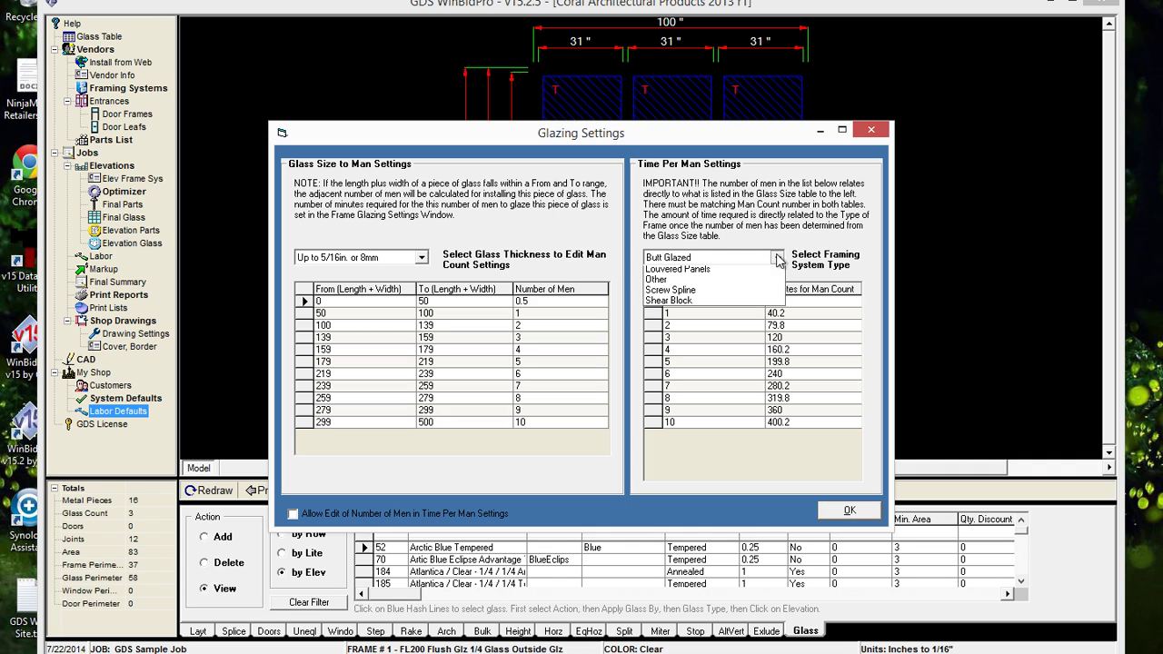
left_click(686, 335)
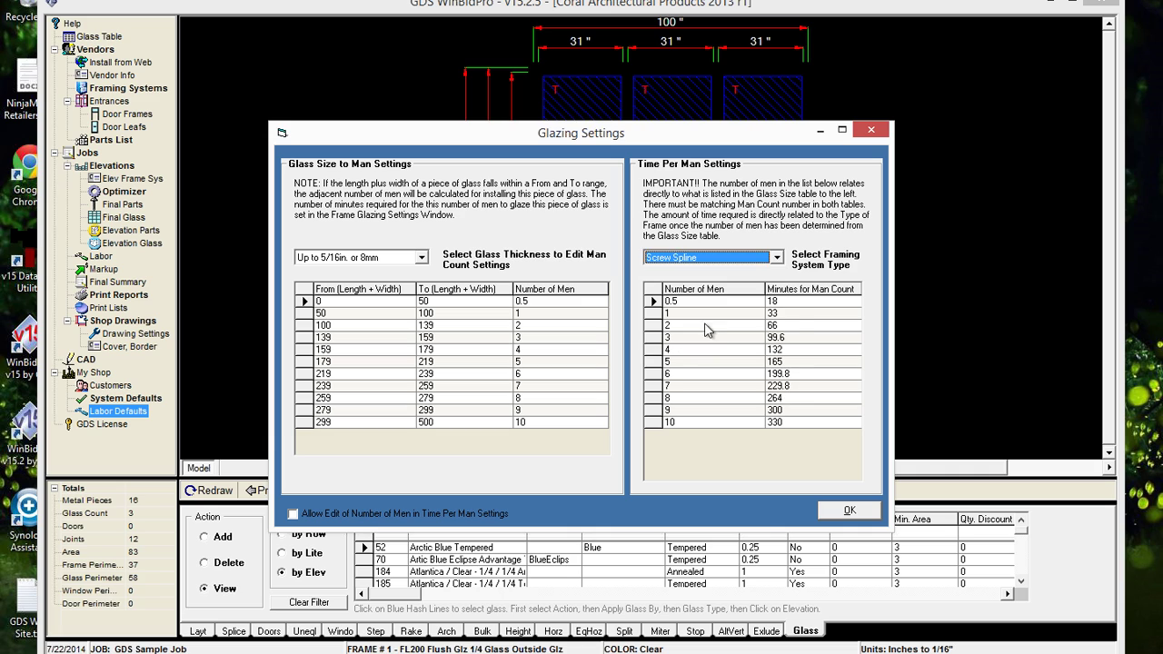
left_click(784, 302)
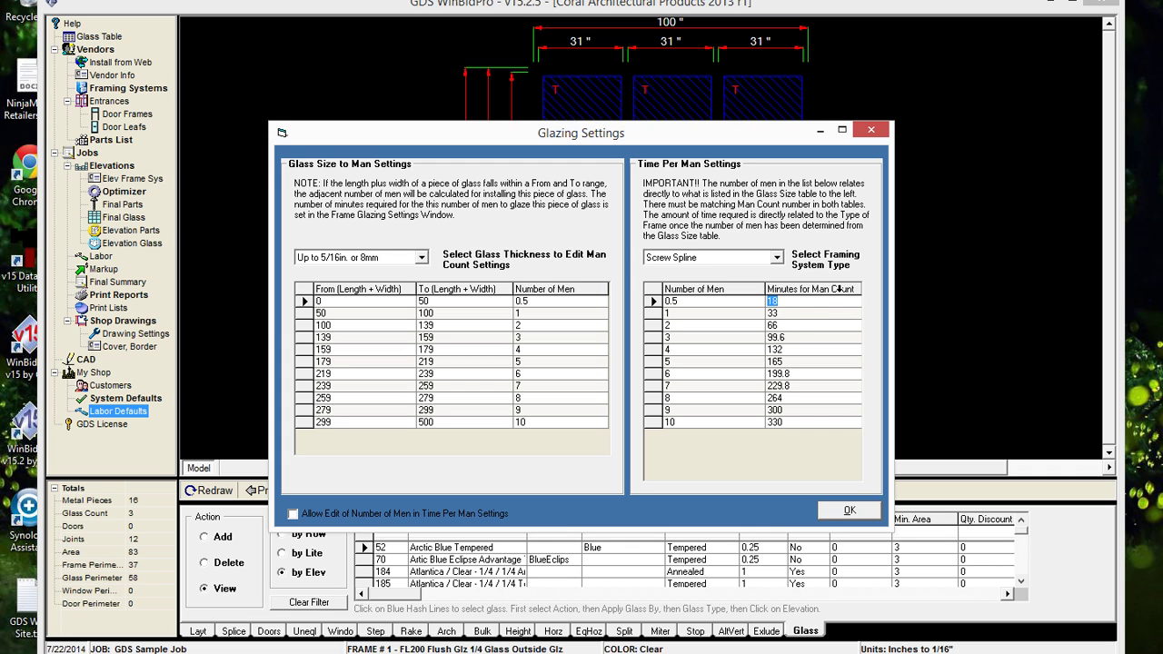
type("20")
left_click(792, 315)
type("3")
key("Return")
type("69")
key("Return")
Set the Screw Spline minutes to 102, 135, 167 and 202 for 3 to 6 men, then save and close the labor defaults
type("102")
key("Return")
type("13")
key("Return")
type("16")
key("Return")
type("202")
left_click(760, 387)
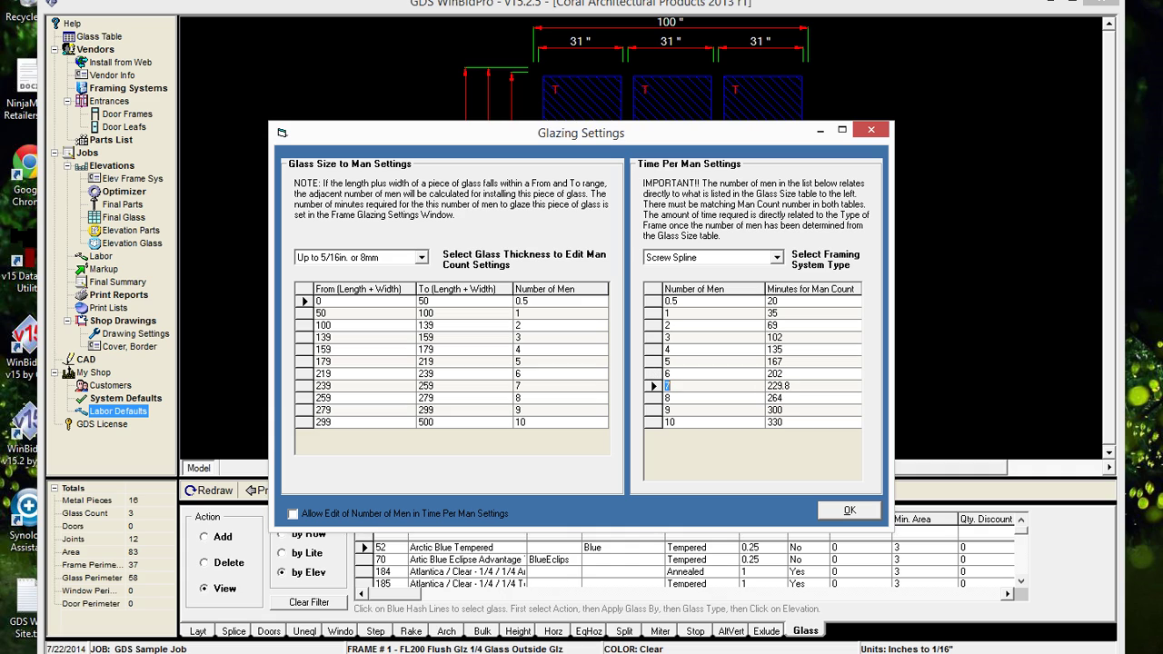
left_click(846, 511)
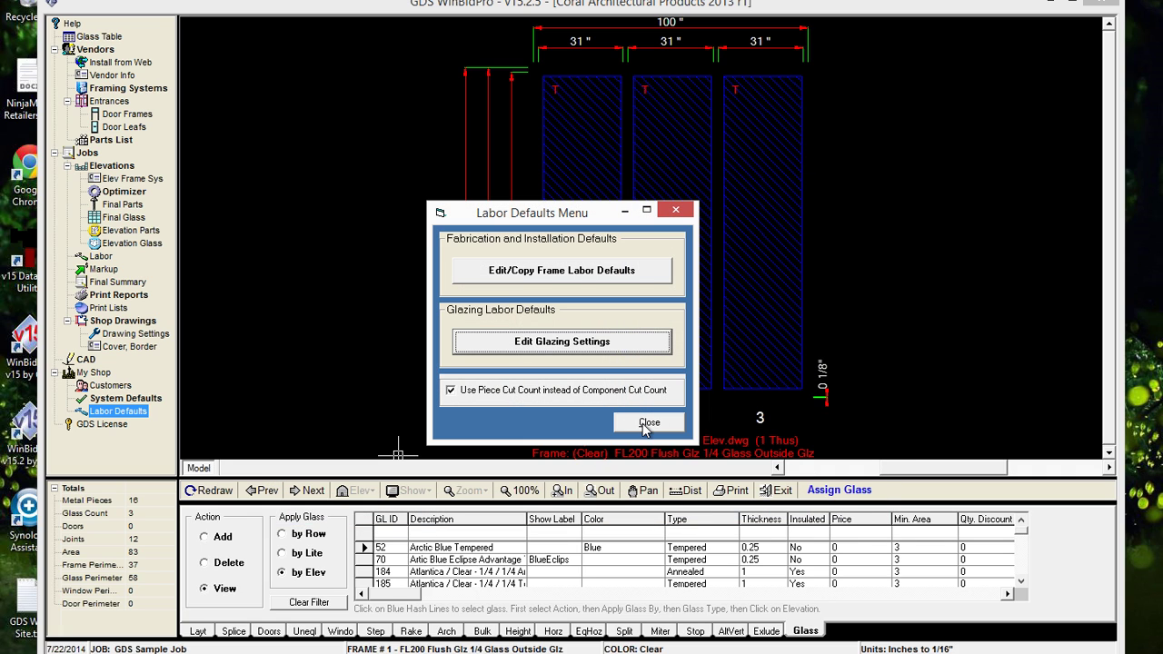
left_click(647, 426)
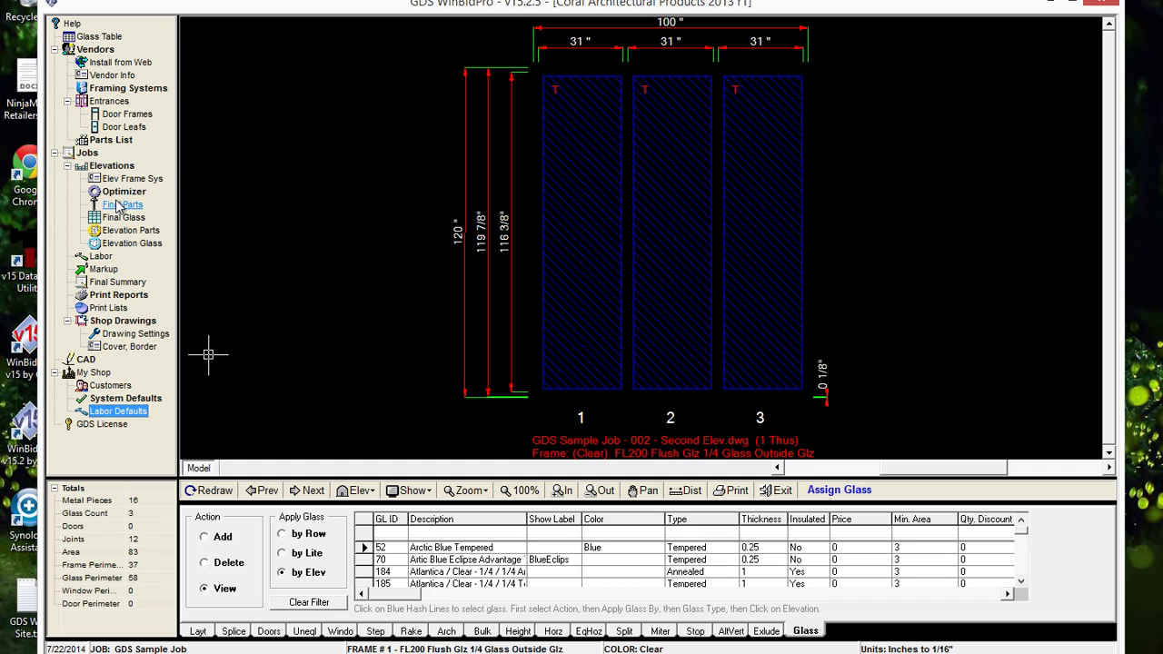
Check the labor charge summary of FL200 Outside Glaze Test and close the labor hours and rates
left_click(101, 256)
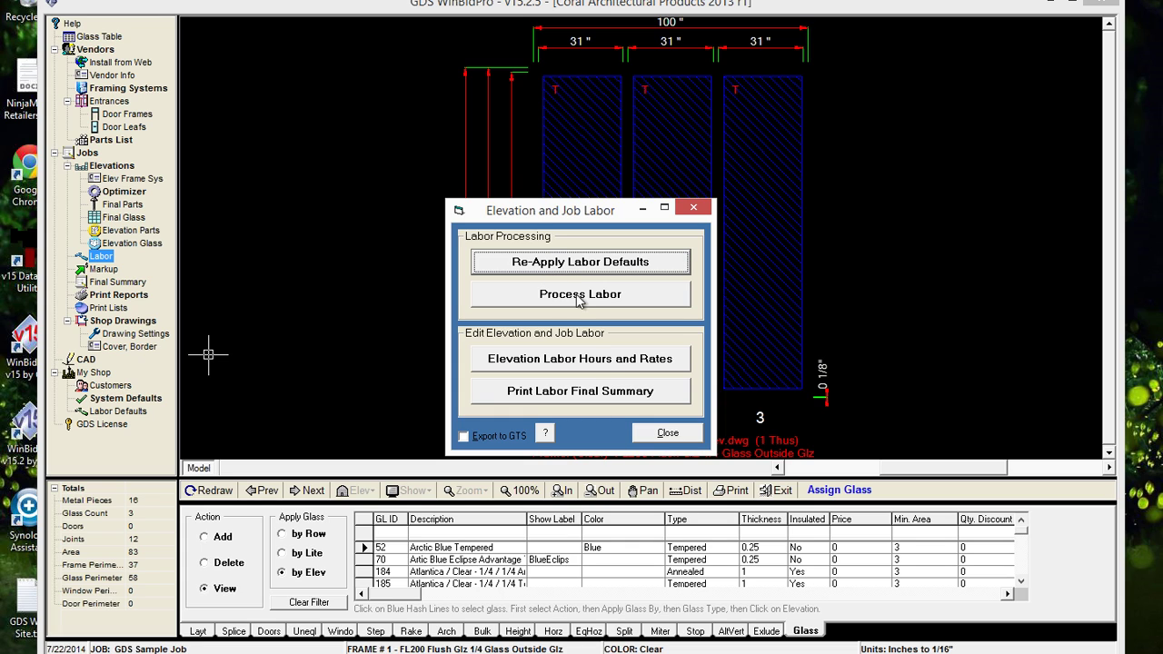
left_click(627, 360)
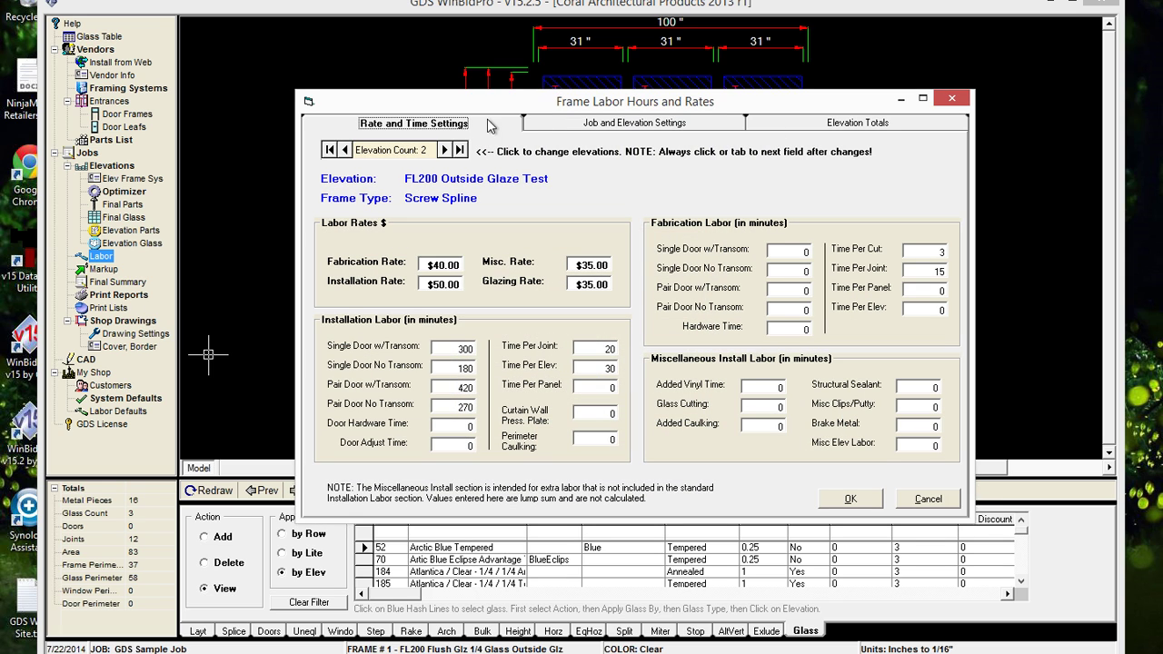
left_click(778, 121)
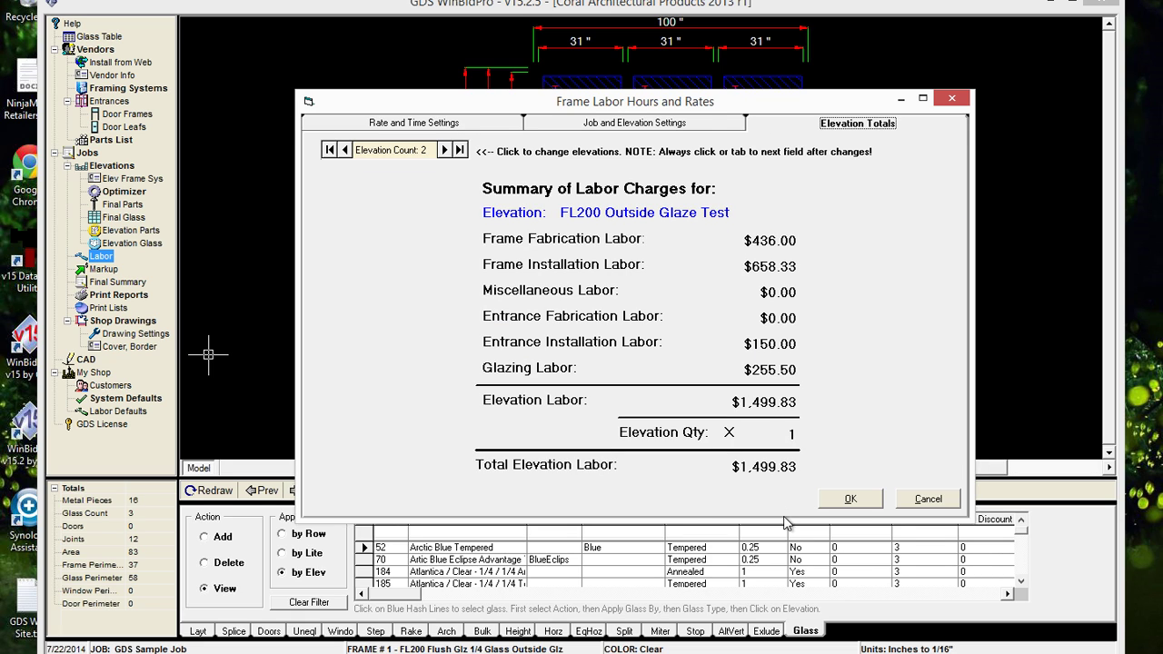
left_click(865, 500)
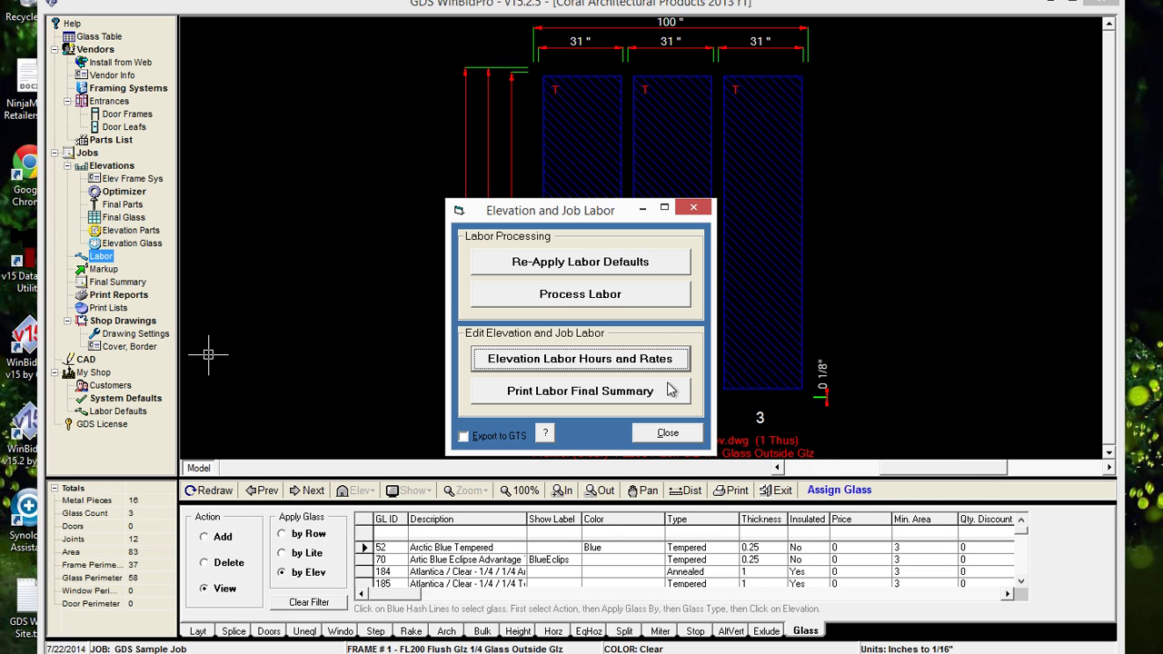
Process the job's labor again with the changed glazing defaults
left_click(594, 300)
left_click(732, 376)
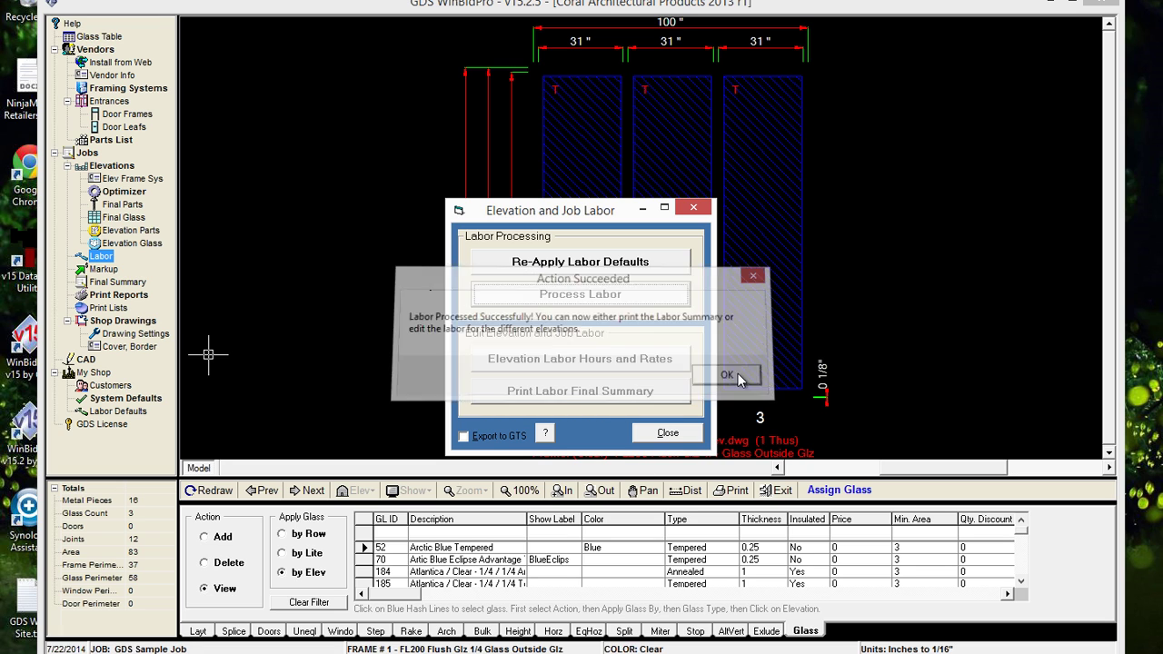
Check the labor charge summaries of FL200 Outside Glaze Test and Second Elev in the elevation labor hours and rates
left_click(649, 366)
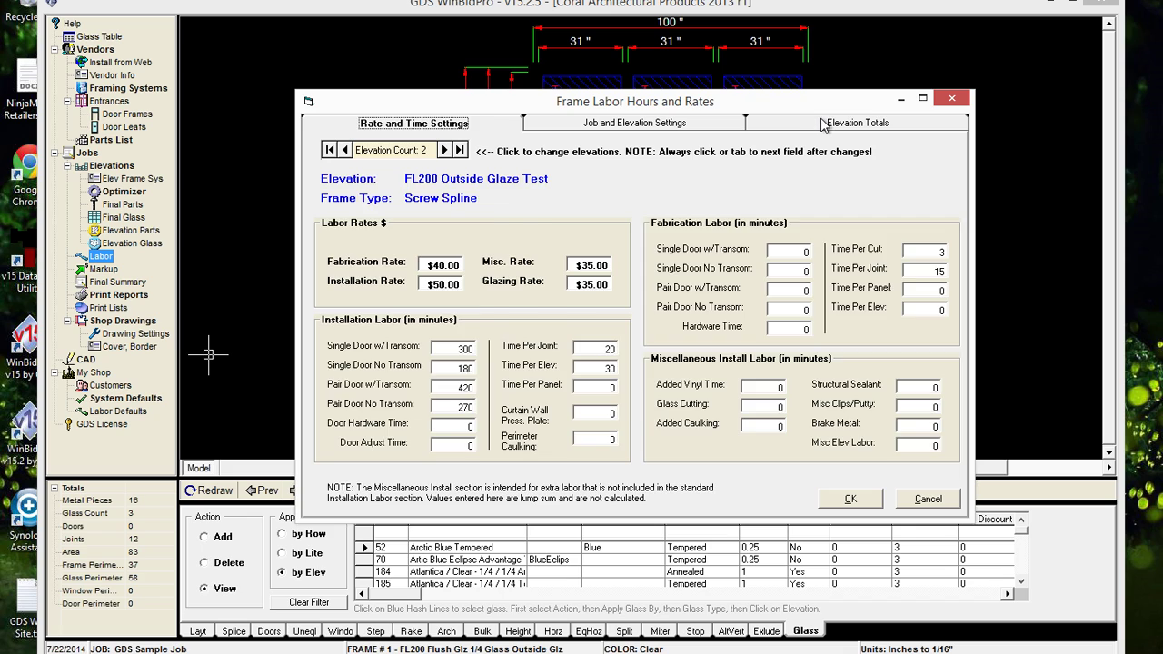
left_click(822, 124)
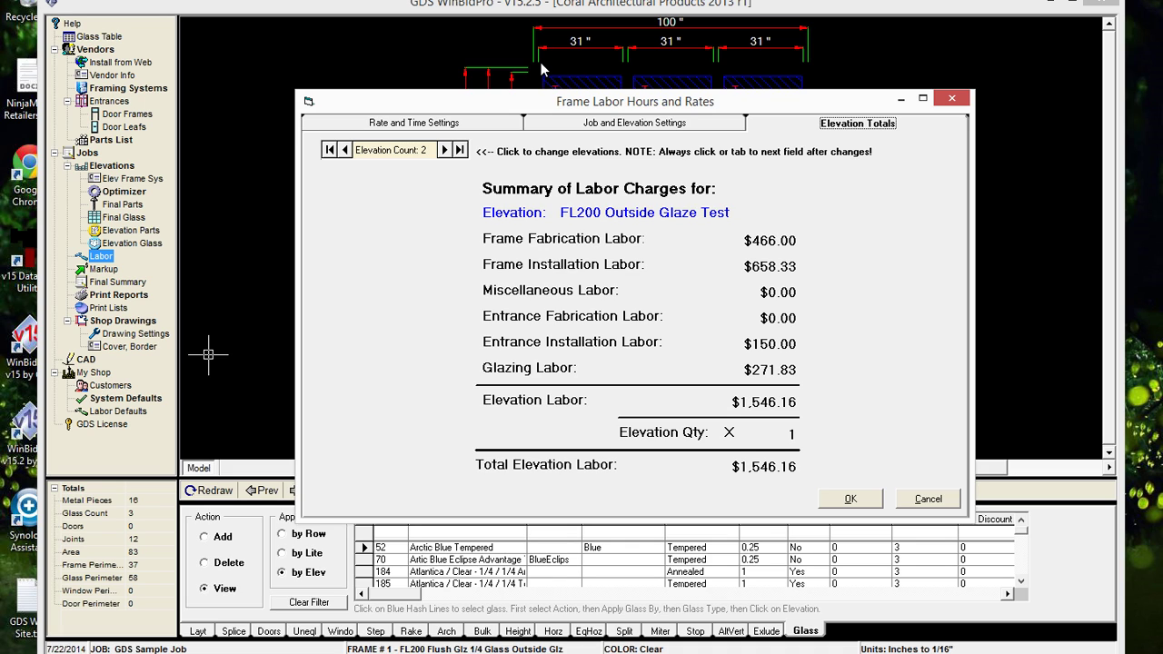
left_click(444, 150)
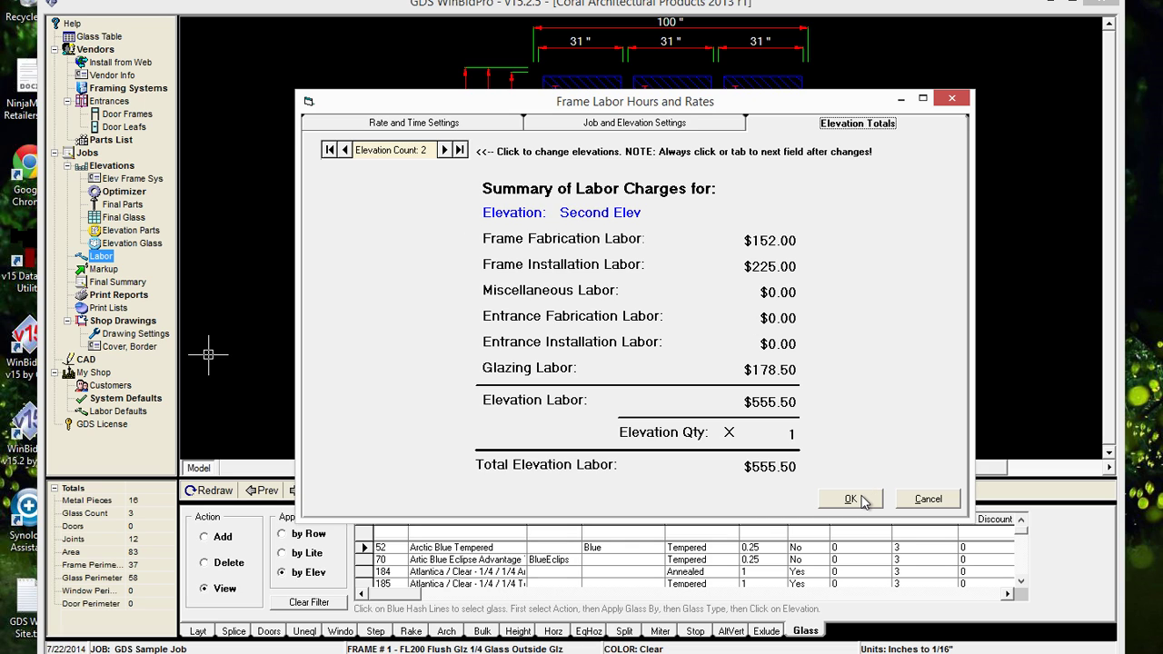
Set the glazing rate of Second Elev to $38.00
left_click(425, 123)
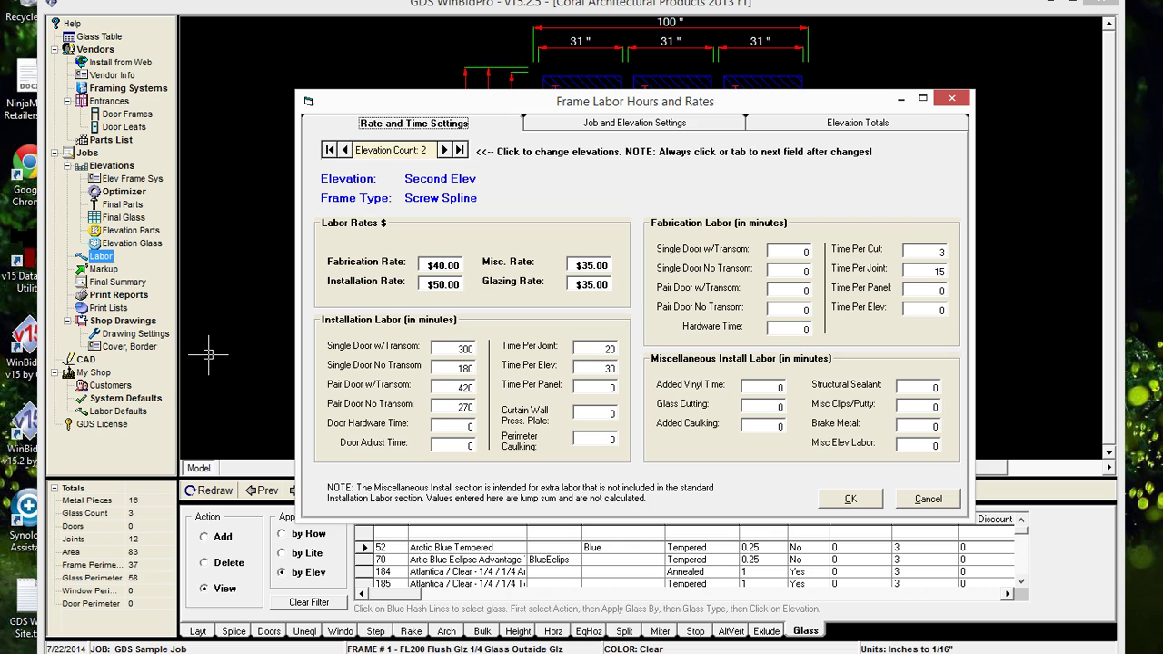
left_click(591, 284)
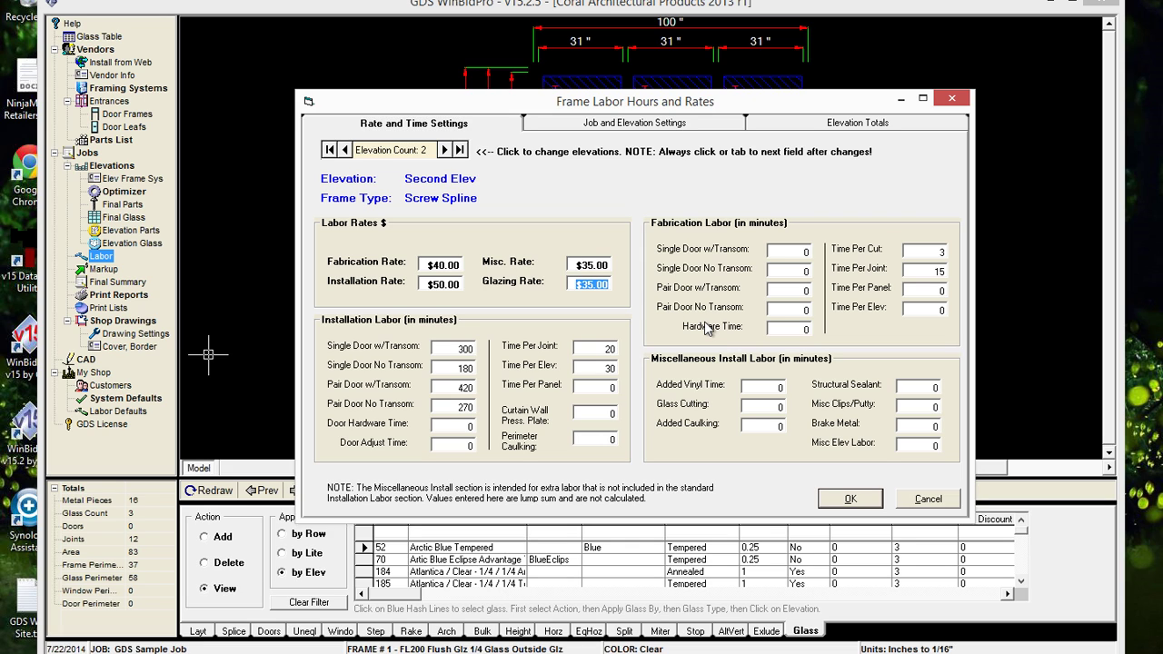
type("3")
key("Tab")
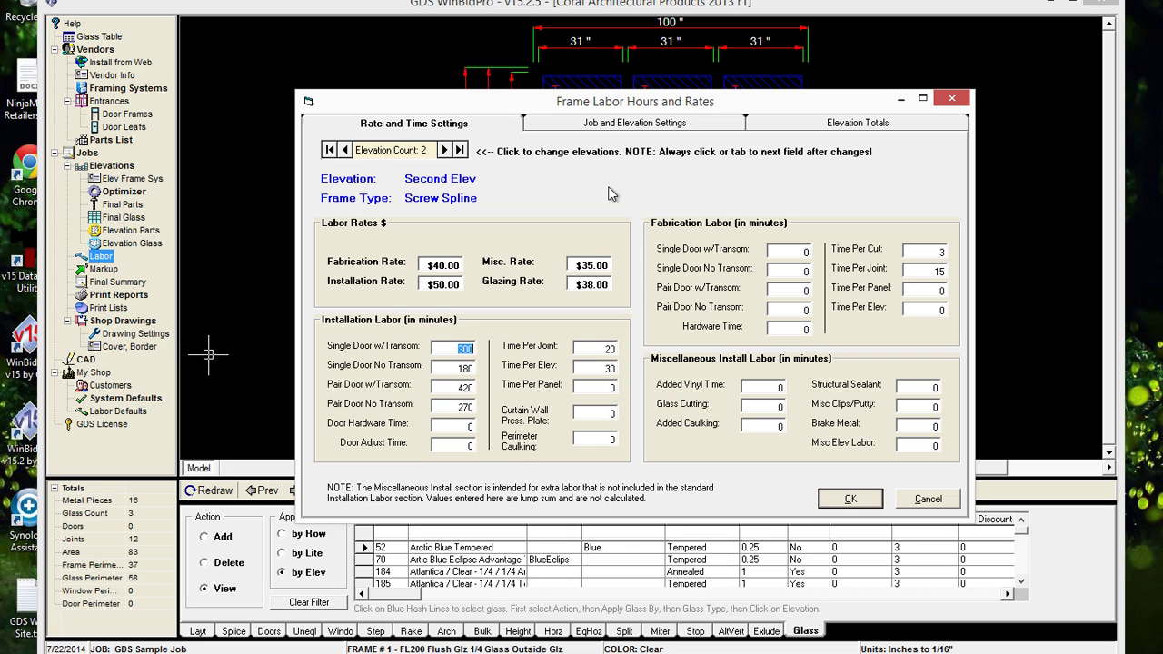
Switch to the FL200 Outside Glaze Test elevation and set its glazing rate to $38.00
left_click(444, 151)
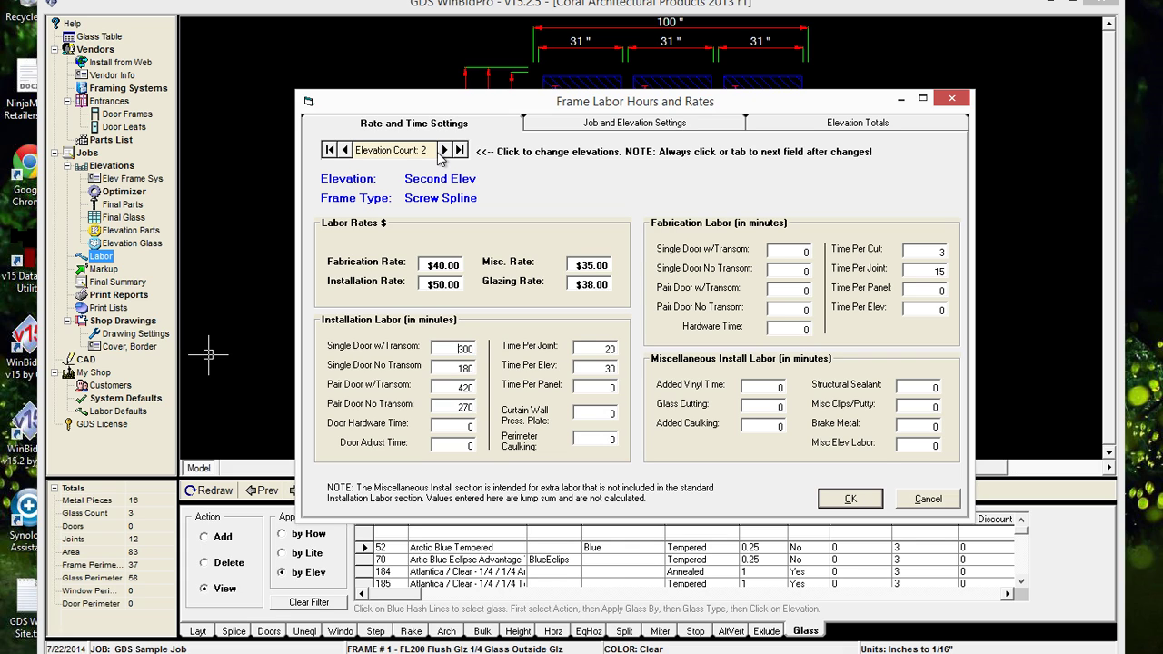
left_click(345, 150)
left_click(588, 285)
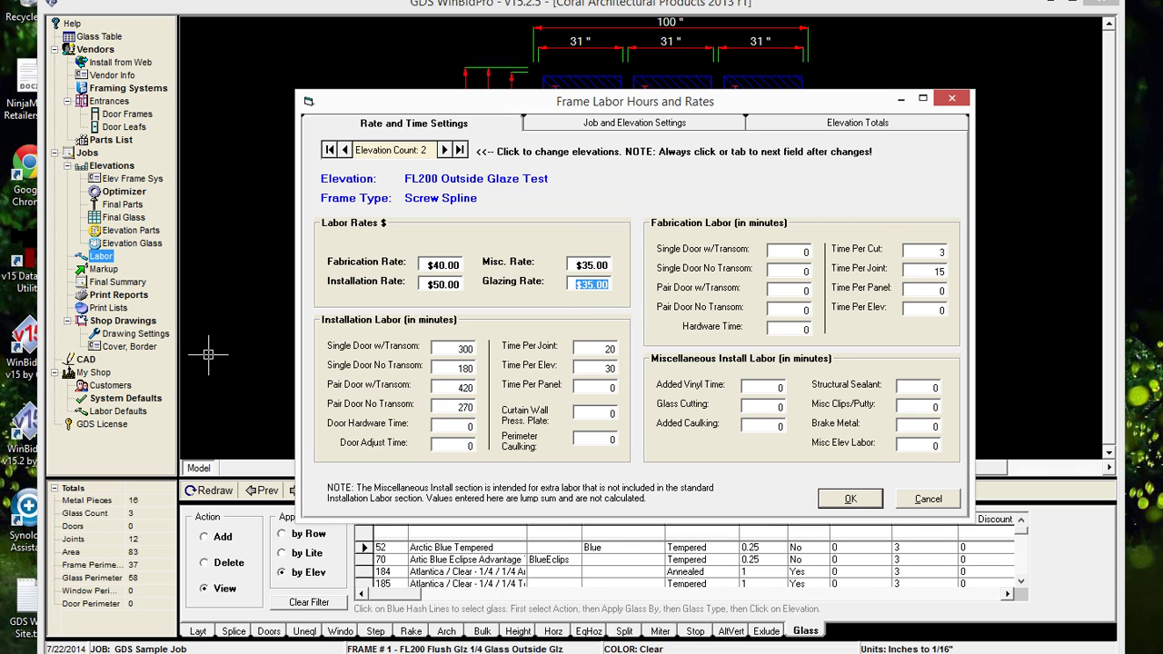
type("3")
left_click(591, 265)
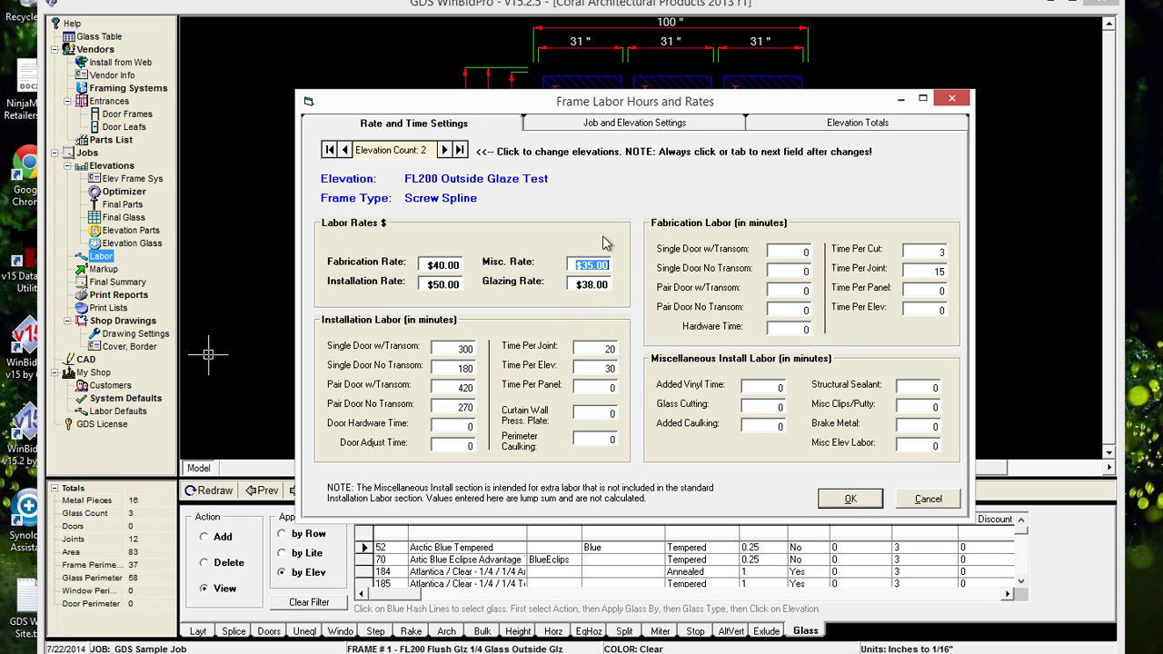
Check the labor totals of both elevations, then save the changed rates and close the job labor windows
left_click(820, 126)
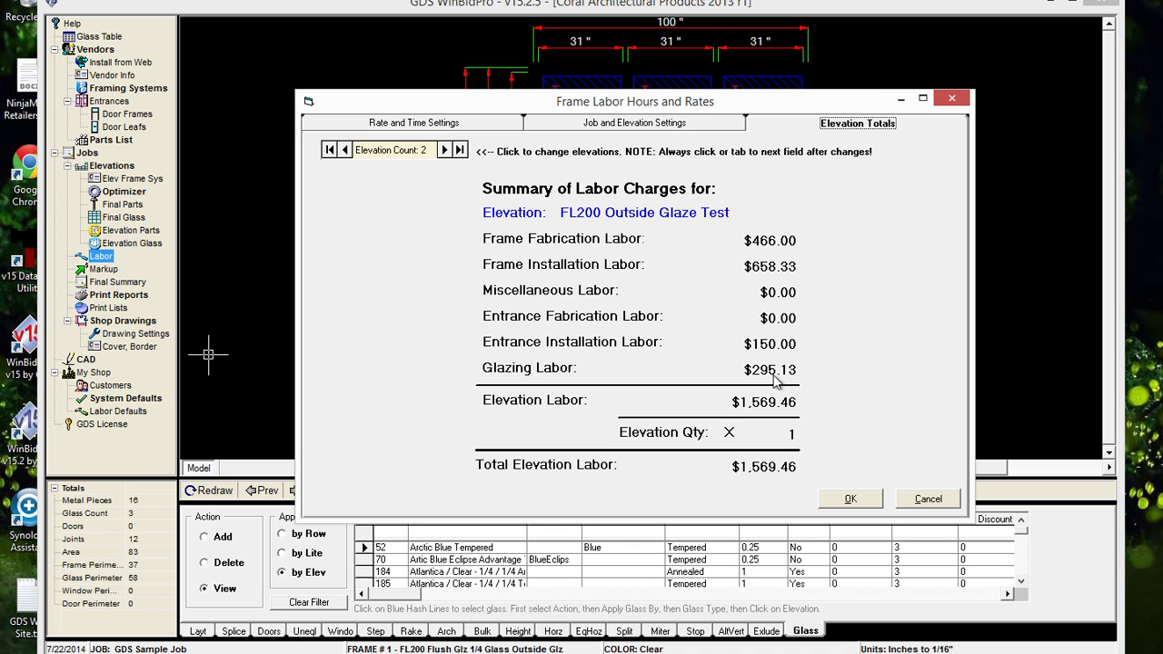
left_click(444, 149)
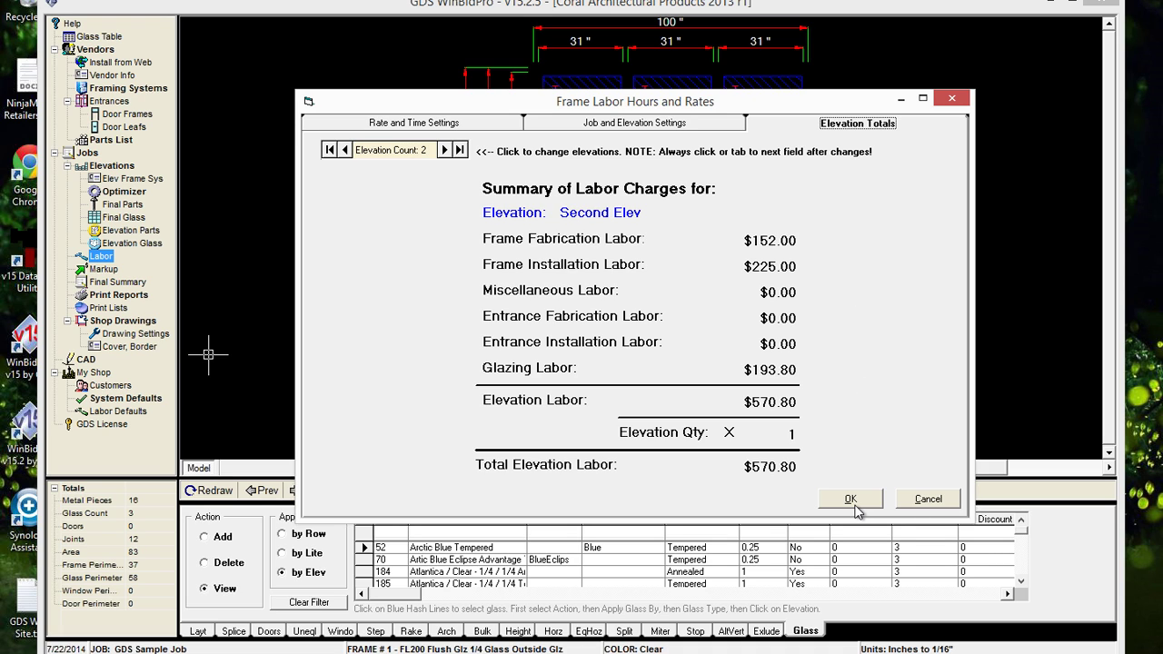
left_click(459, 127)
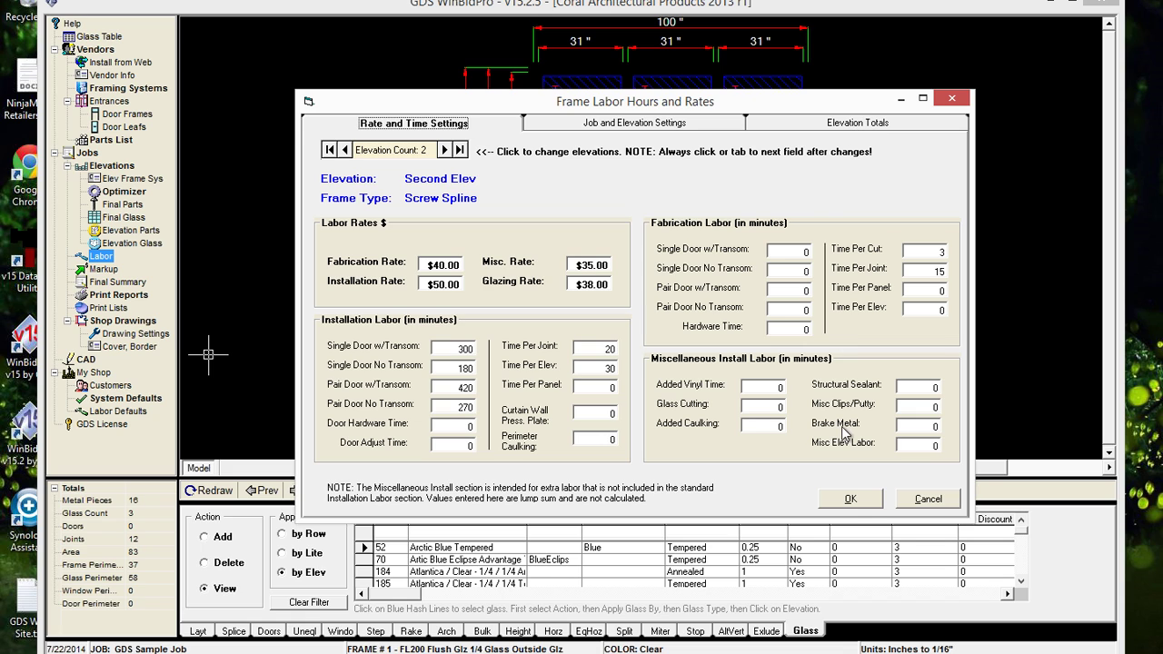
left_click(850, 500)
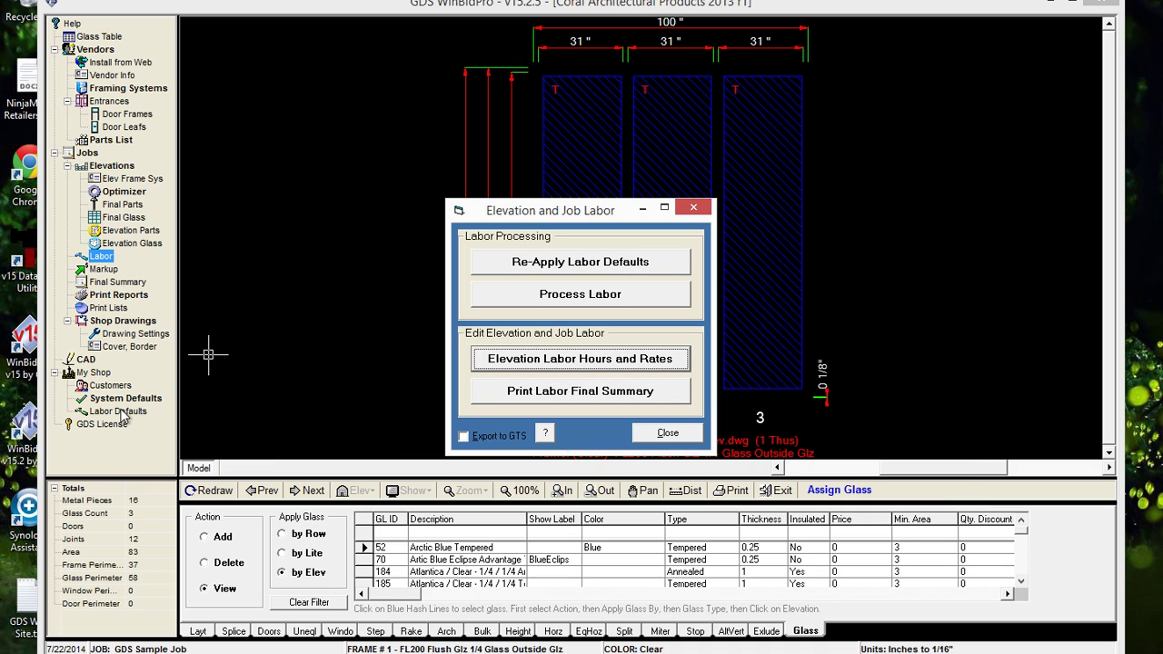
left_click(686, 433)
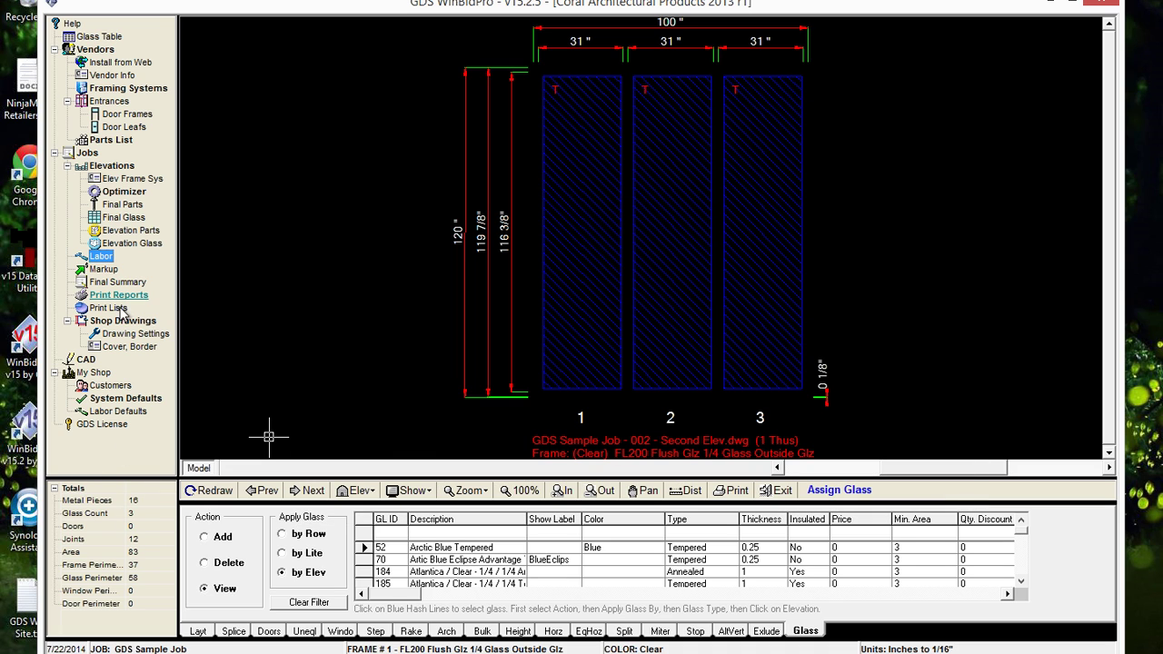
Open the default glazing settings and examine the minutes per man count for Screw Spline and Shear Block
left_click(118, 411)
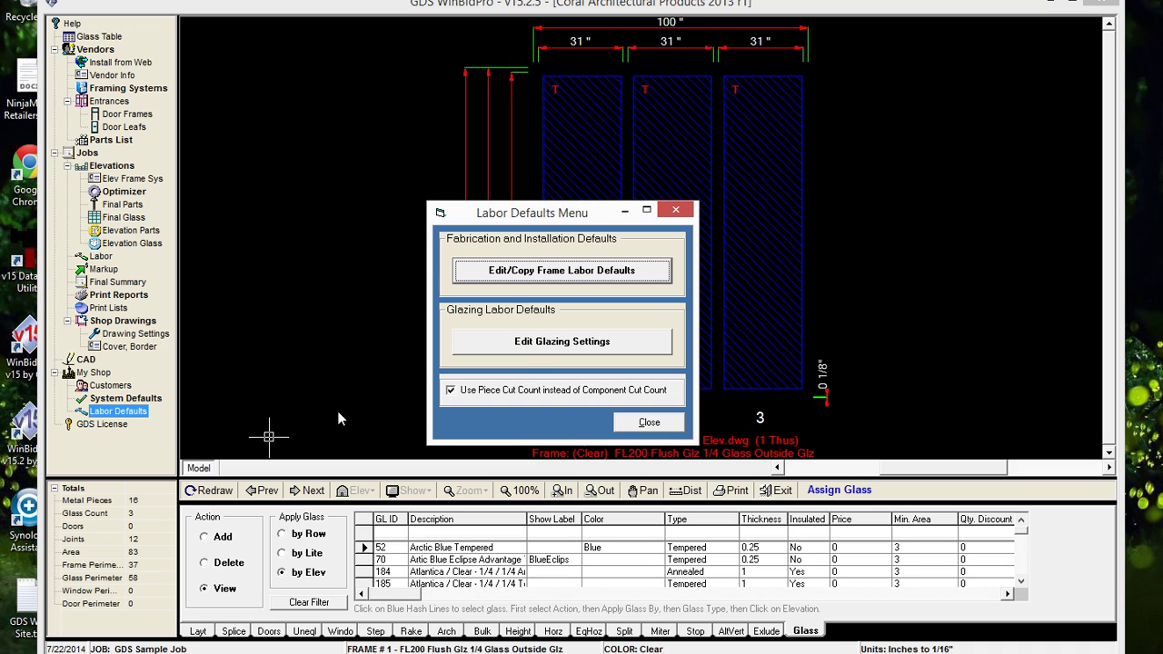
left_click(556, 346)
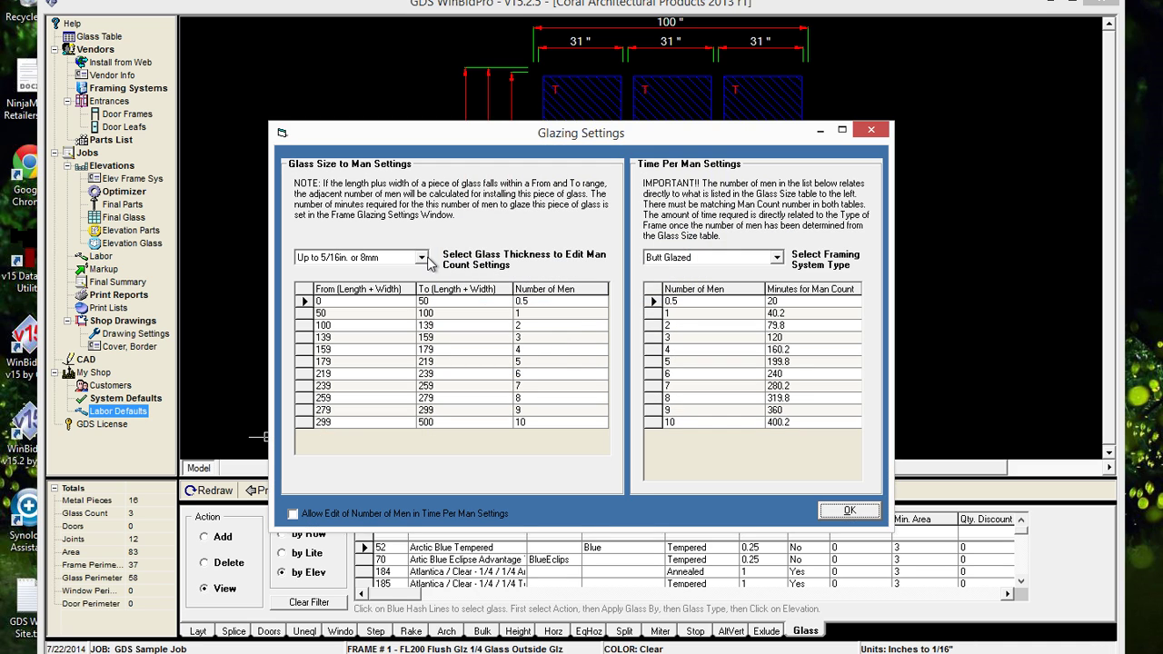
left_click(776, 257)
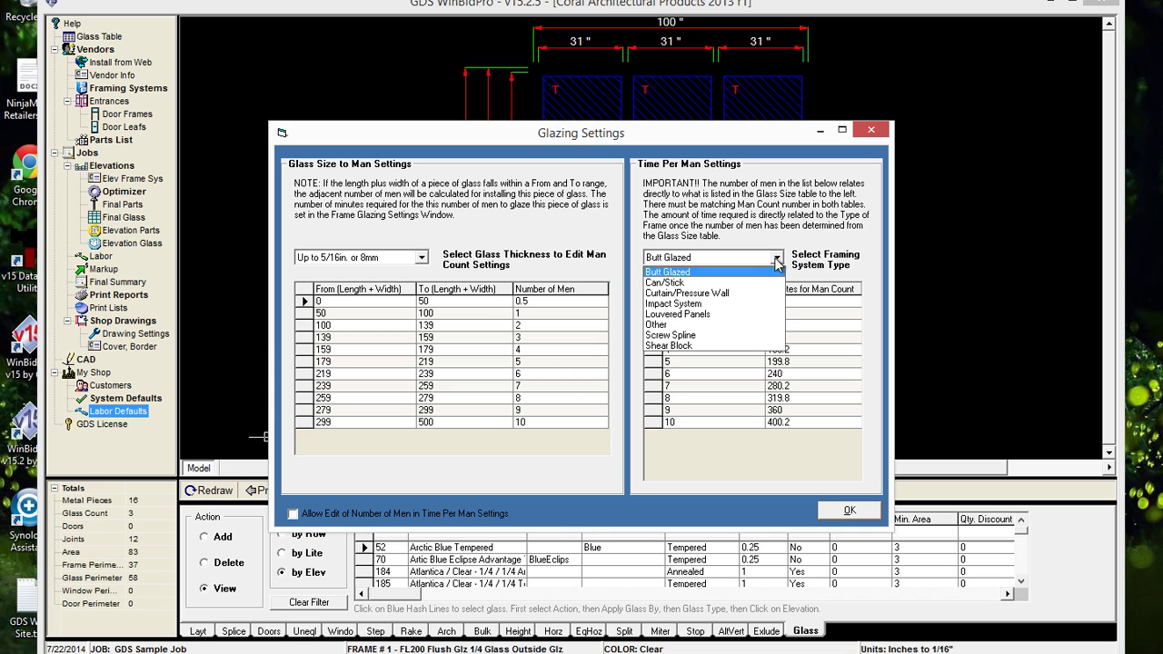
left_click(690, 337)
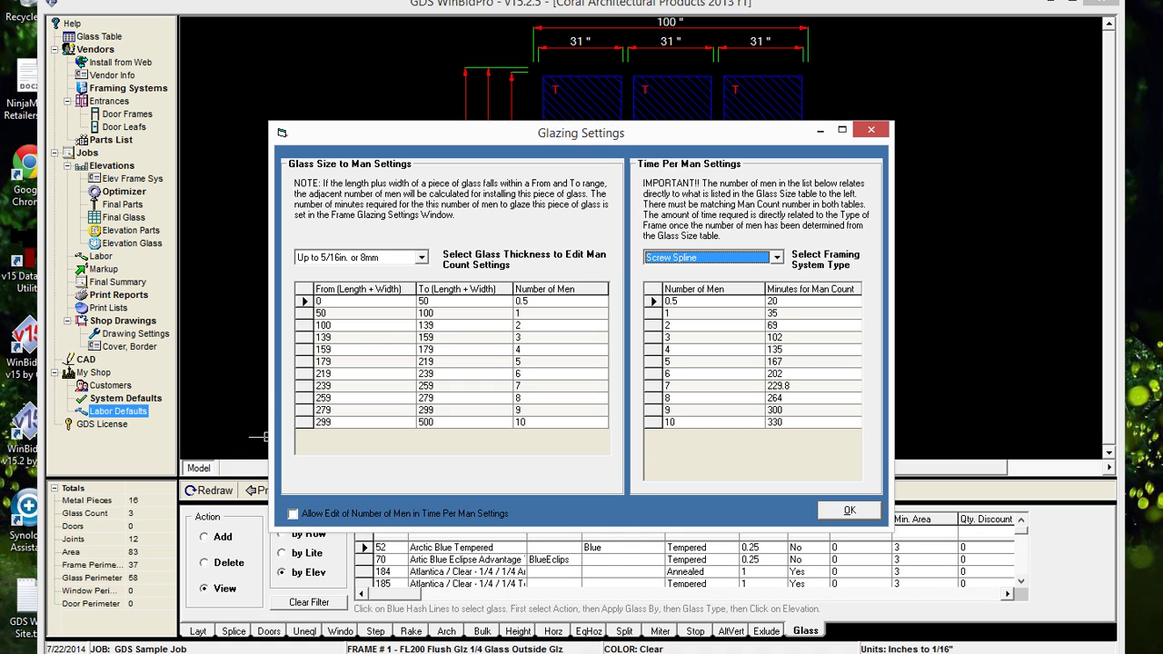
left_click(772, 313)
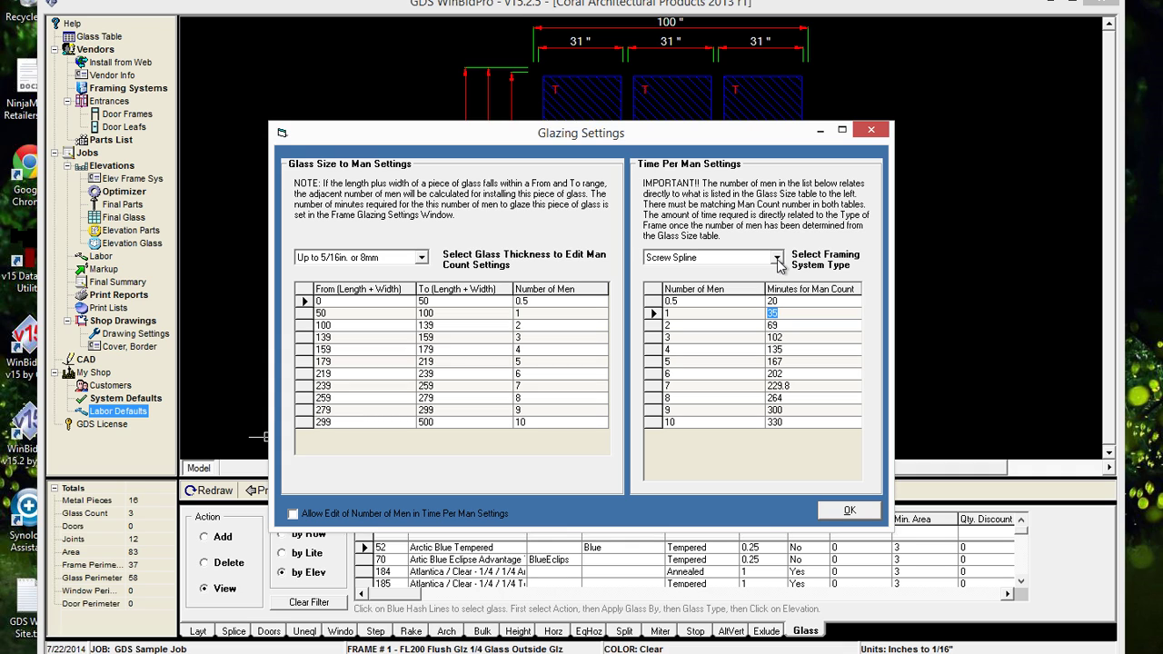
left_click(777, 259)
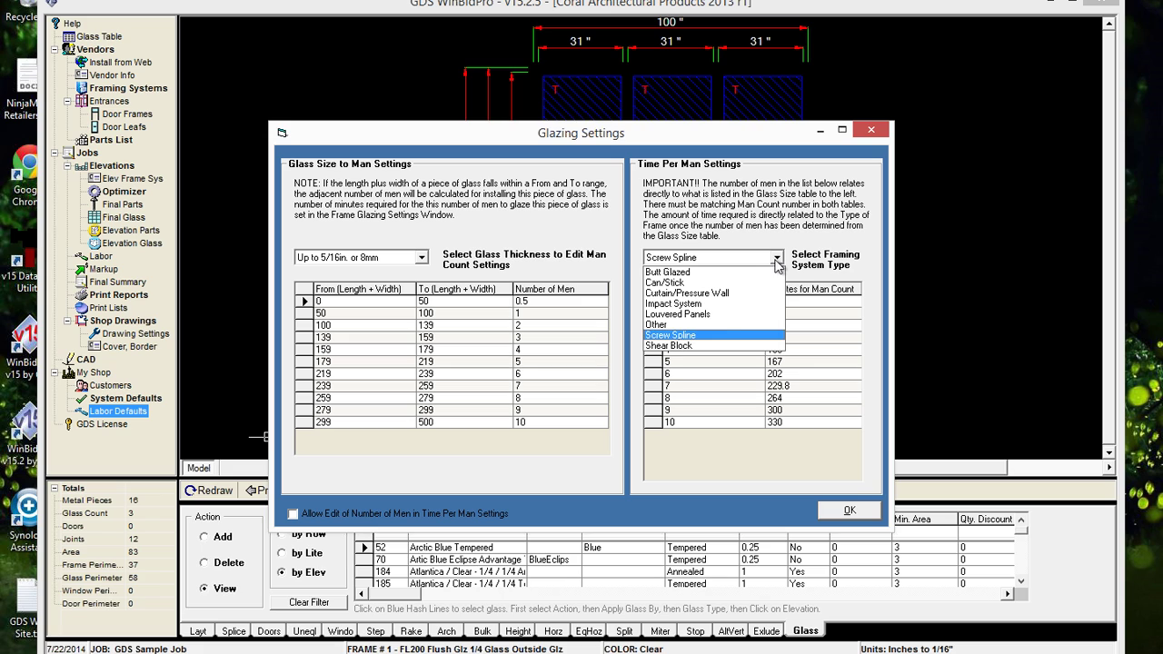
left_click(690, 346)
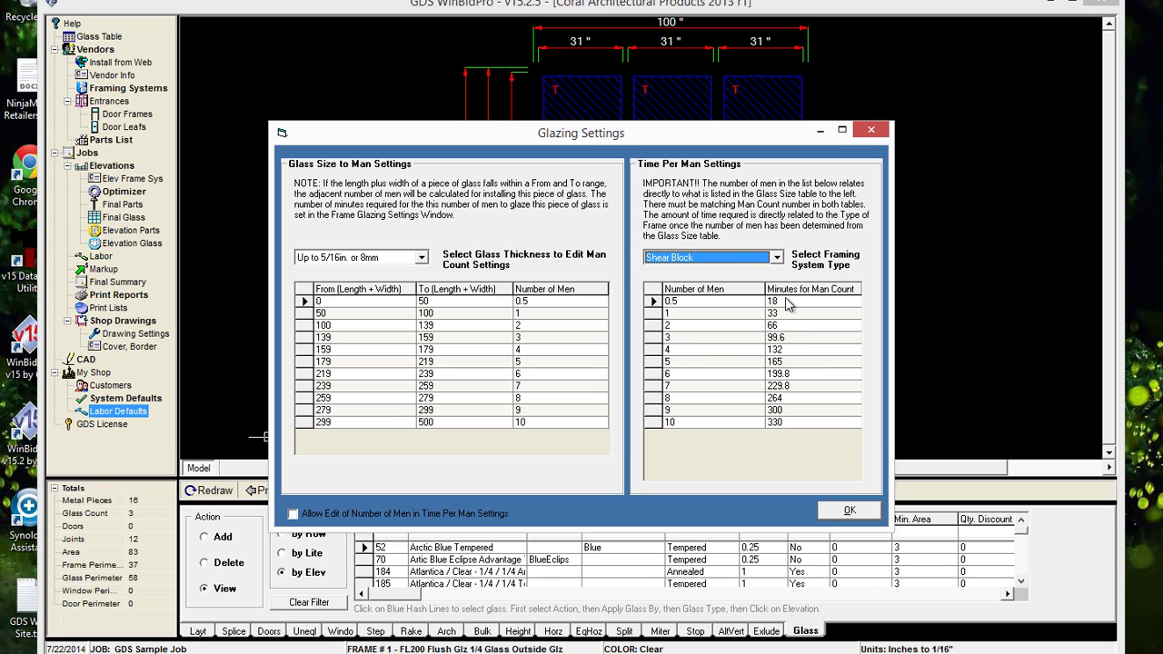
Choose the Impact System framing type and set its minutes to 35 for 0.5 men and 55 for 1
left_click(777, 259)
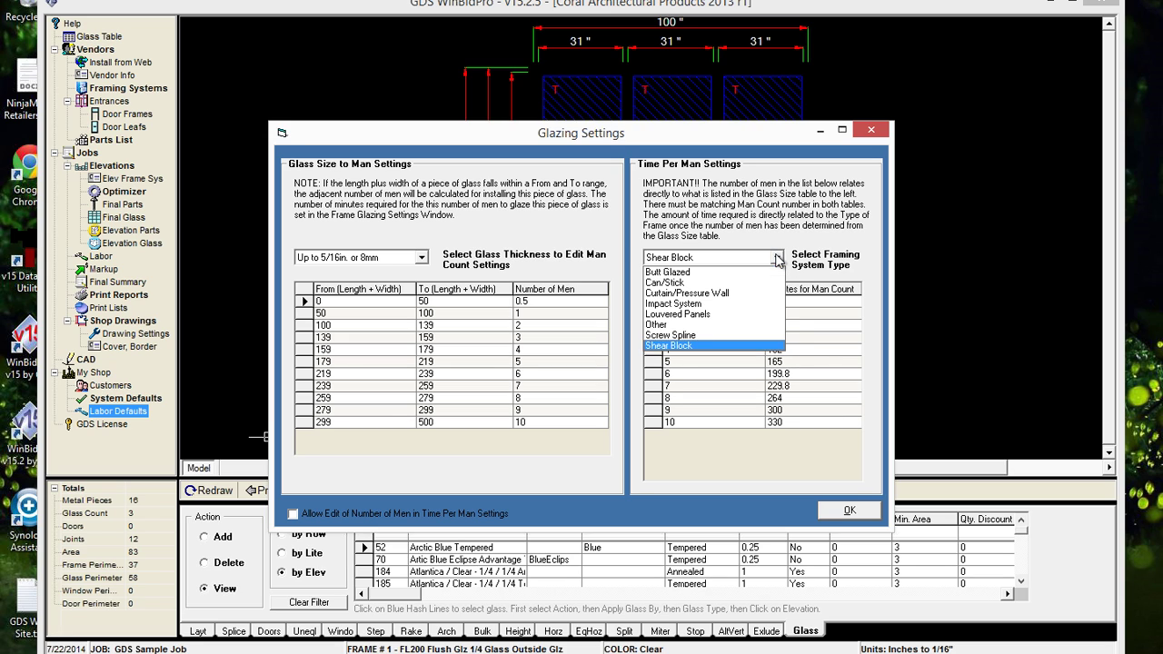
left_click(718, 306)
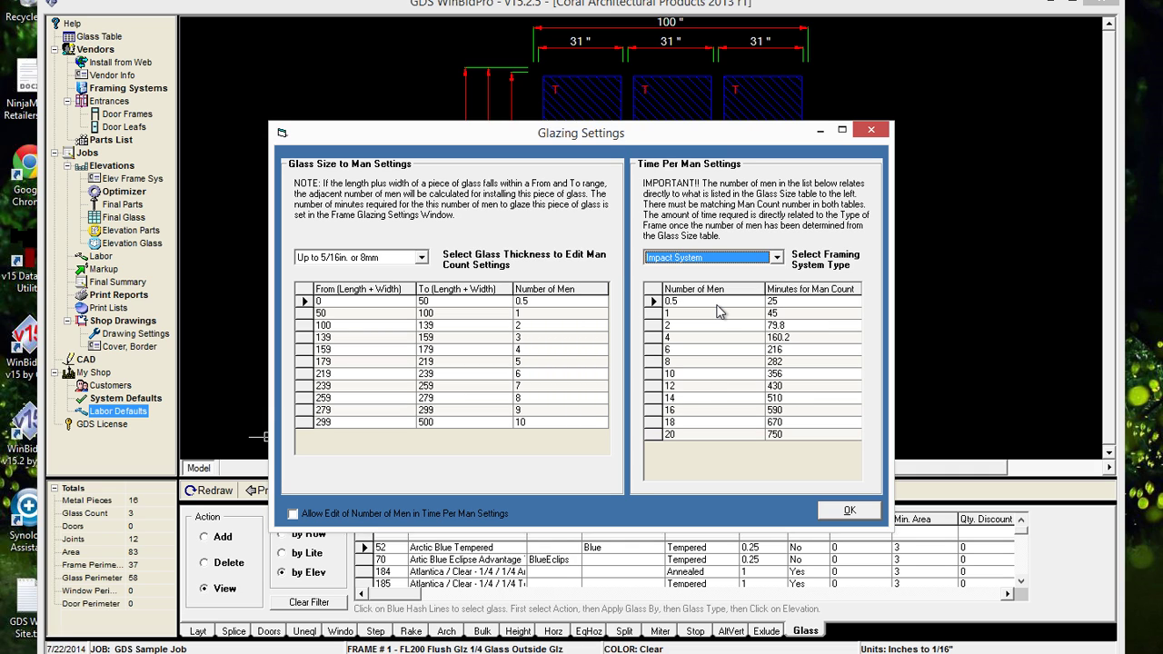
left_click(781, 303)
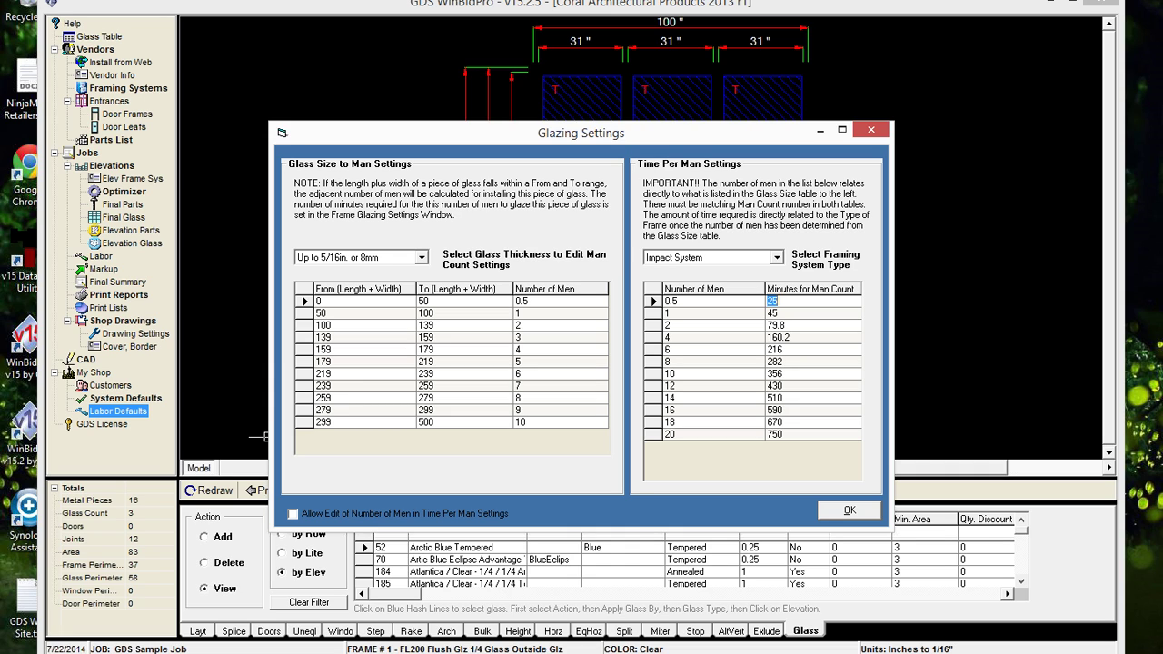
type("35")
left_click(785, 313)
type("55")
left_click(774, 337)
Compare the number of men per glass size for Impact Glass with that for glass up to 5/16in. or 8mm
left_click(423, 258)
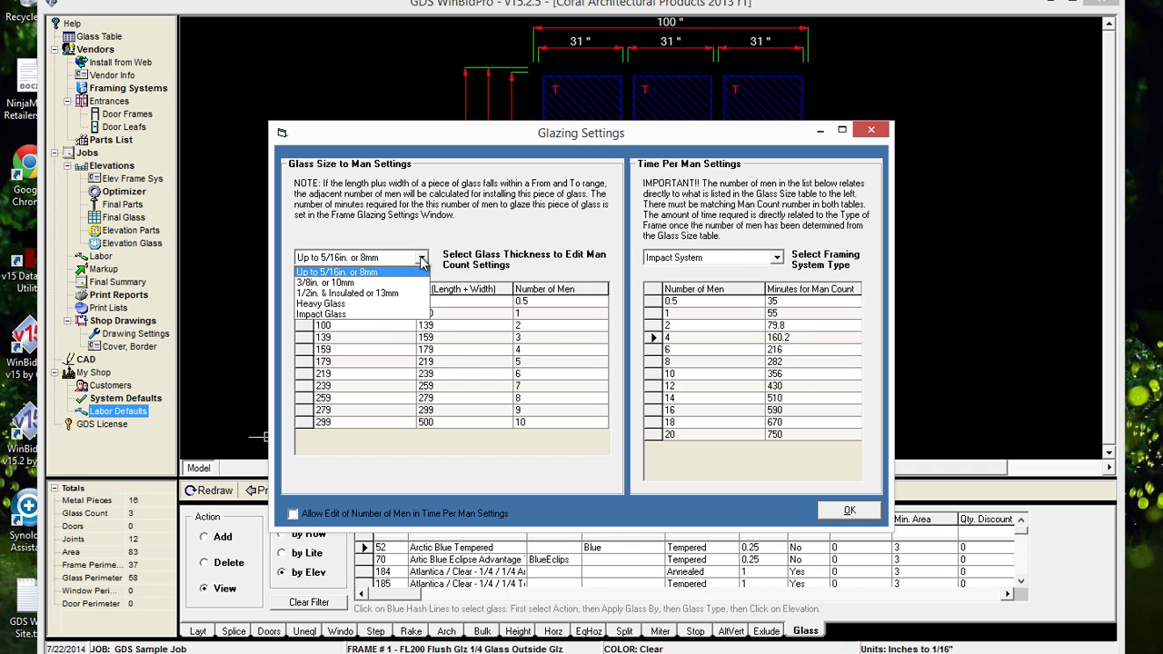
left_click(338, 315)
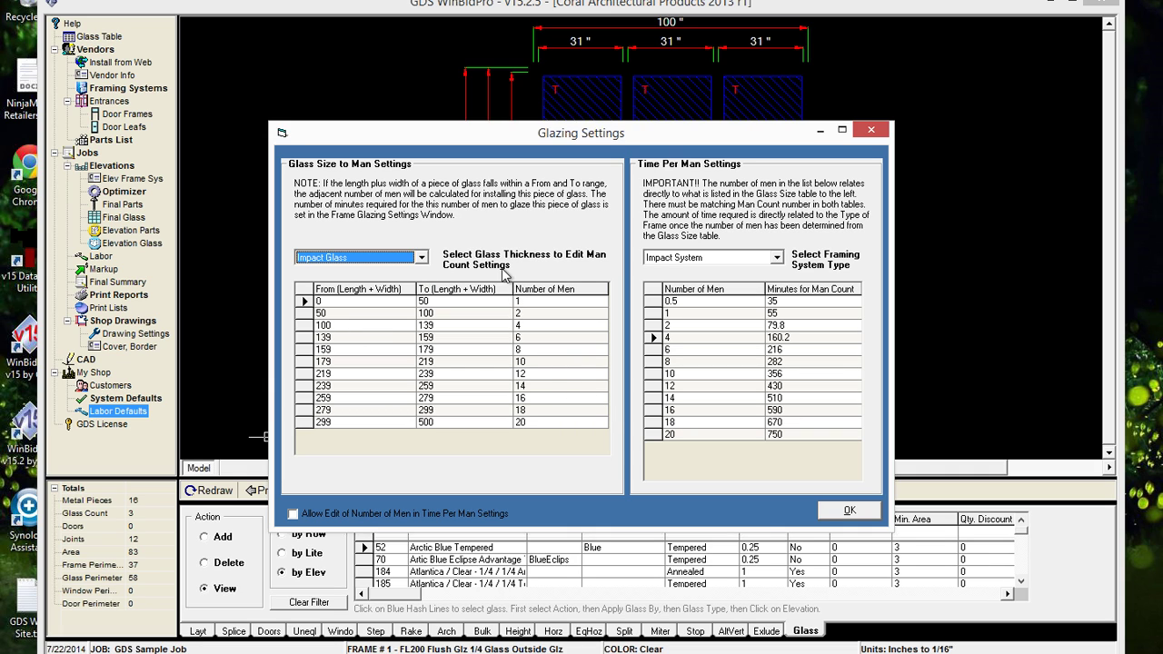
left_click(420, 258)
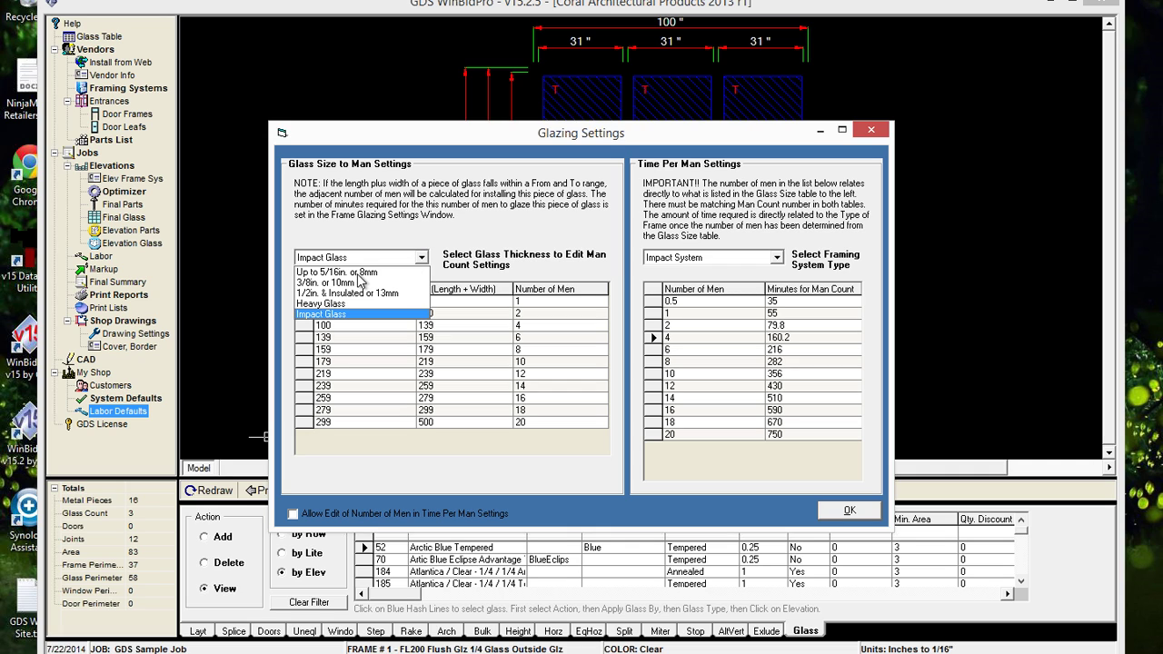
left_click(358, 274)
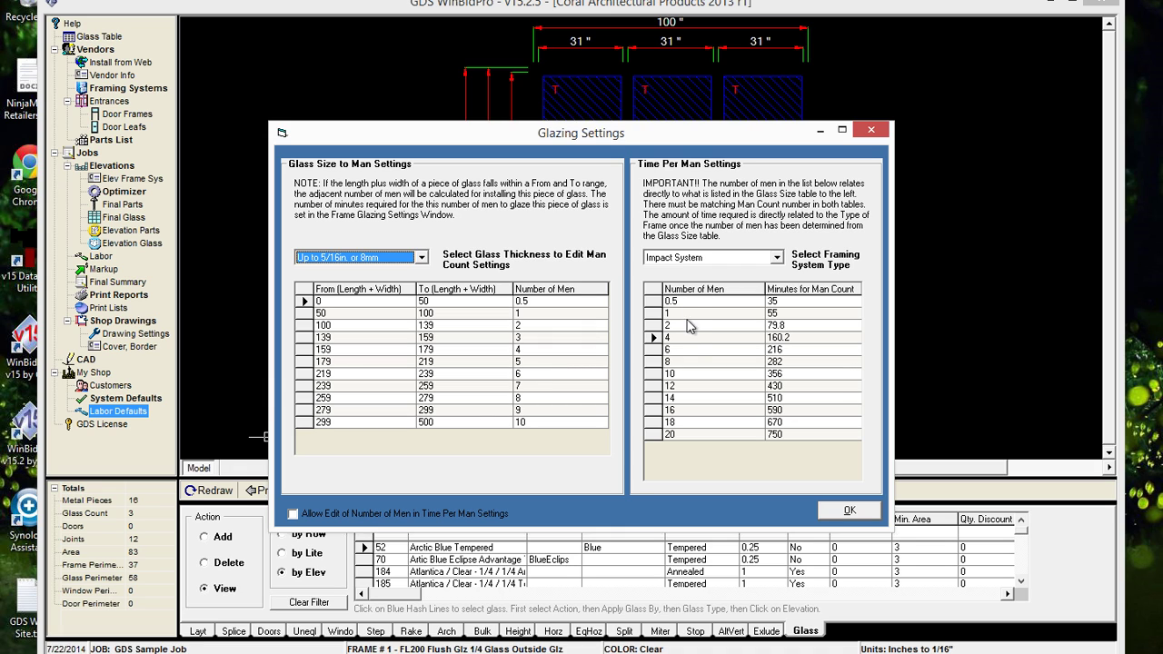
Select Impact Glass as the glass thickness and allow editing of the number of men, accepting the warning
left_click(422, 257)
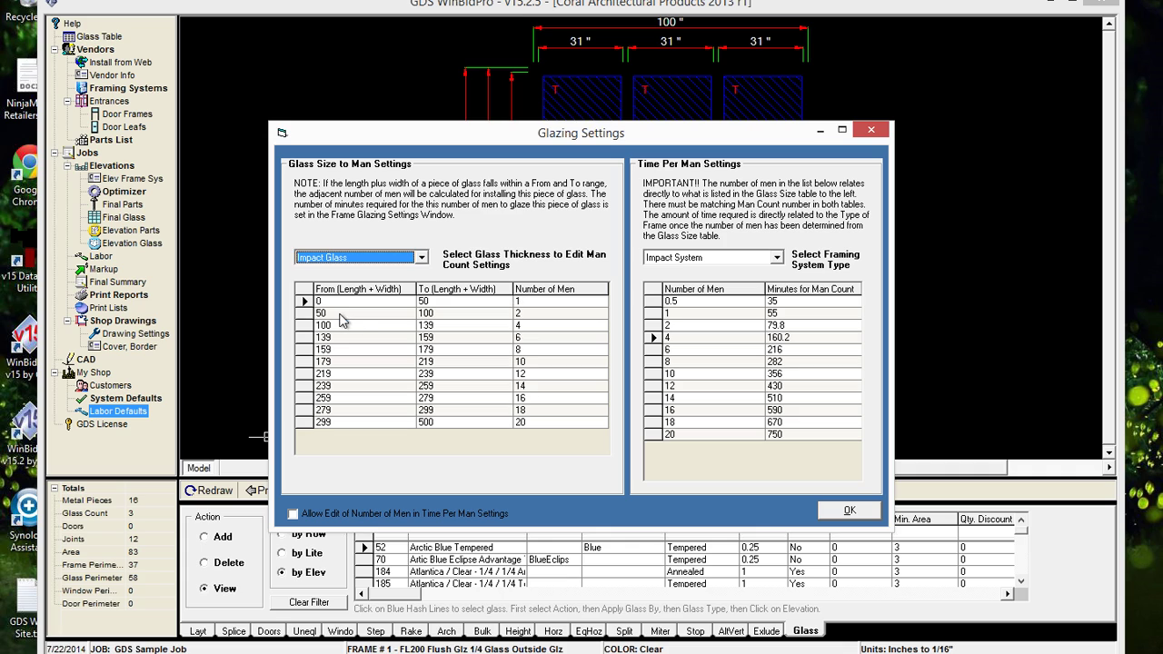
left_click(343, 314)
left_click(292, 514)
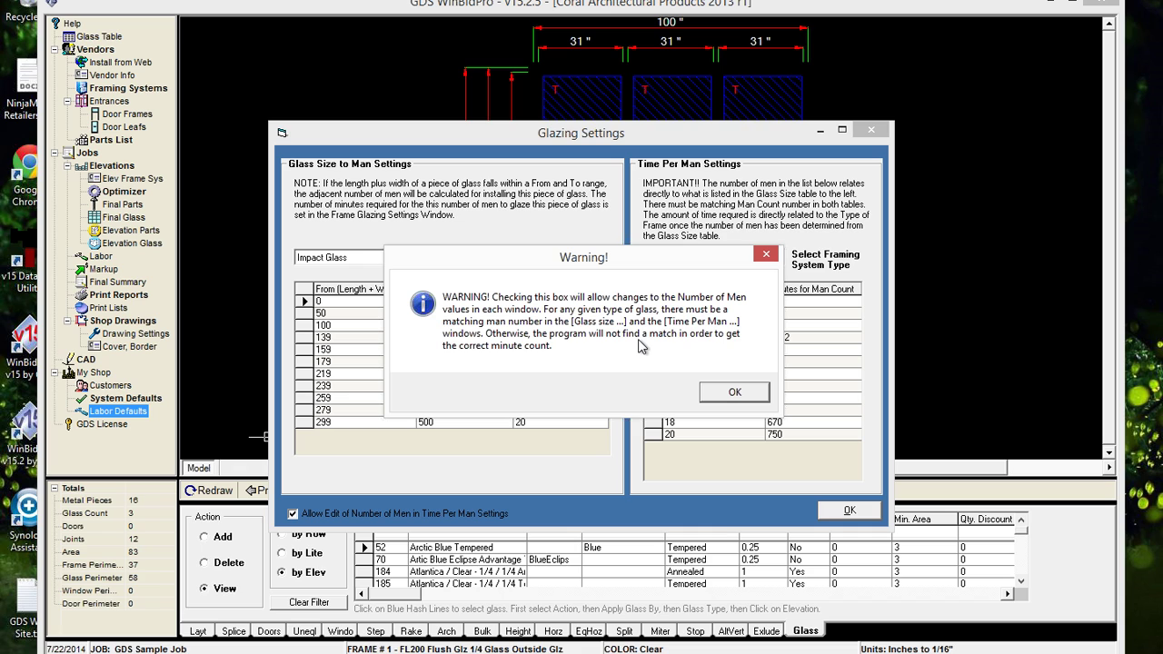
left_click(732, 395)
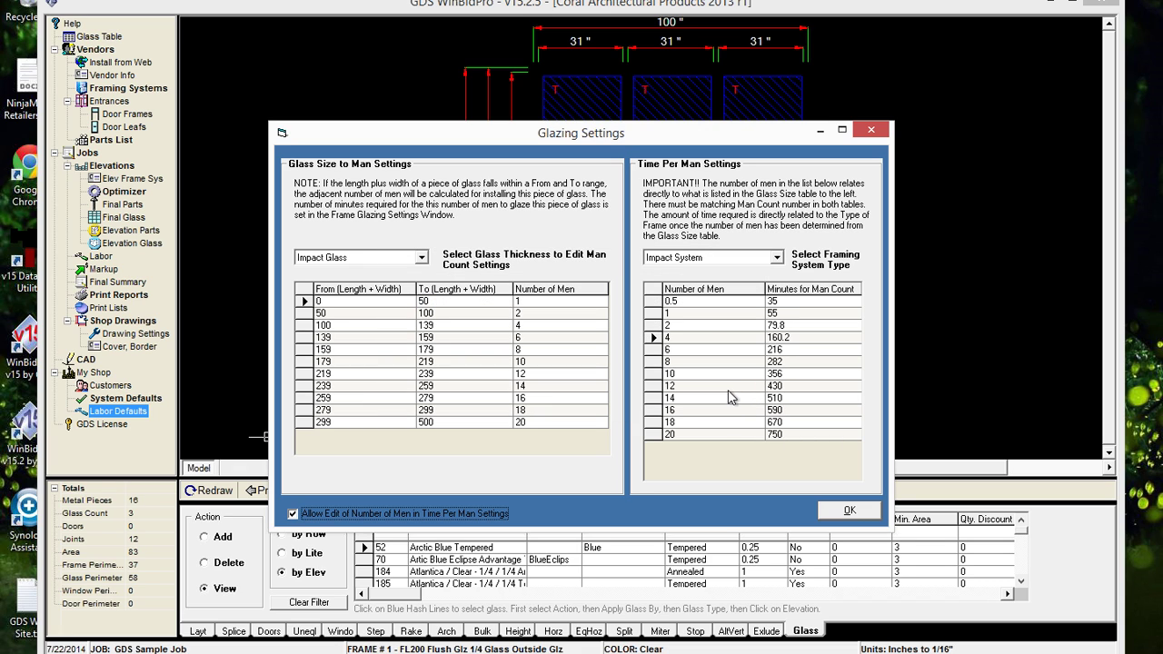
For Impact Glass, set the number of men to 0.5, 1, 2, 4 and 6 in the size ranges from 0 to 179
left_click(519, 302)
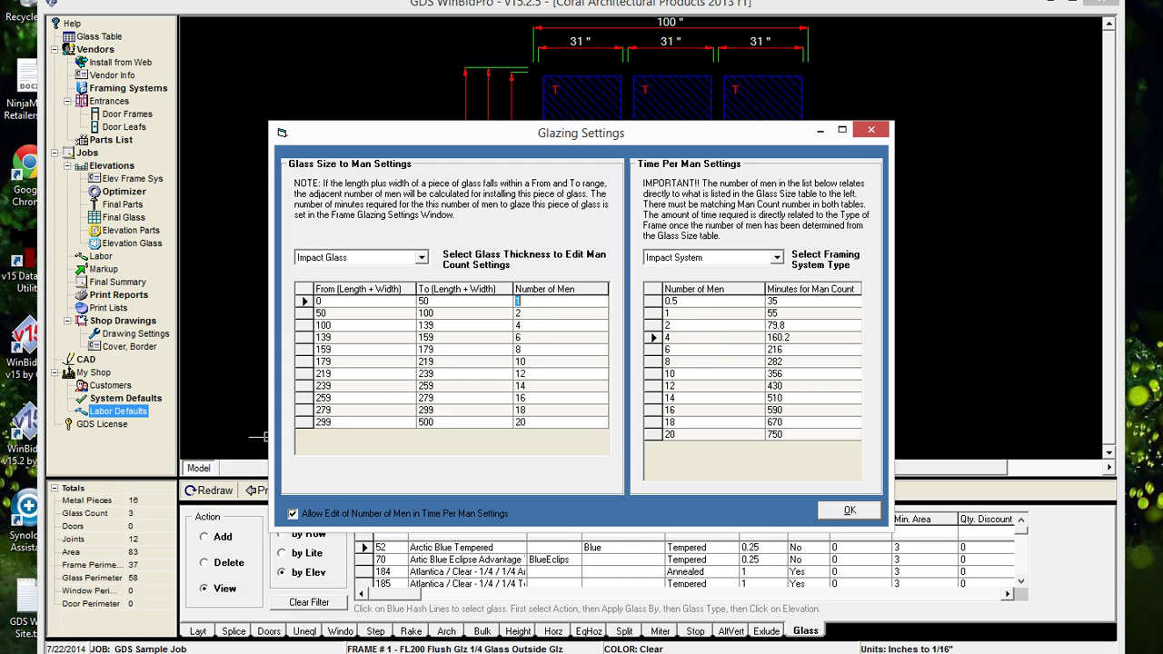
type(".5")
left_click(520, 312)
type("1")
key("Return")
type("2")
key("Return")
type("4")
key("Return")
type("6")
key("Return")
Set the Impact Glass number of men to 8, 10, 12, 14, 16 and 18 in the size ranges from 179 to 500
type("8")
key("Return")
type("10")
key("Return")
type("1")
key("Return")
type("14")
key("Return")
type("16")
key("Return")
type("18")
left_click(543, 352)
Try changing the number of men in the 55-minute Impact System row to 2
left_click(653, 315)
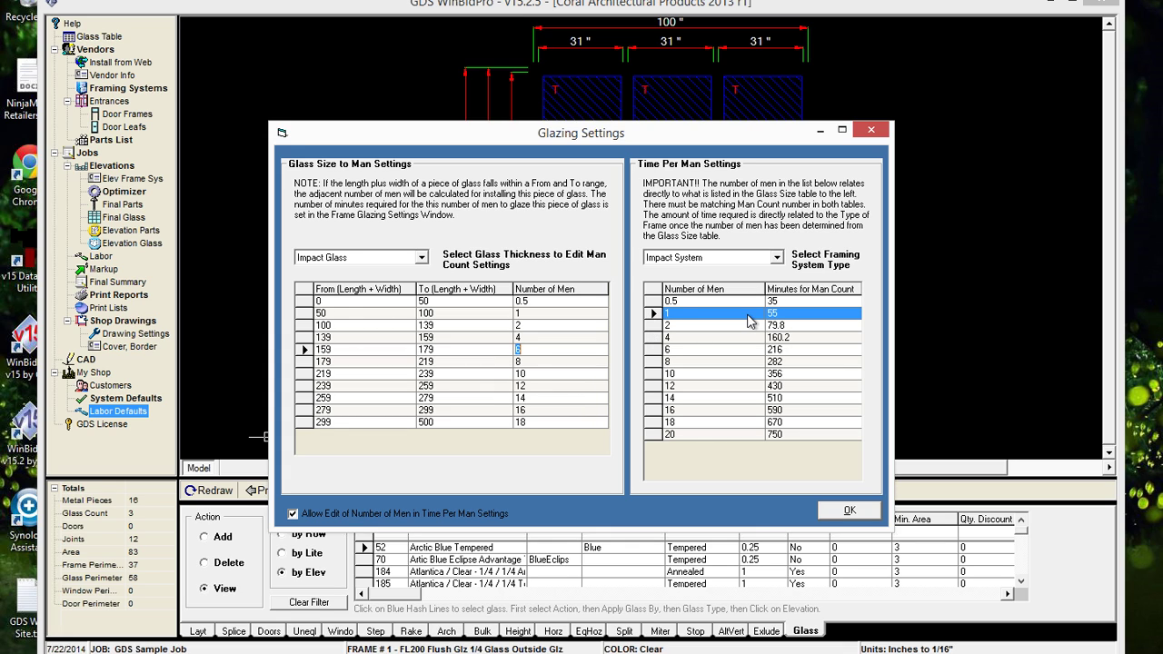
left_click(679, 314)
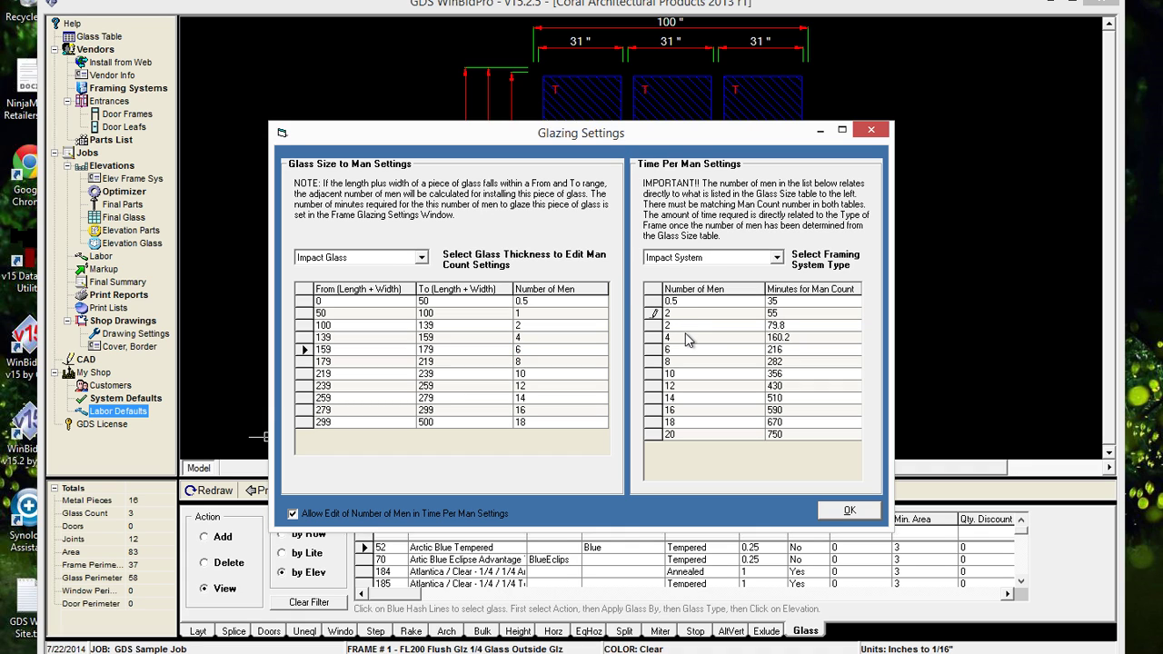
key("Return")
Set the number of men in the 55-minute Impact System row to 1 and disallow editing of the number of men
left_click(667, 314)
type("1")
left_click(669, 373)
left_click(294, 515)
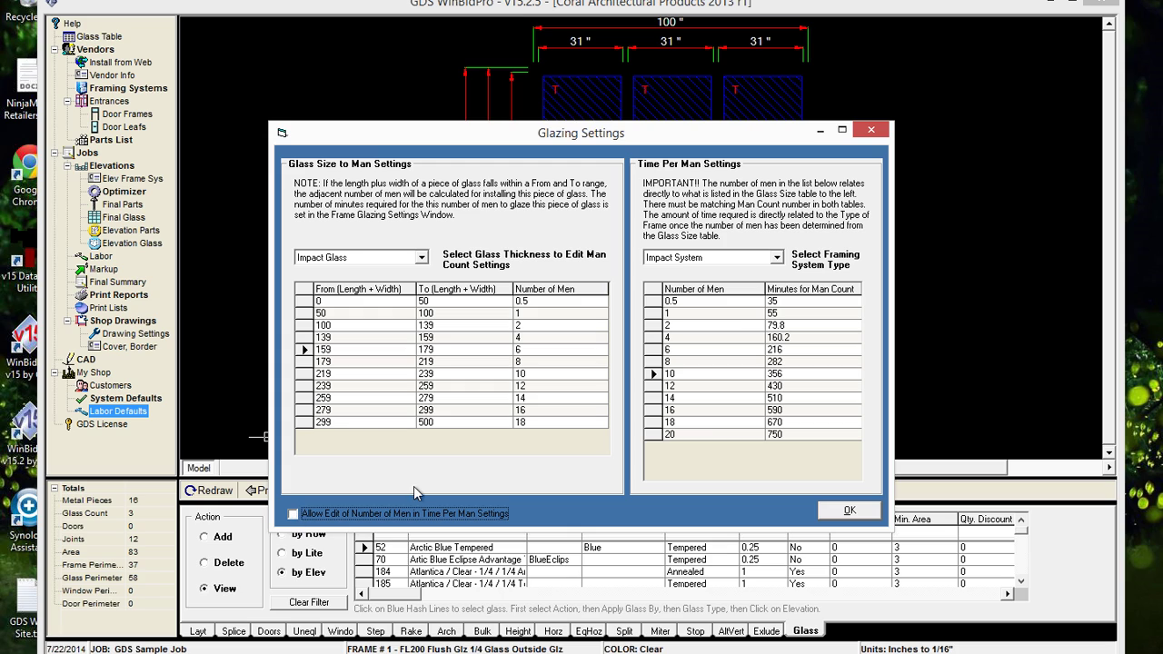
left_click(697, 327)
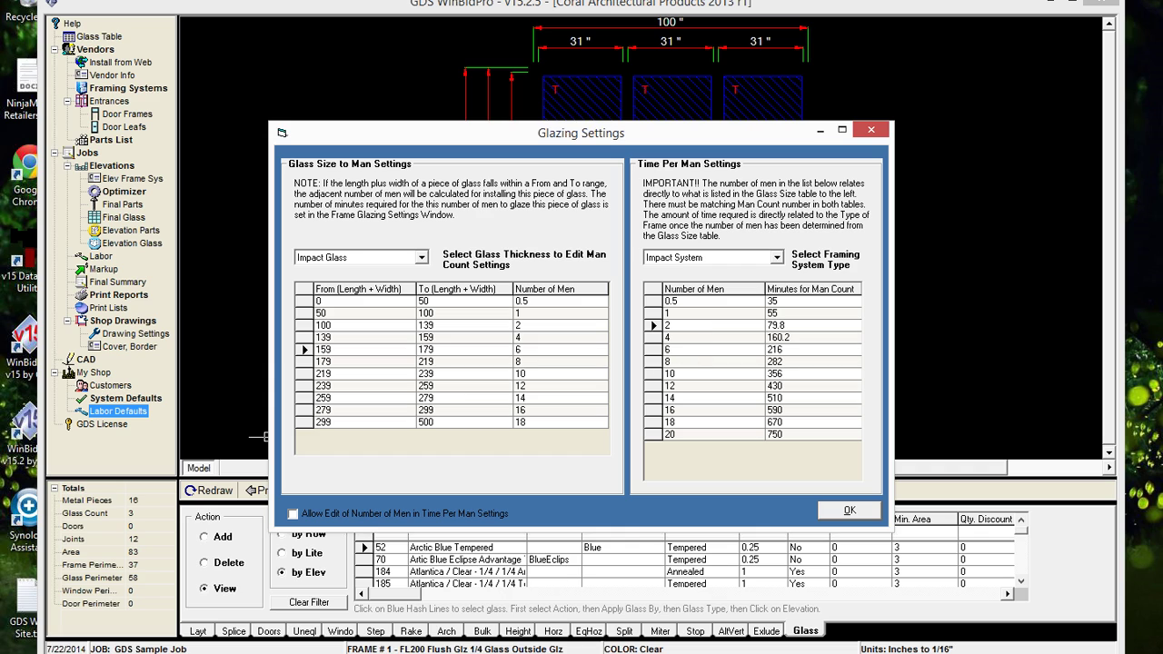
left_click(687, 373)
key("Down")
left_click(688, 410)
left_click(847, 511)
Show the man count settings for 1/2in. & Insulated or 13mm glass and the time settings for the Screw Spline framing system
left_click(422, 261)
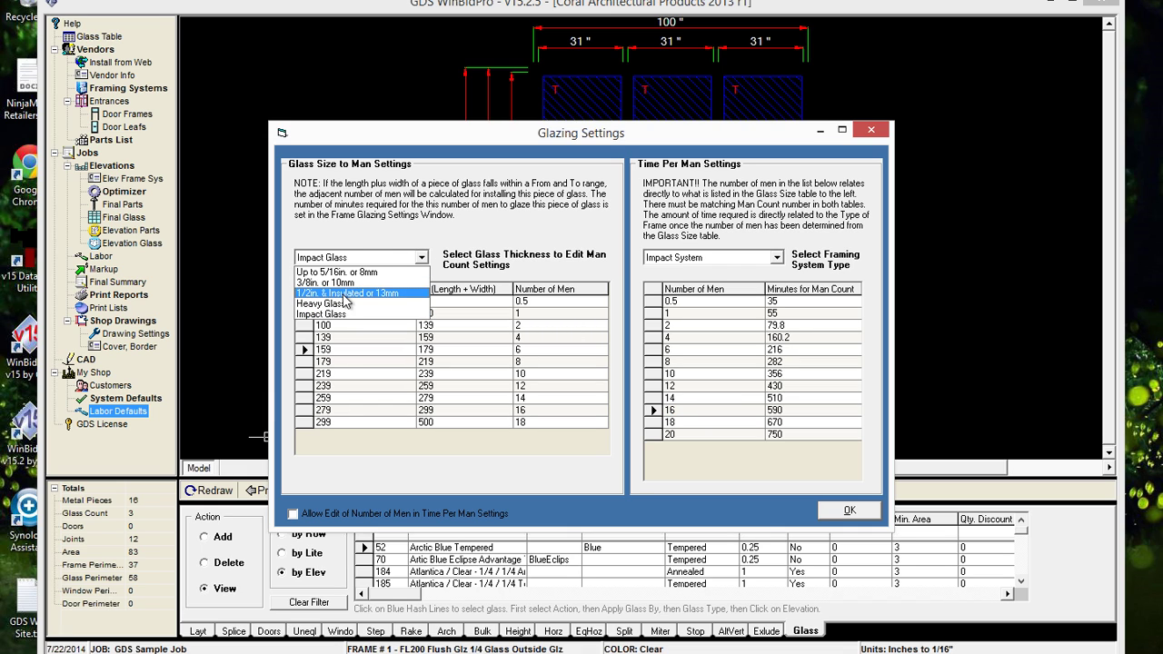
left_click(345, 294)
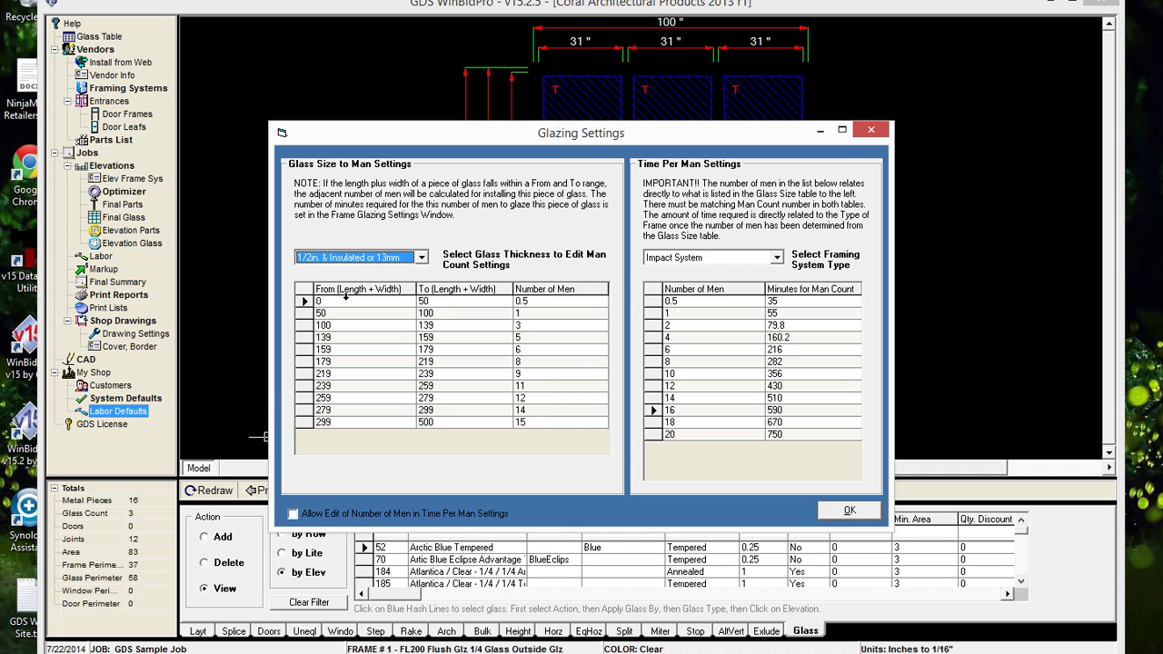
left_click(686, 258)
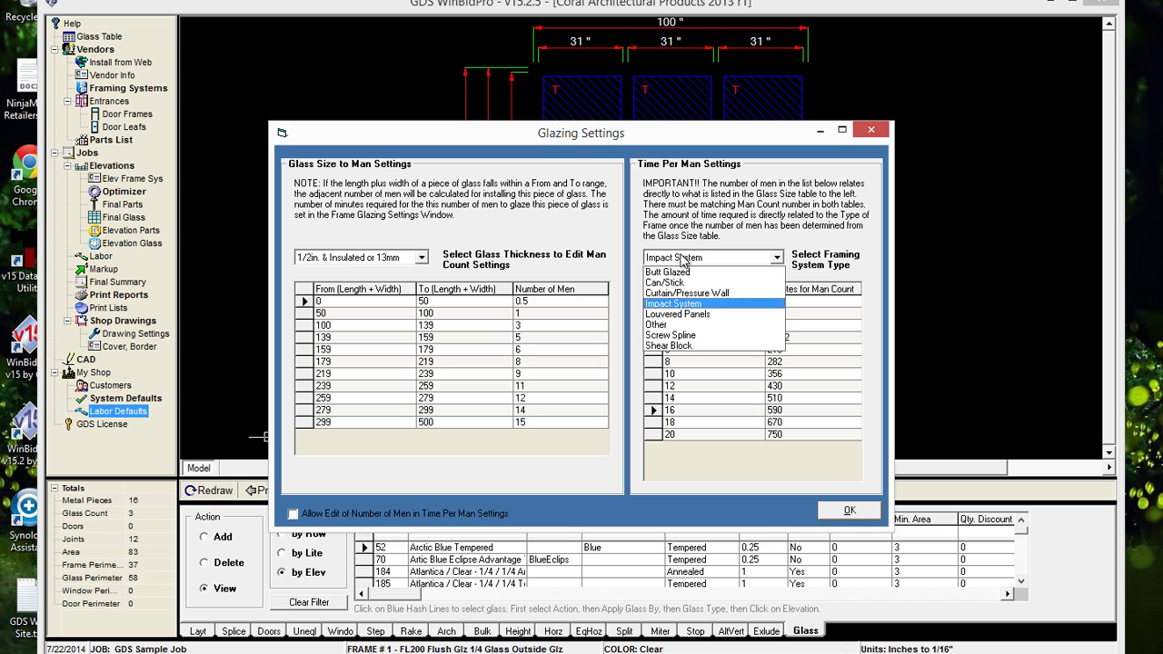
left_click(676, 337)
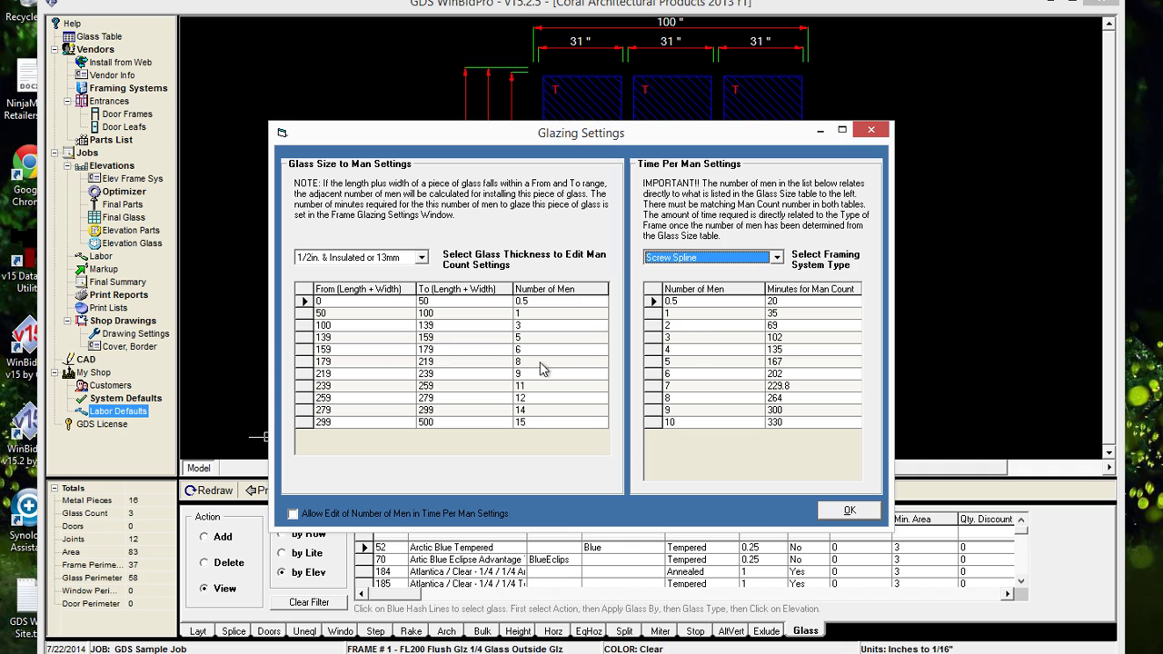
Allow editing of the number of men and set it to 2, 3 and 4 in the glass size ranges from 100 to 179
left_click(292, 514)
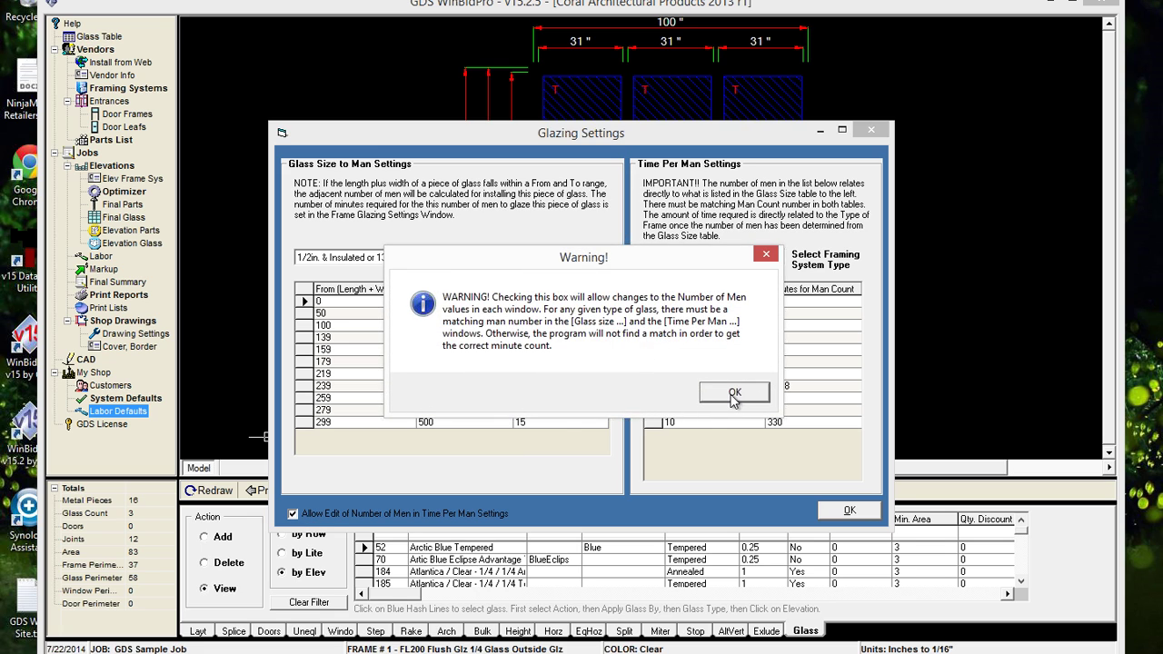
left_click(734, 394)
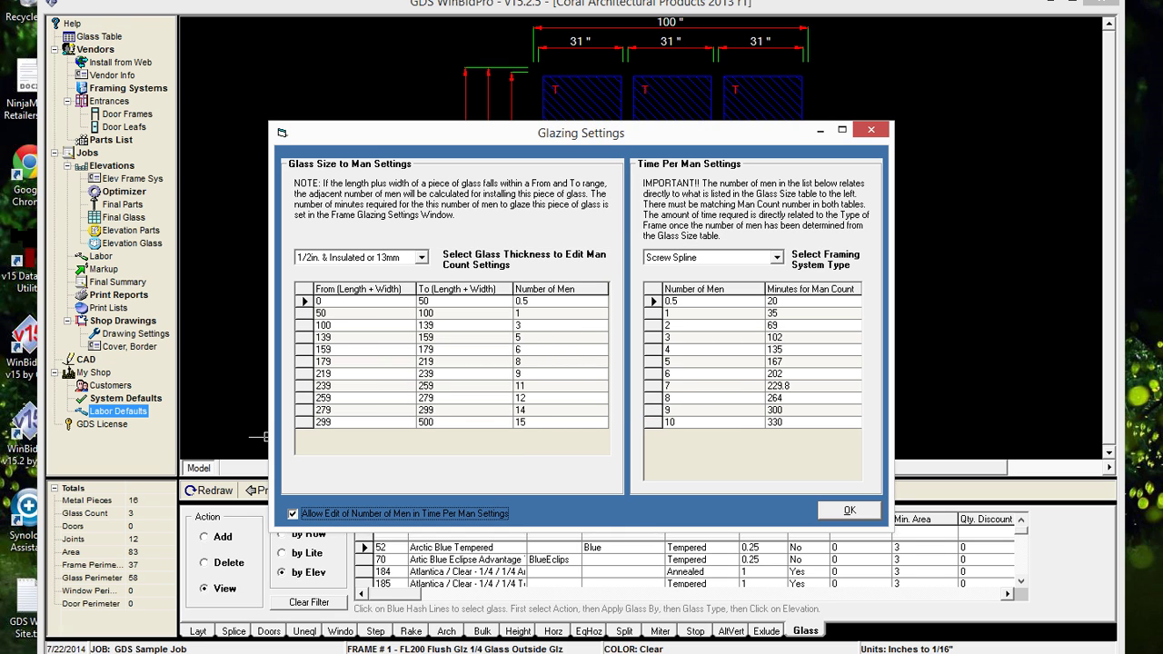
left_click(527, 327)
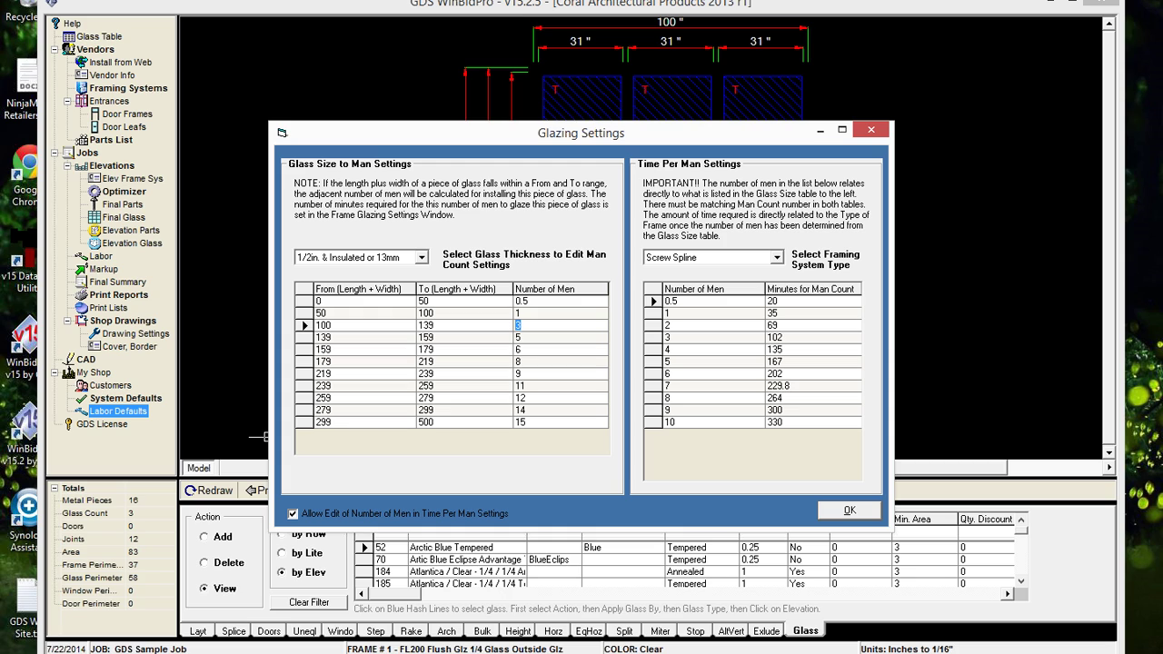
type("2")
left_click(528, 337)
type("3")
left_click(528, 350)
type("4")
Set the number of men to 5, 6, 7, 8, 9 and 10 in the ranges from 179 to 500, and accept with man count editing disallowed
left_click(517, 361)
type("5")
left_click(517, 373)
type("6")
left_click(520, 386)
type("1")
key("Return")
type("8")
key("Return")
type("9")
key("Return")
type("10")
left_click(292, 515)
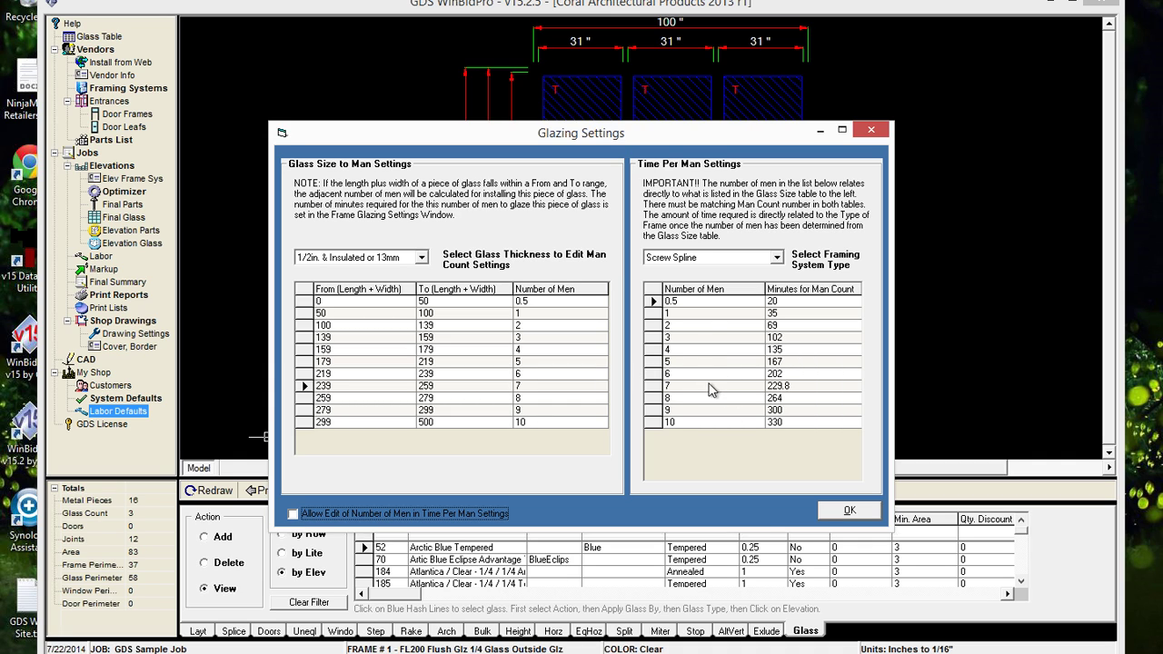
left_click(845, 511)
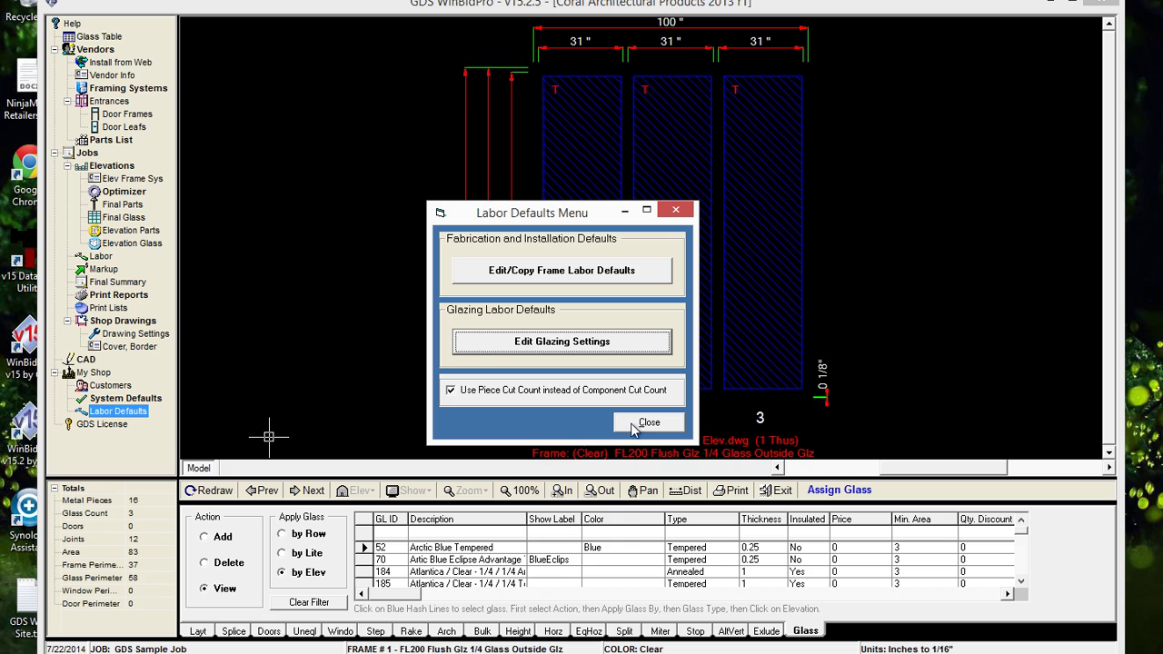
Turn off the use of piece cut count instead of component cut count and close the labor defaults
left_click(451, 391)
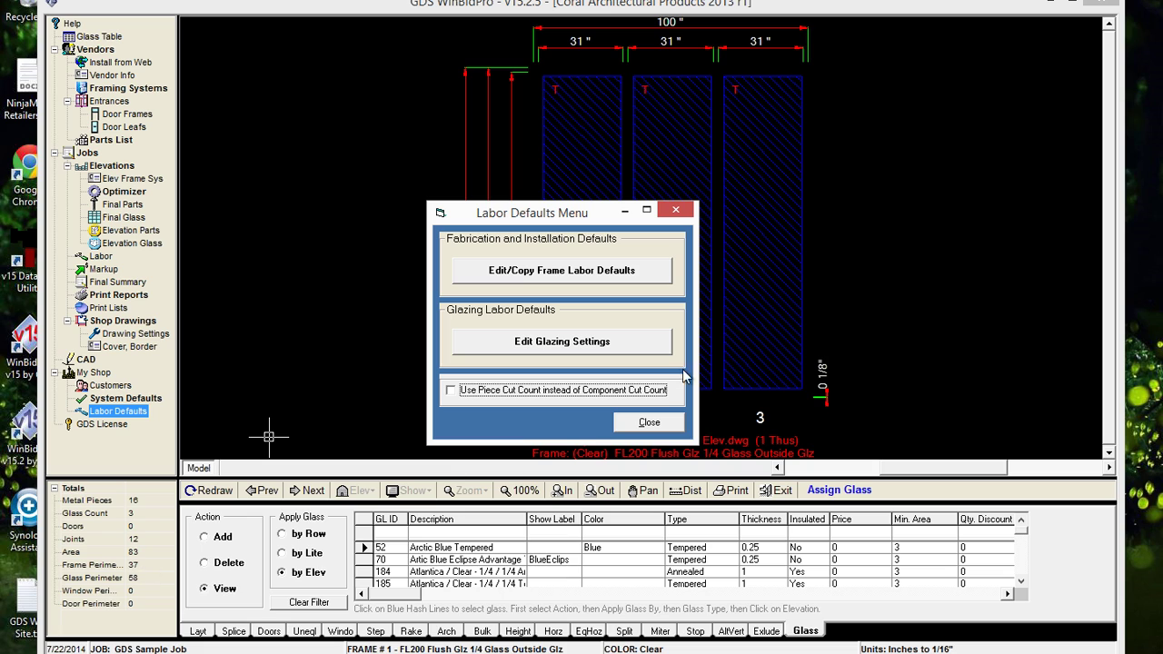
left_click(649, 423)
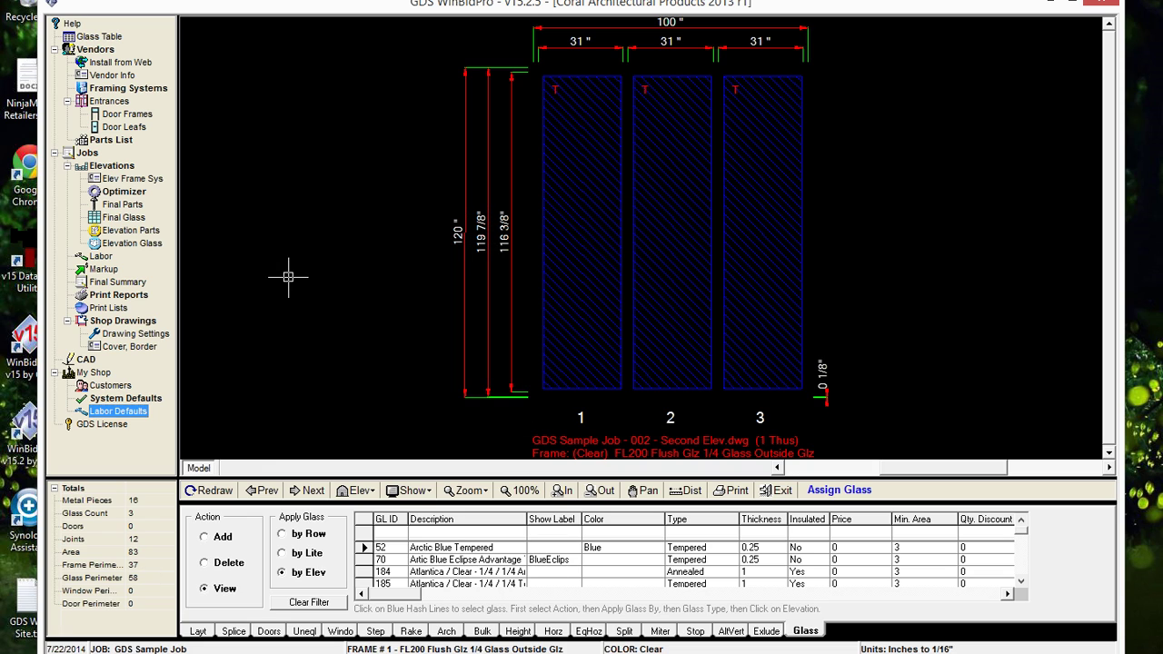
Try to get the elevation parts in the Metal Optimizer
left_click(125, 193)
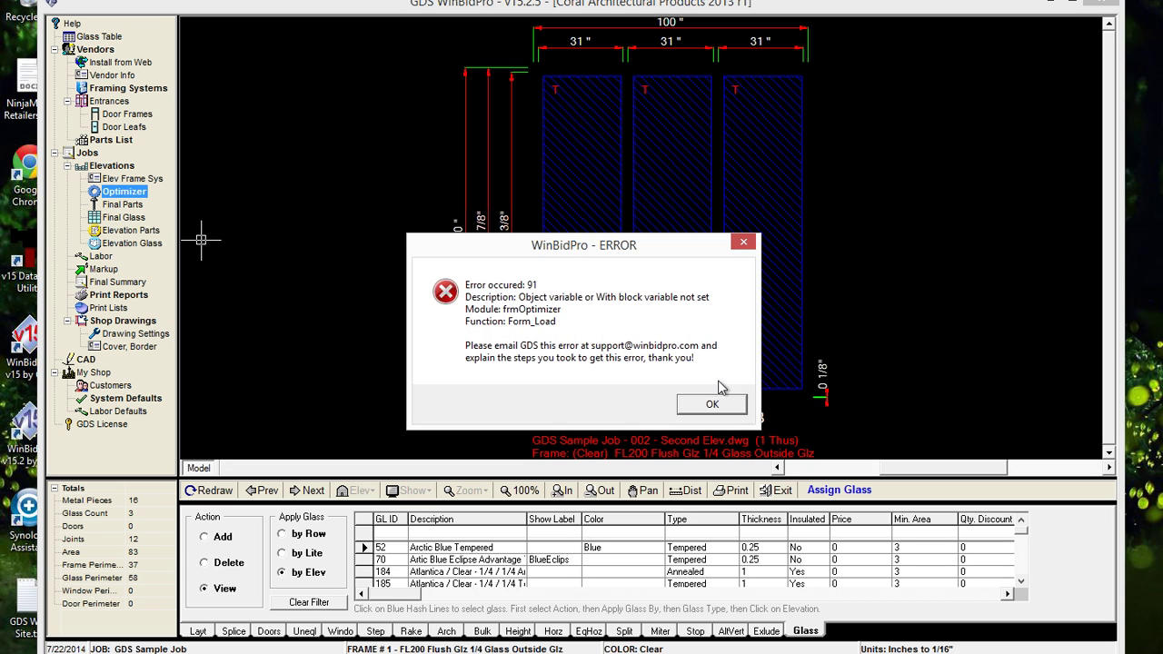
left_click(713, 406)
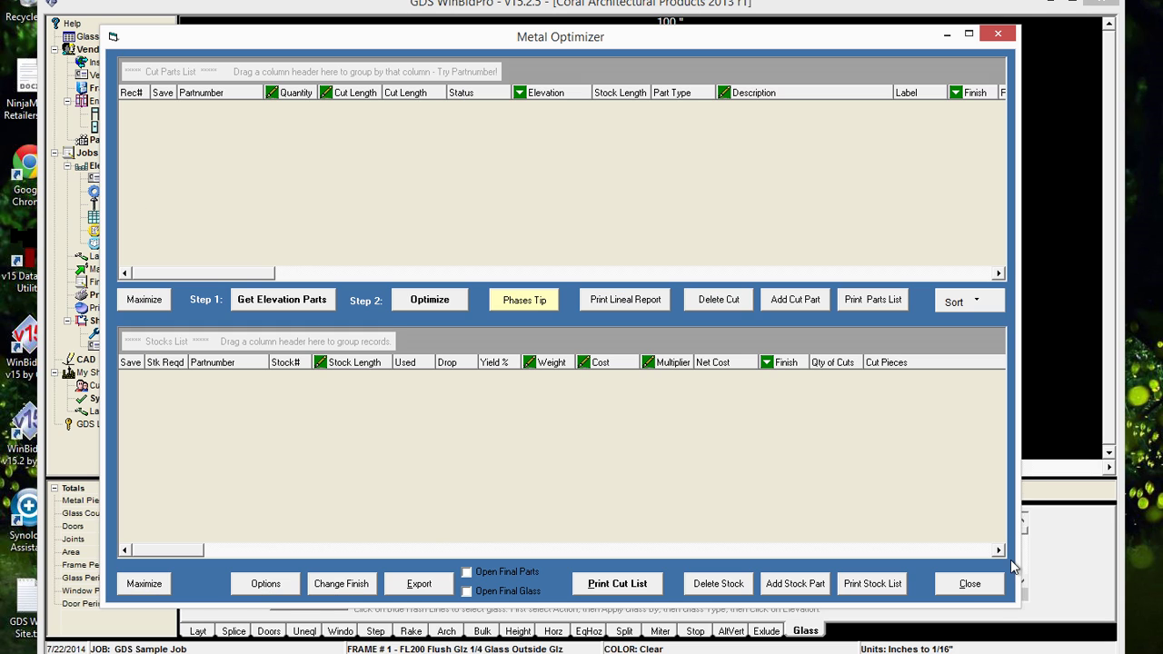
left_click(270, 303)
left_click(968, 584)
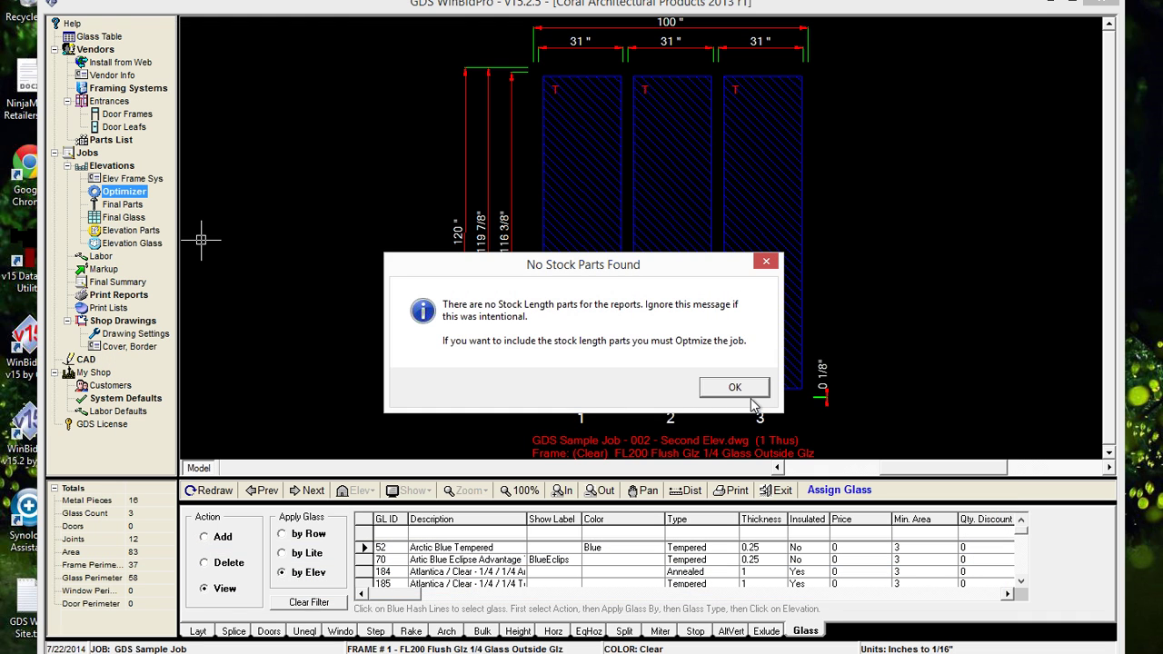
left_click(740, 390)
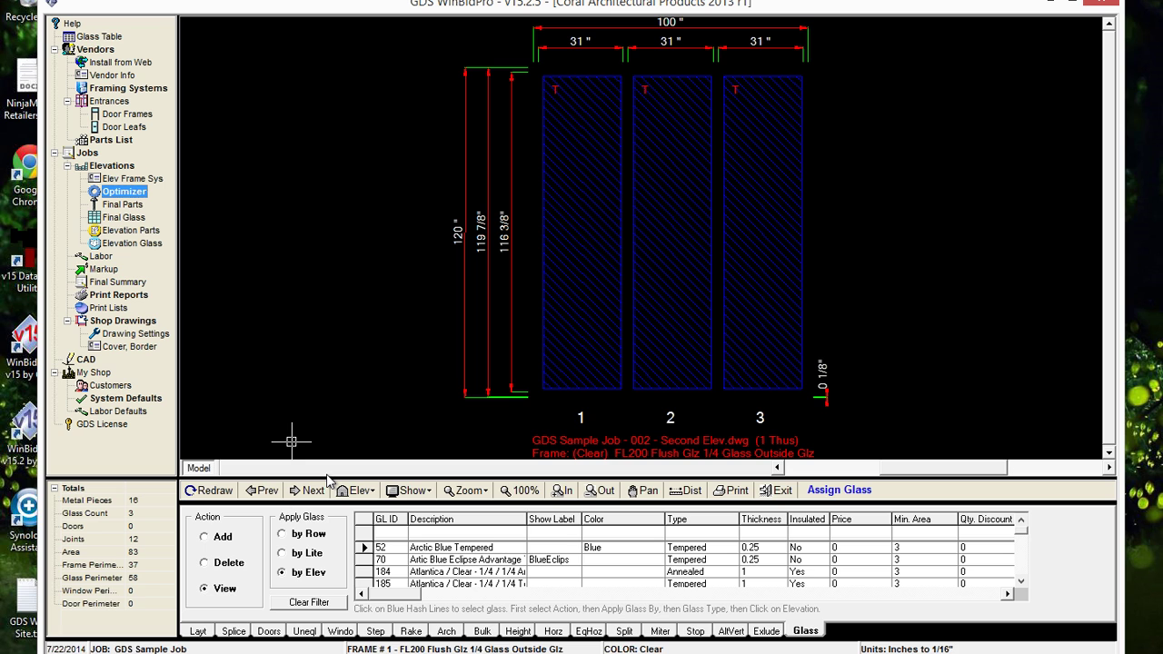
Switch to the previous elevation and get the elevation parts in the Metal Optimizer
left_click(271, 493)
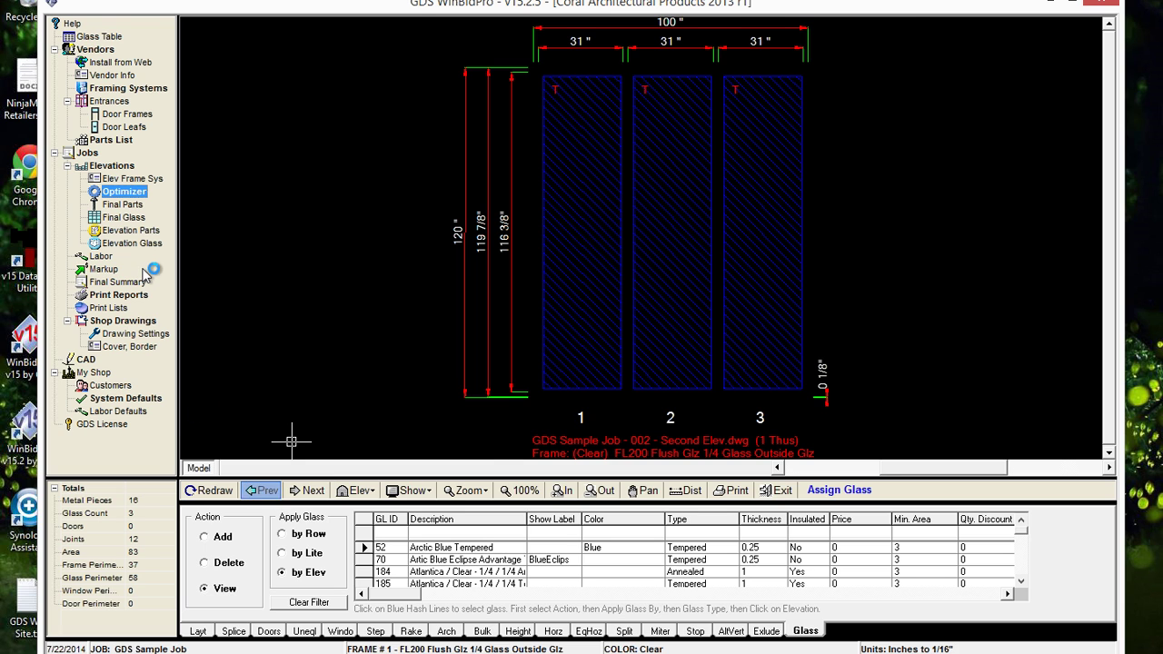
left_click(122, 194)
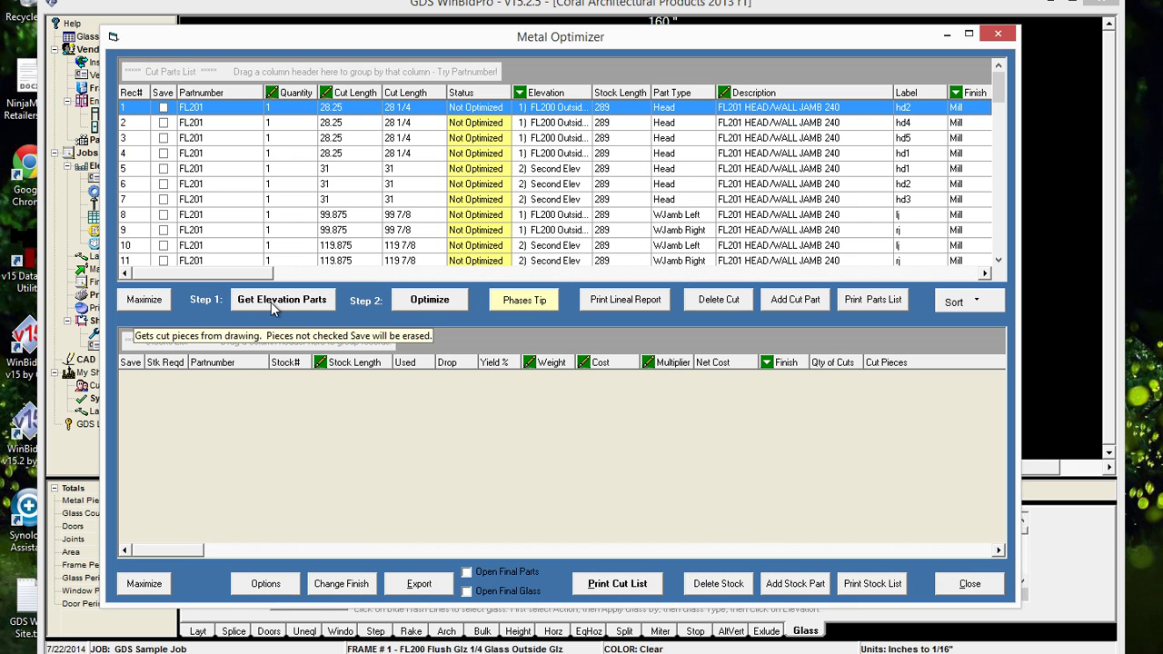
left_click(271, 301)
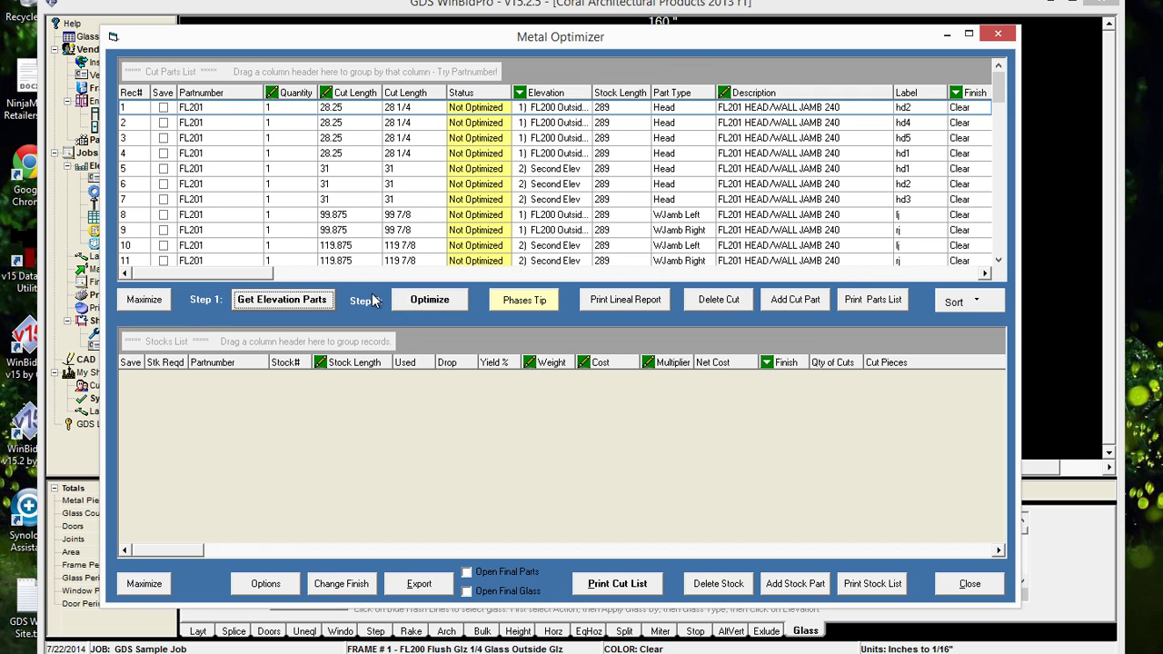
Examine the enlarged cut parts list sorted by part type, and close the optimizer
left_click(140, 301)
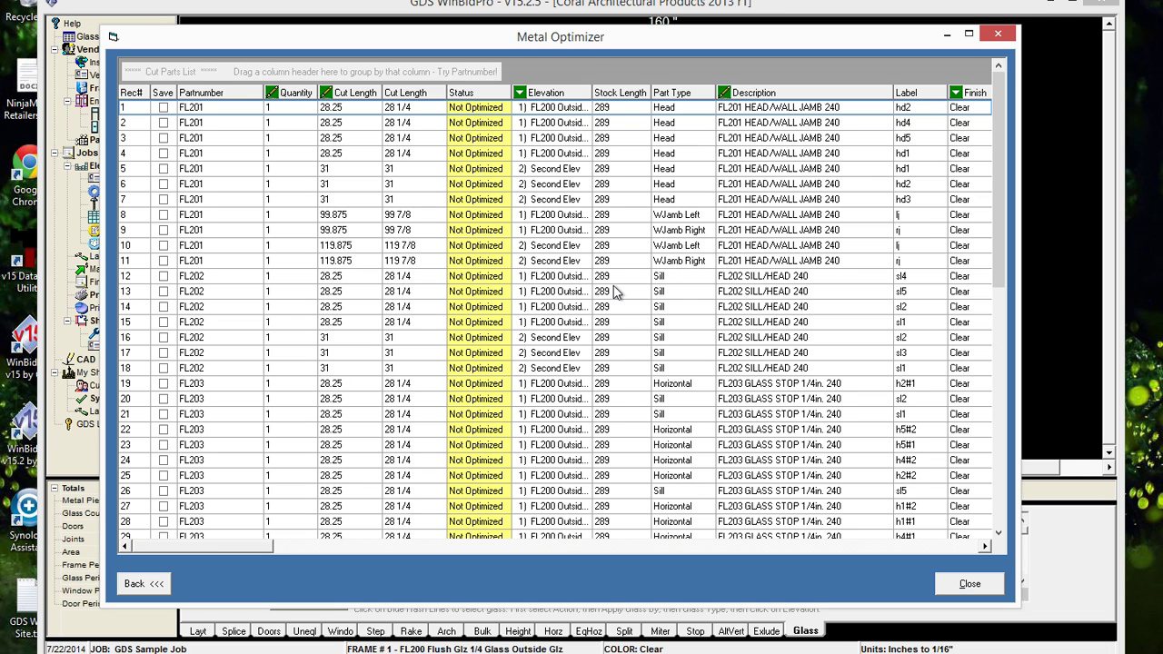
left_click(683, 95)
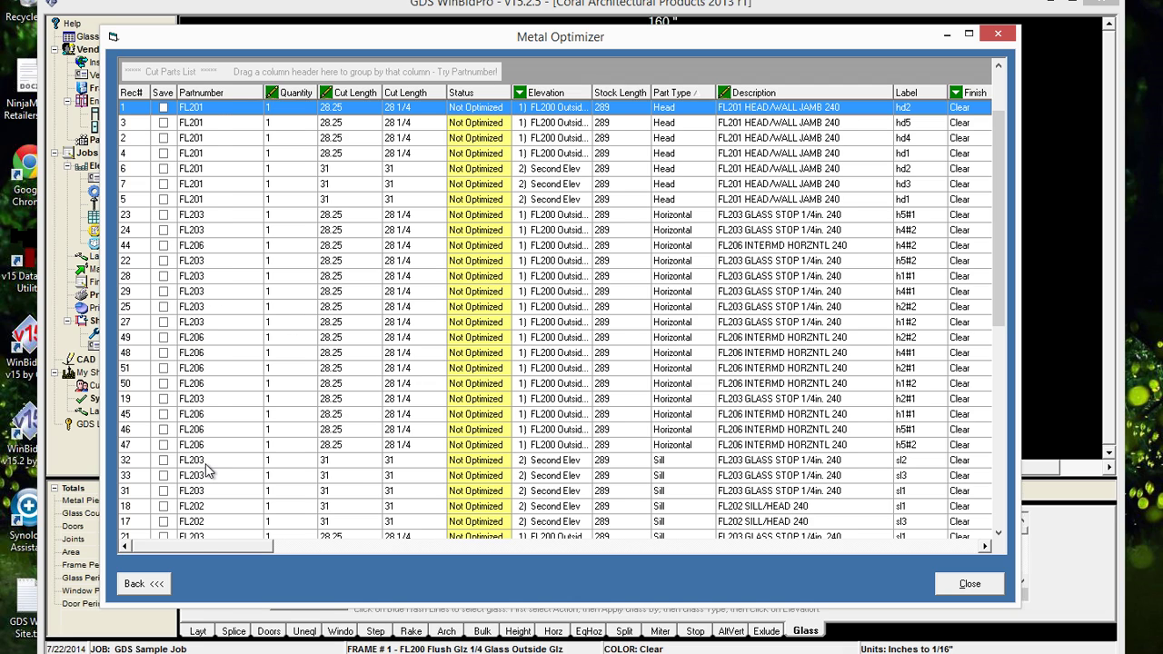
left_click(970, 585)
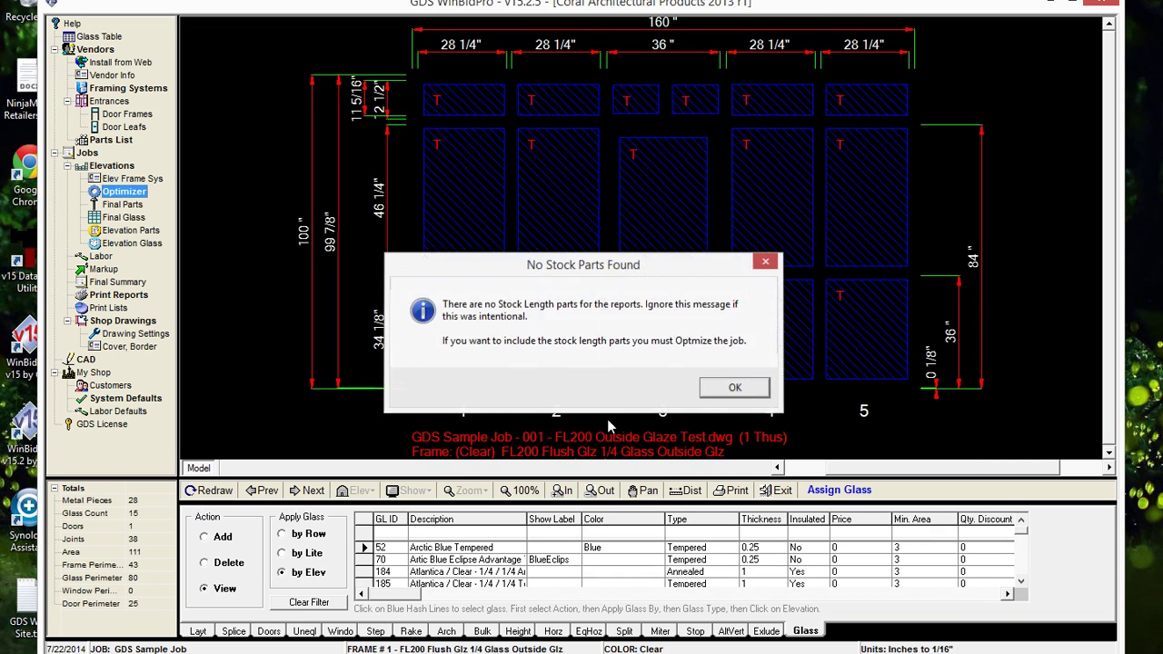
left_click(732, 390)
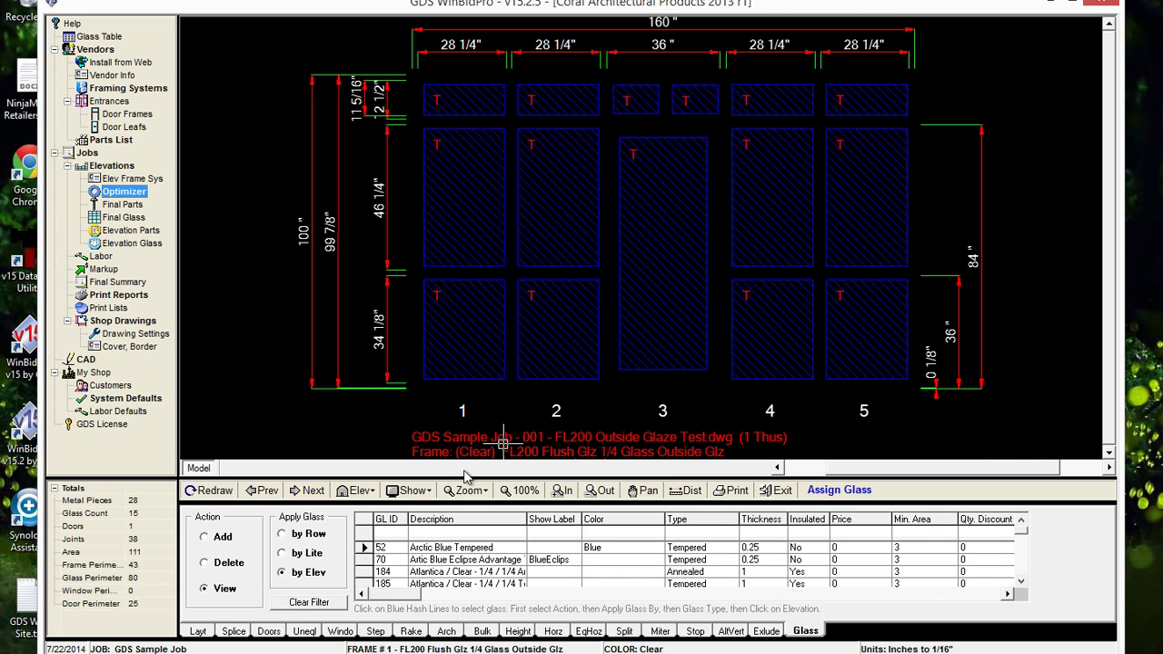
Examine the default labor rates and times of the Other frame type and leave them without saving
left_click(123, 415)
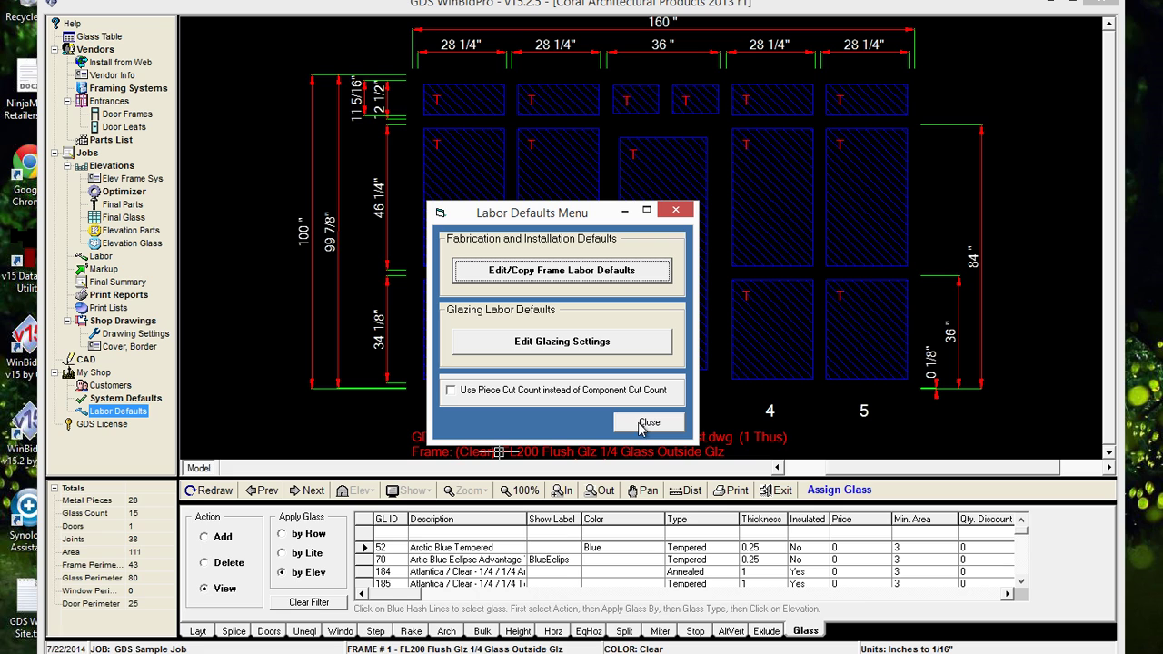
left_click(616, 272)
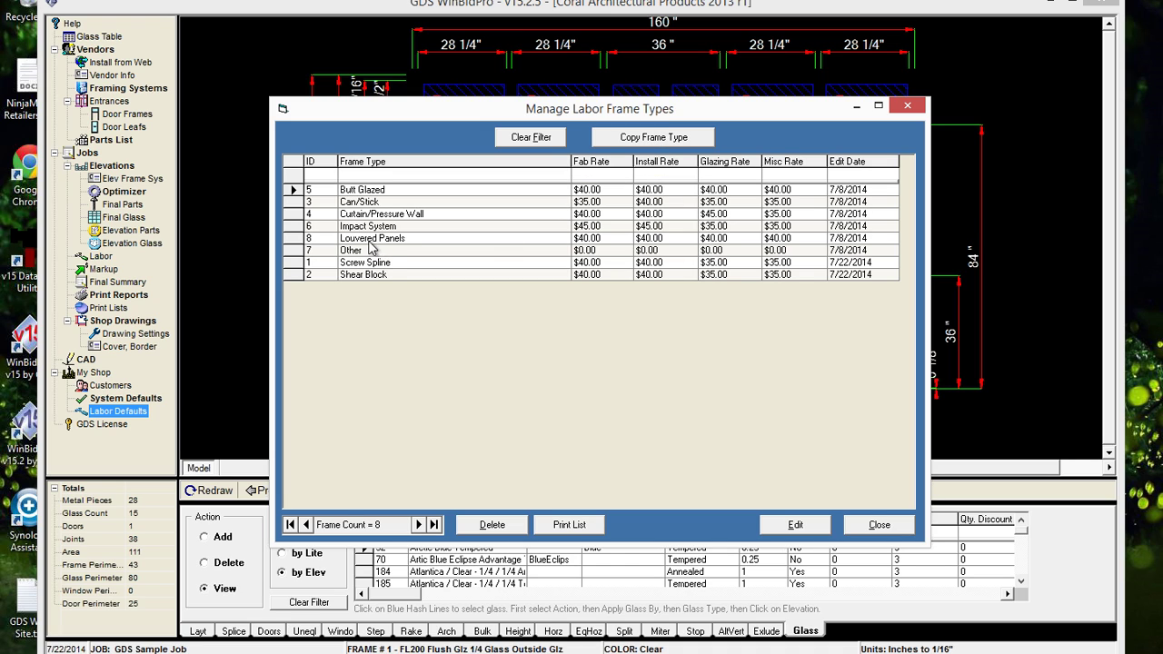
left_click(295, 252)
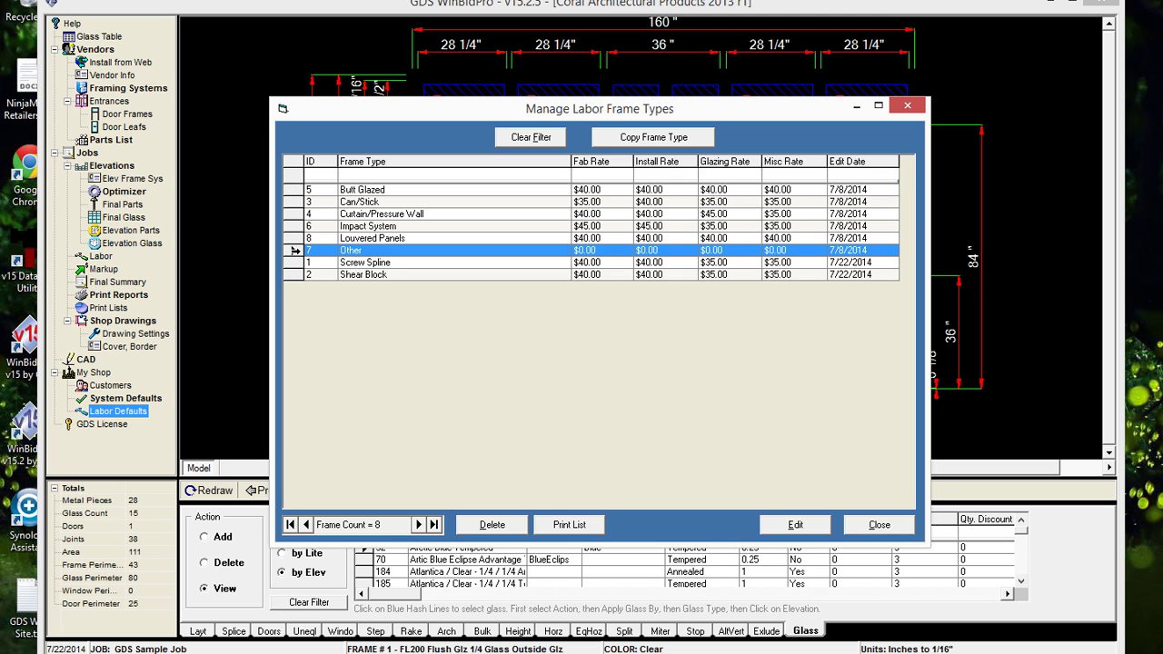
left_click(794, 528)
left_click(795, 527)
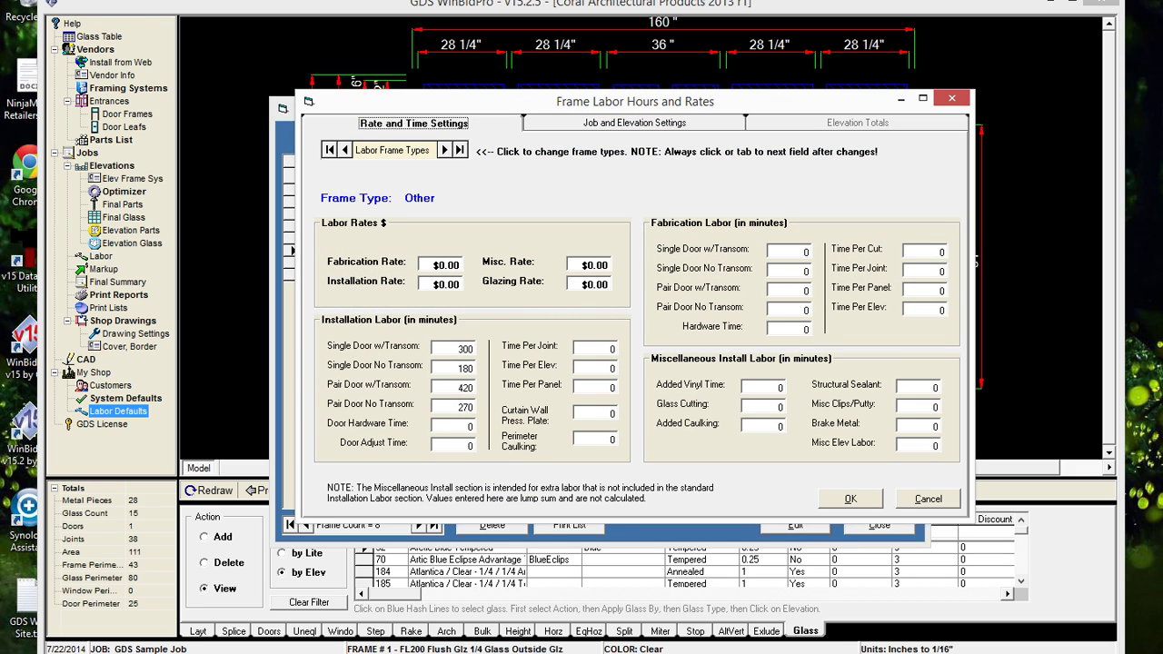
key("Tab")
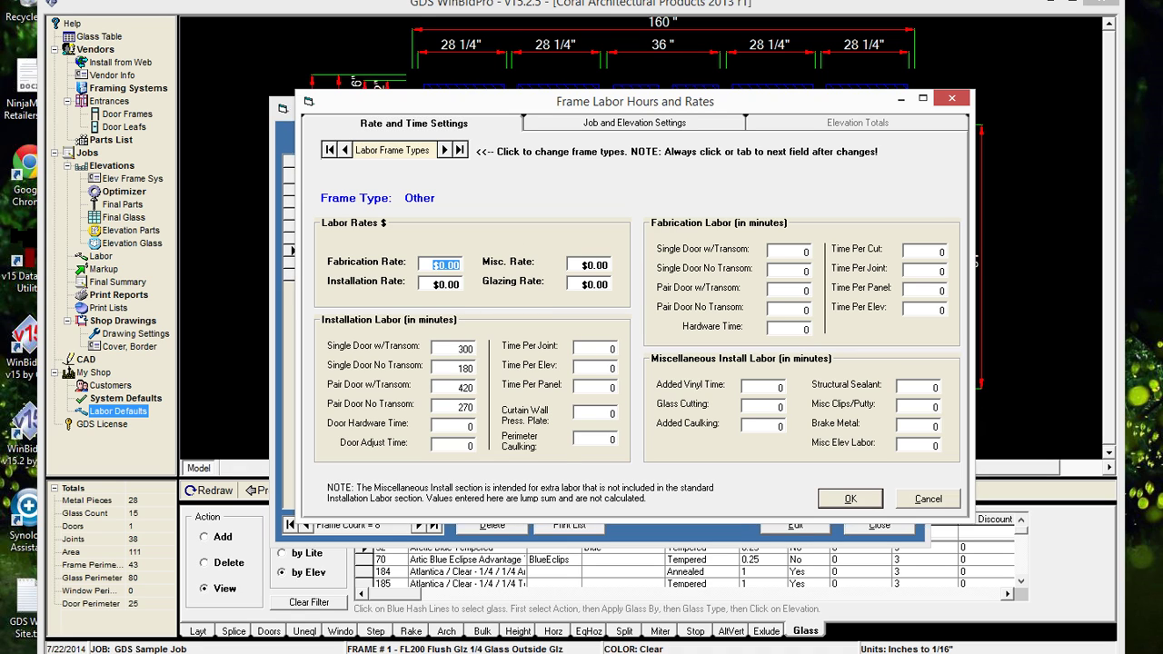
left_click(927, 499)
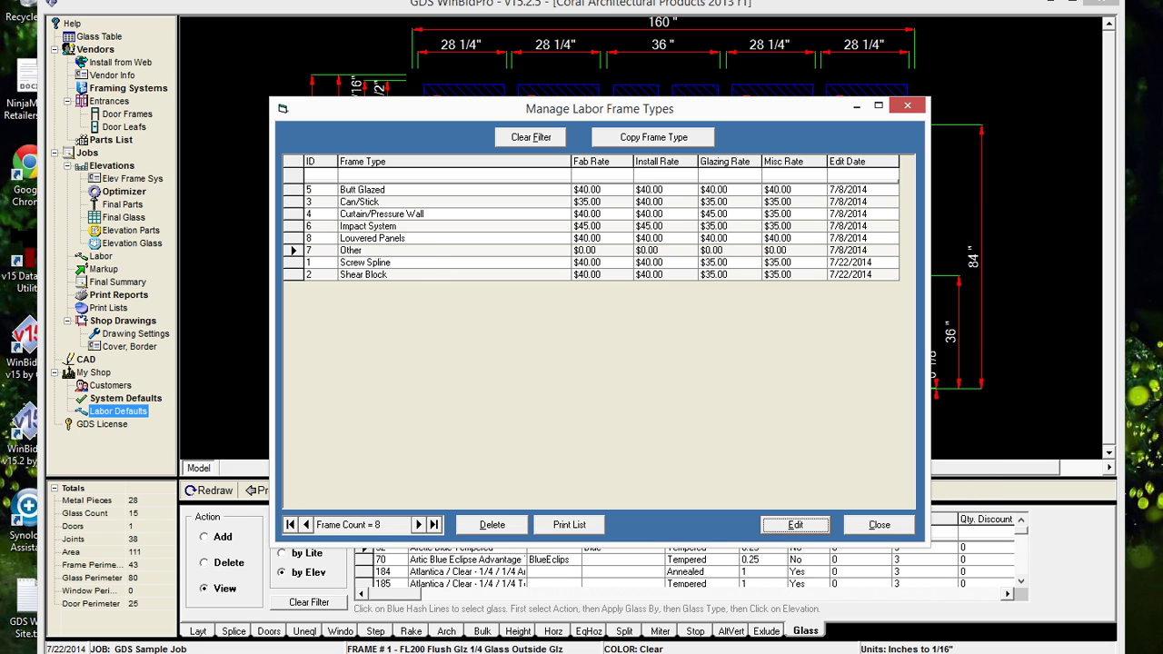
Rename the Other frame type in the labor frame types list as "Other Frame"
left_click(368, 251)
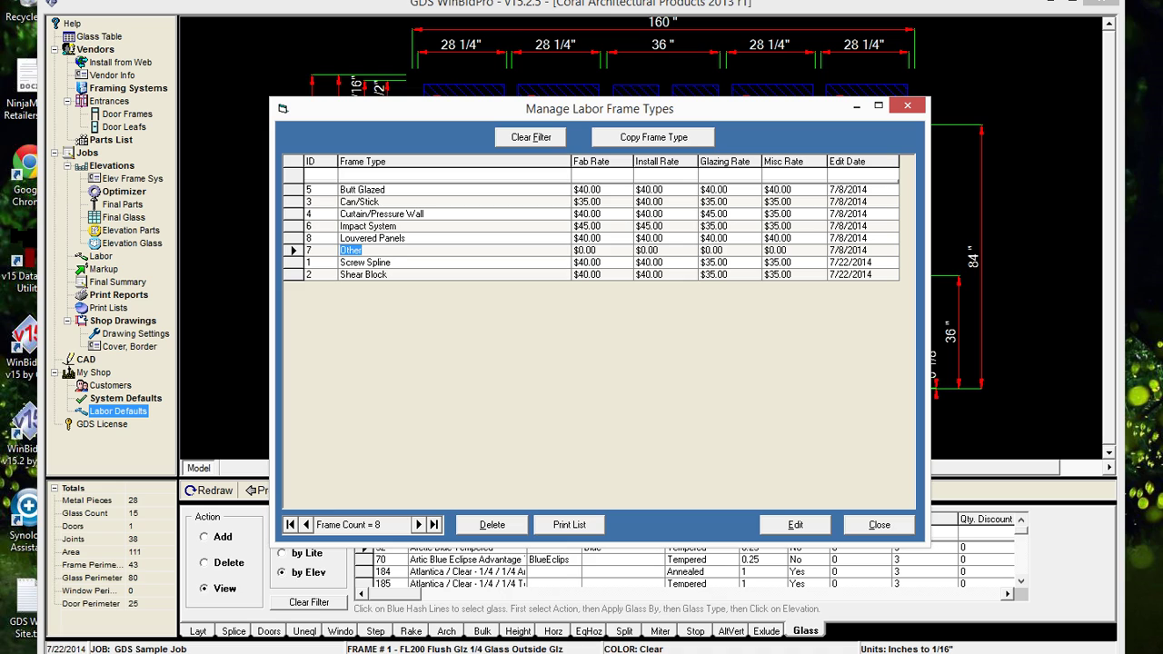
key("Tab")
type("F")
key("BackSpace")
type("0")
left_click(384, 252)
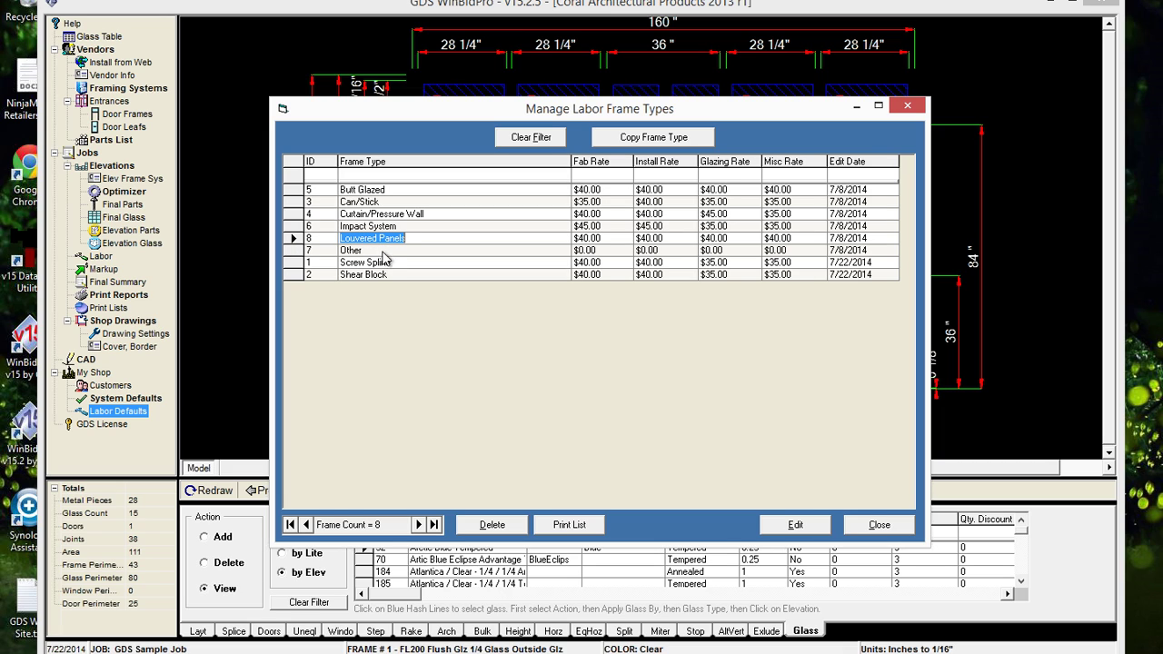
type("Frame")
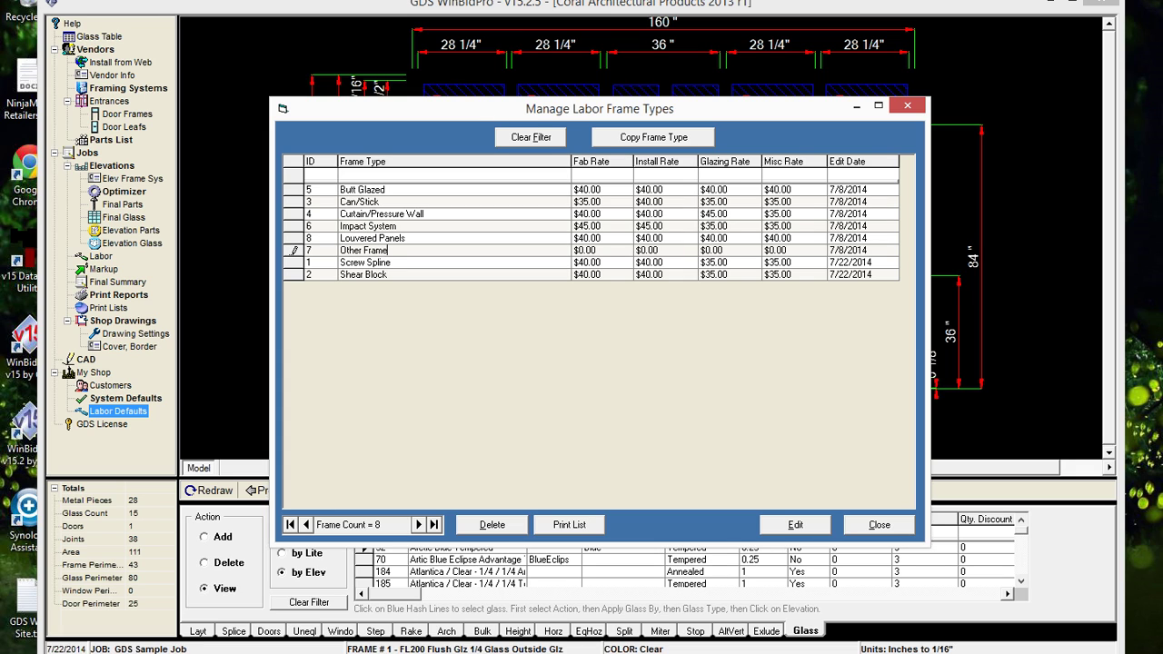
key("Up")
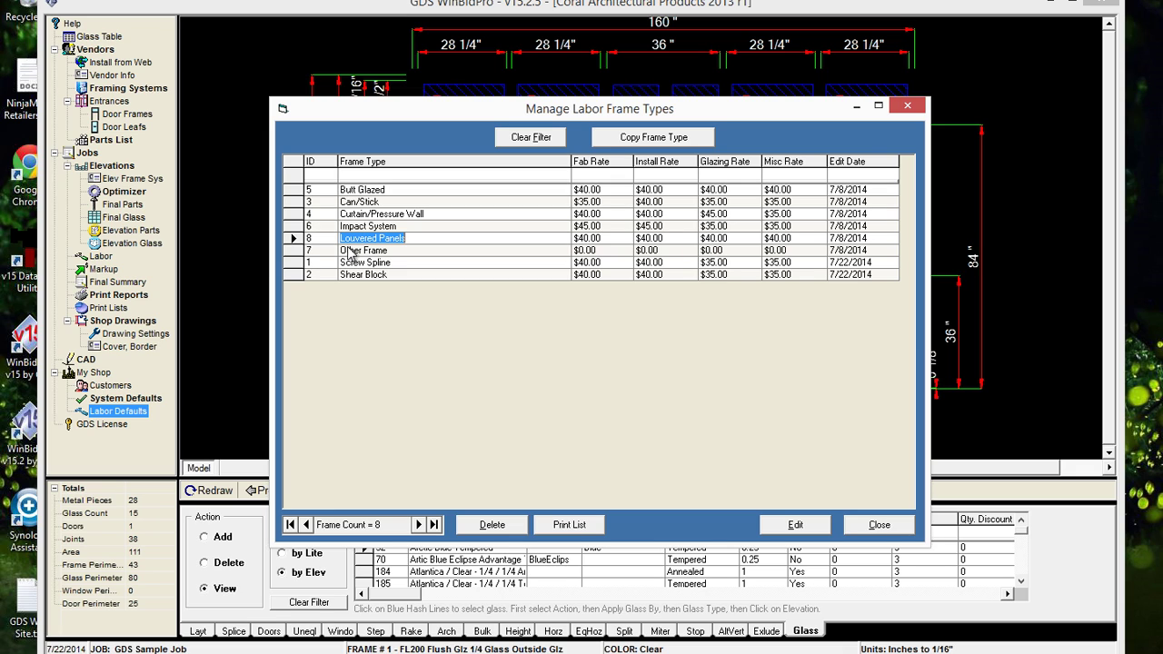
left_click(353, 253)
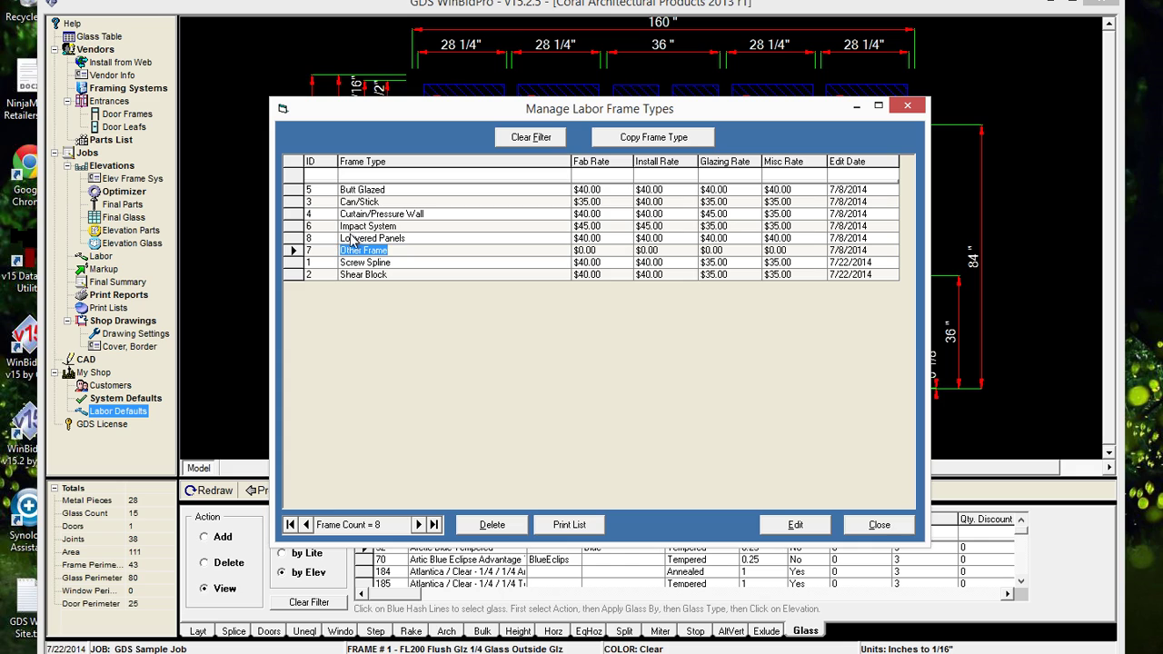
key("Up")
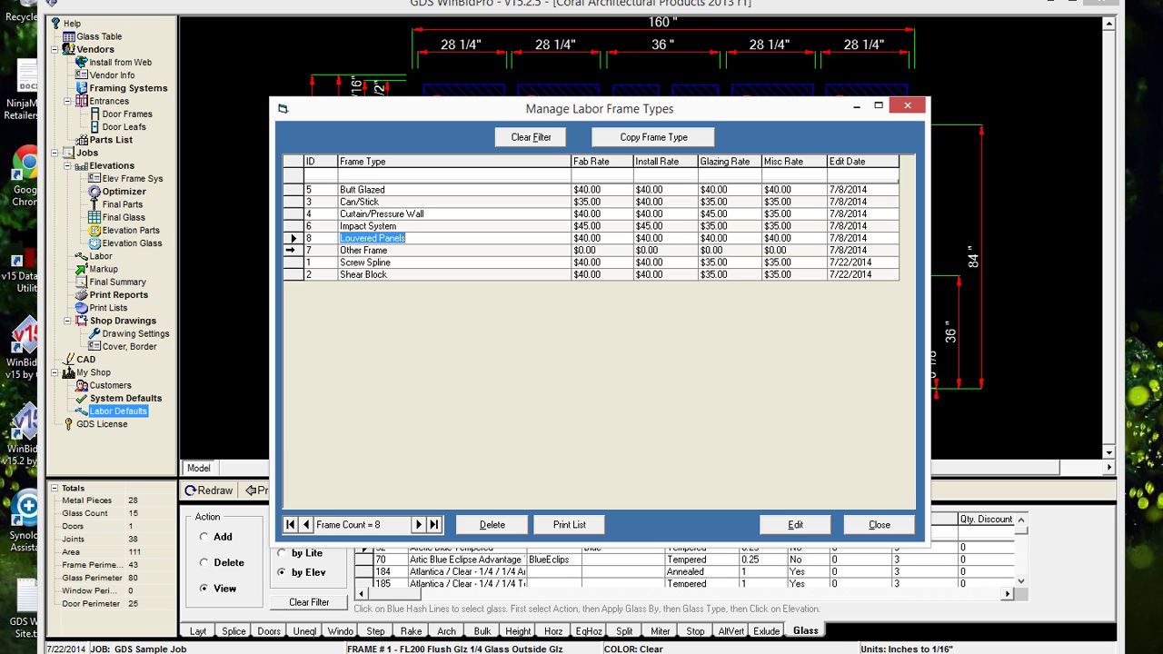
Enter labor rates for the Other Frame type: fabrication $45, installation $50, miscellaneous $45 and glazing $45
left_click(290, 249)
double_click(291, 249)
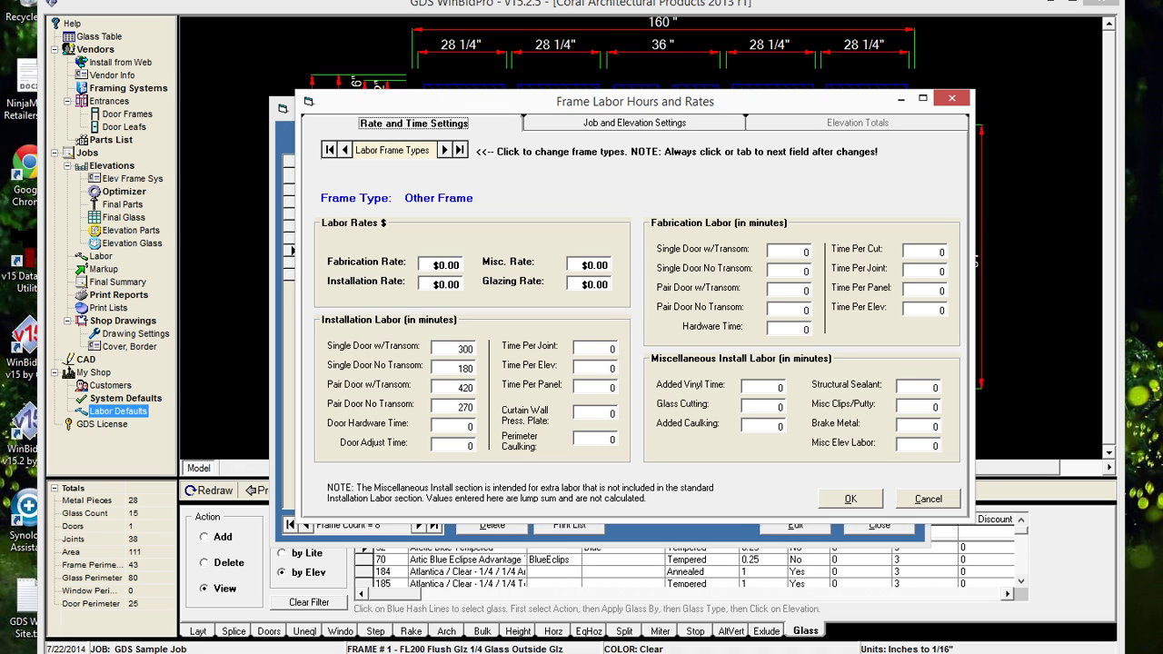
key("Tab")
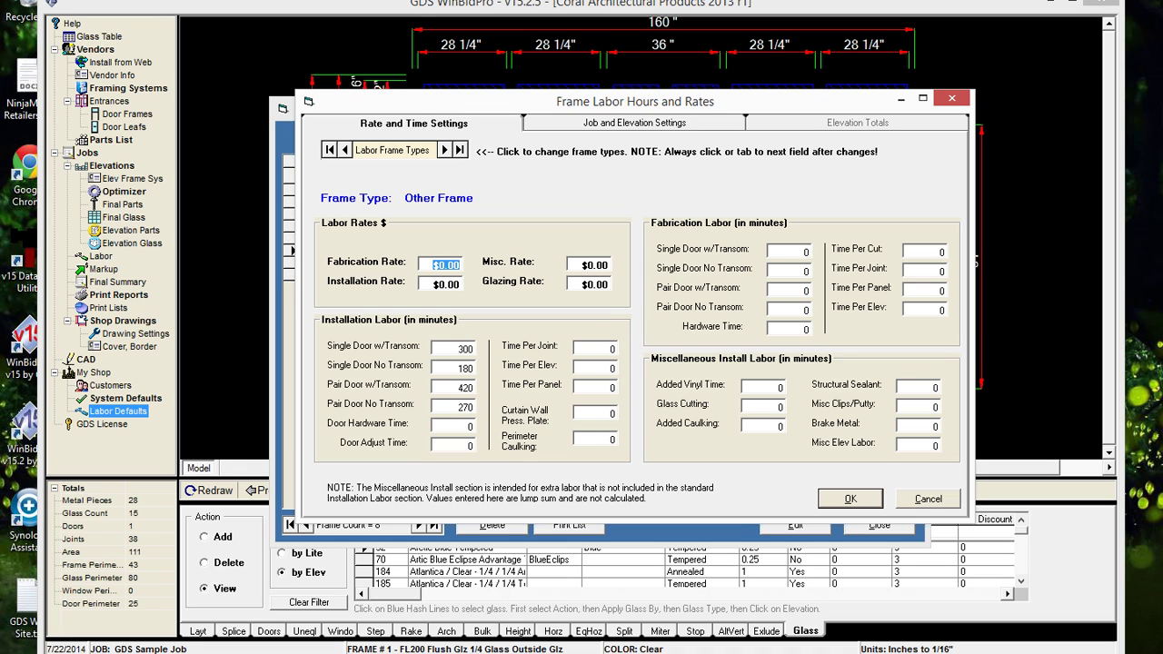
type("45")
key("Tab")
type("50")
key("Tab")
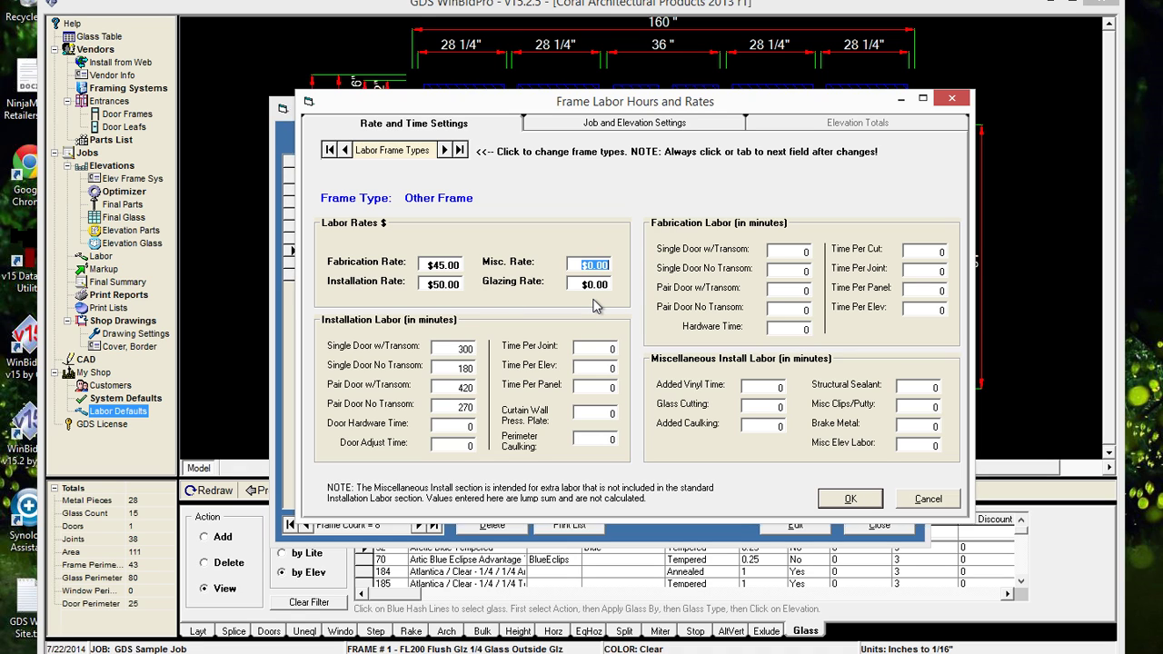
type("45")
key("Tab")
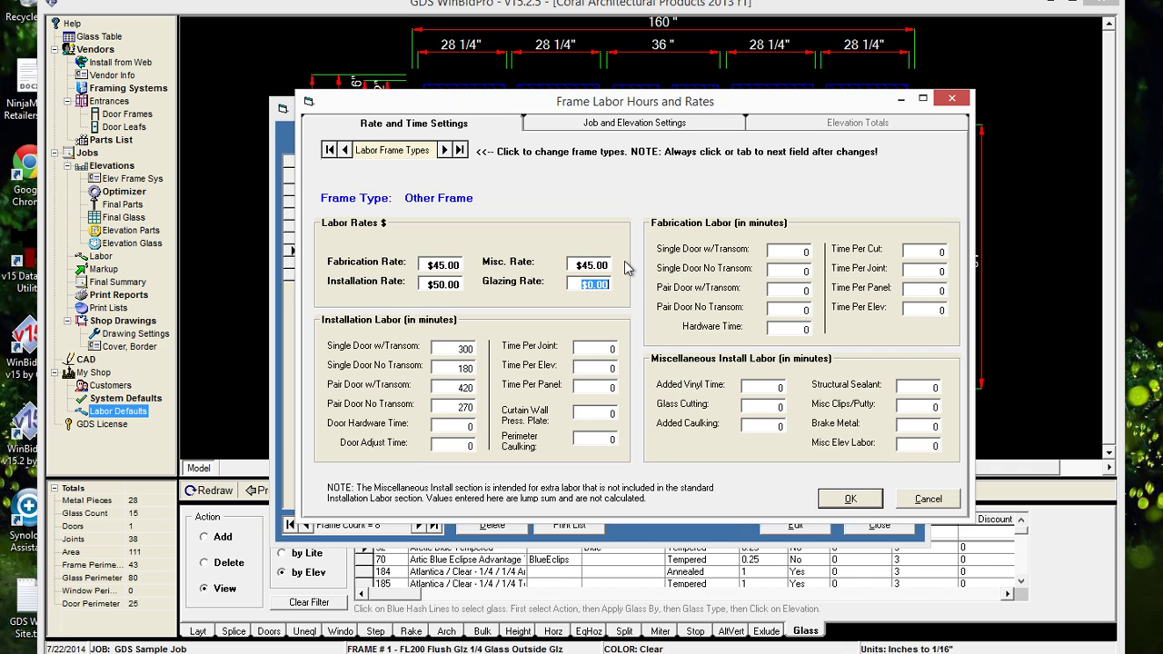
type("45")
key("Tab")
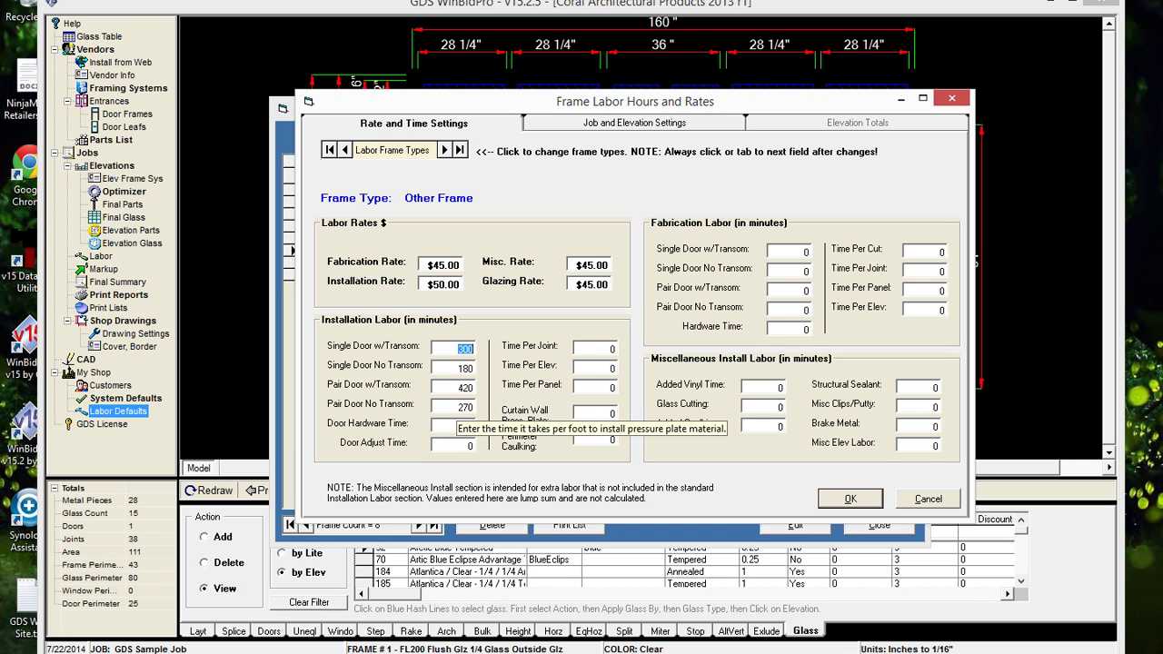
Examine the curtain wall pressure plate and perimeter caulking times, cancel the rate settings and close the labor defaults
left_click(592, 414)
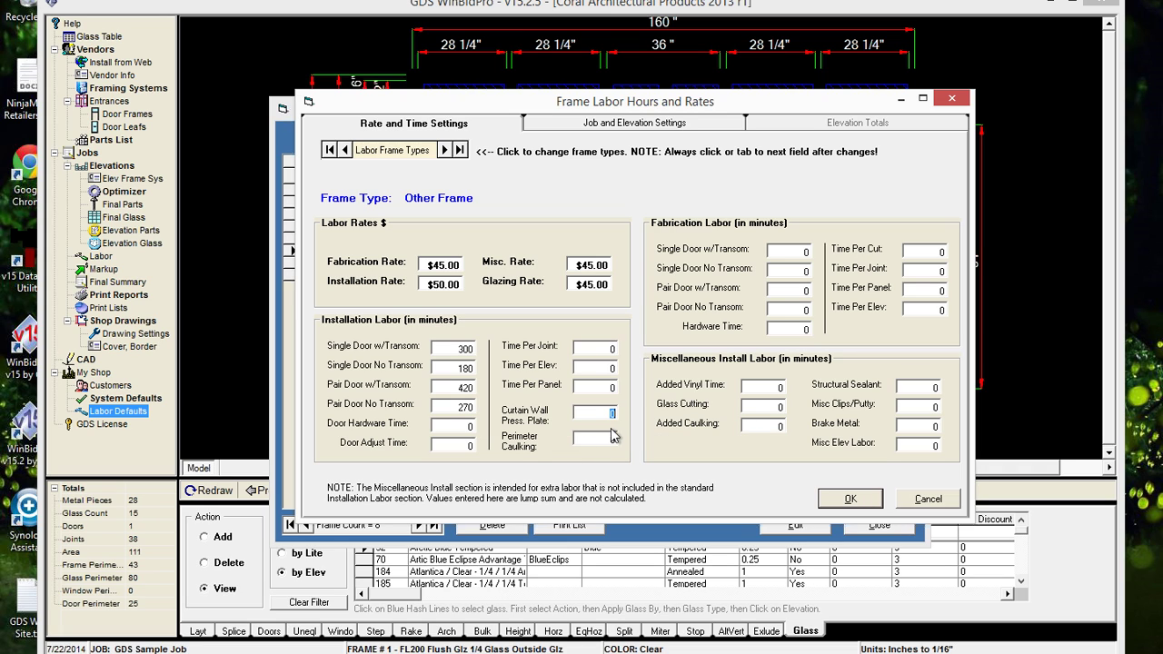
key("Tab")
key("Left")
left_click(931, 502)
left_click(877, 526)
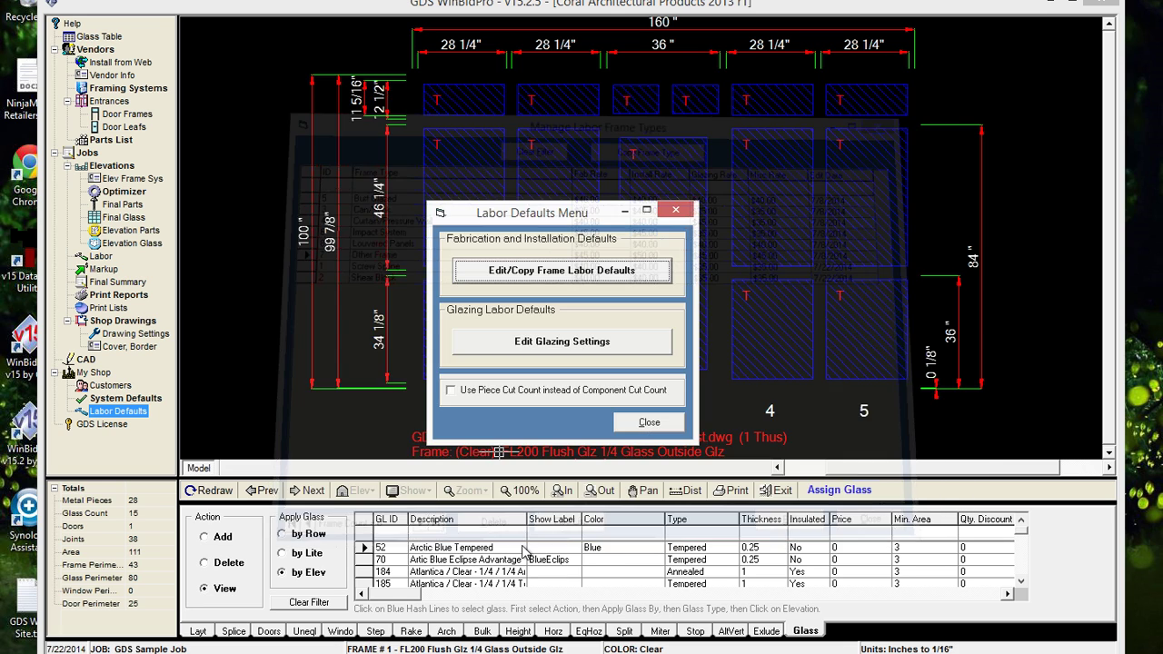
left_click(648, 423)
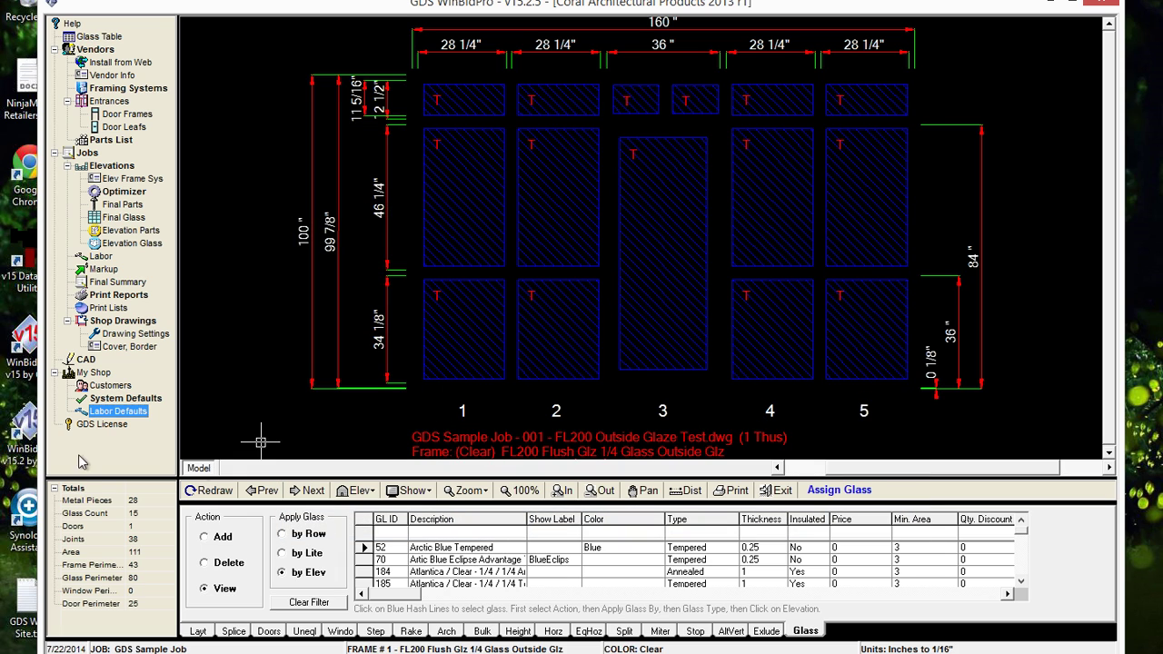
Set the fabrication times of FL200 Outside Glaze Test to 30 for single door with transom and 30 for hardware, and check the elevation totals
left_click(101, 256)
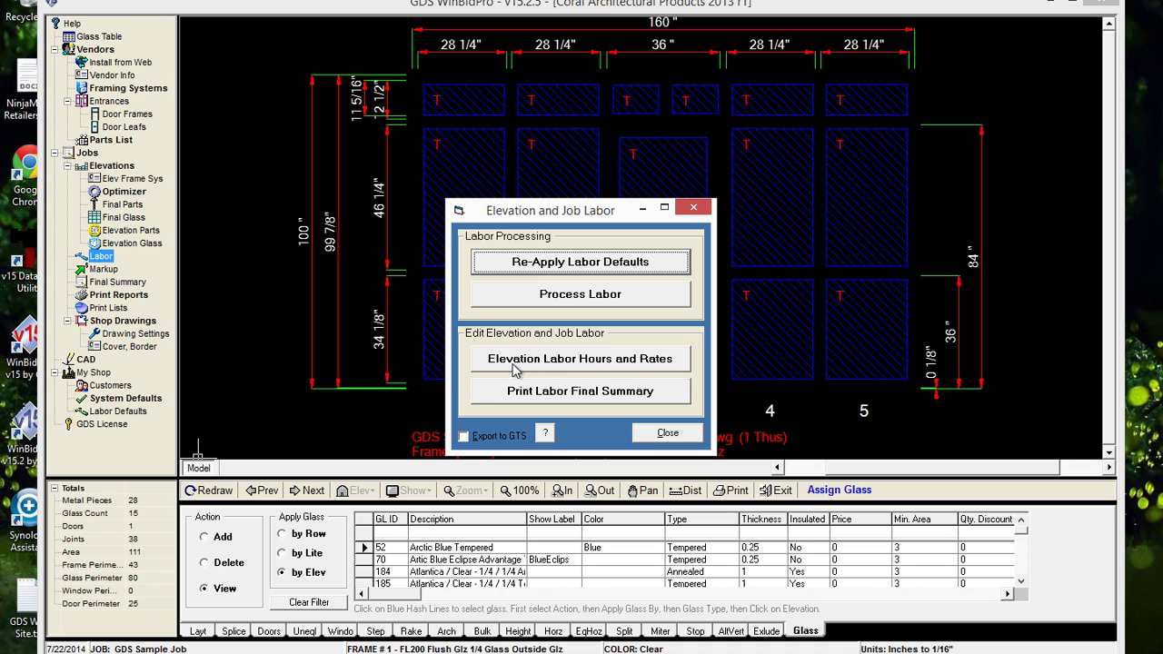
left_click(571, 365)
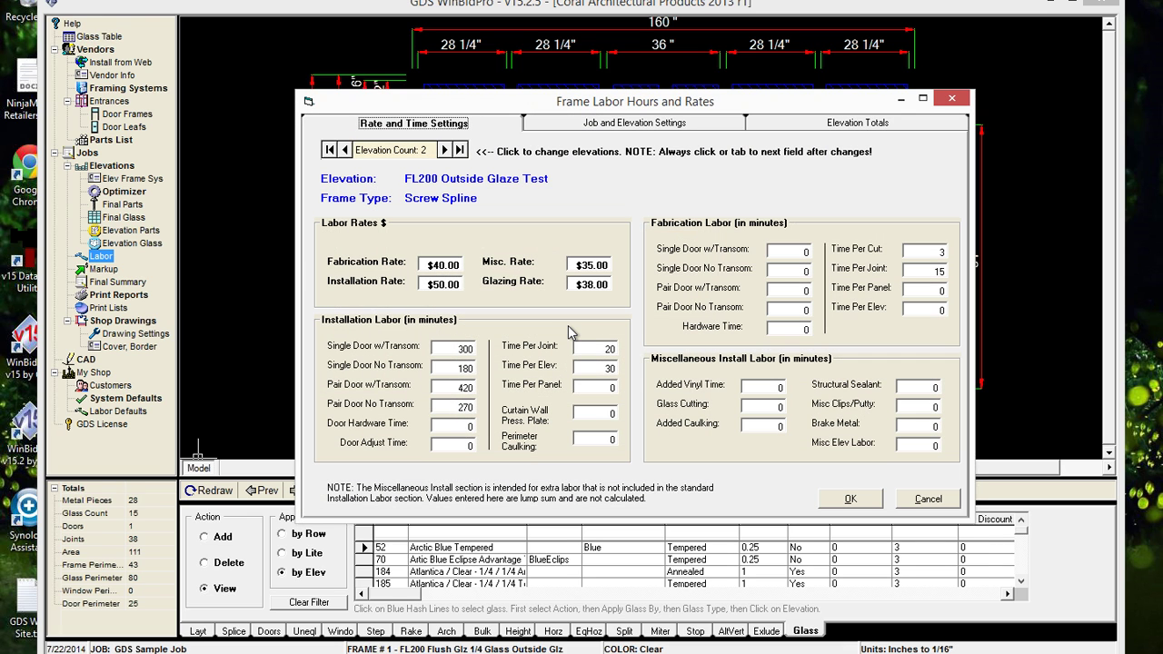
left_click_drag(629, 103, 678, 135)
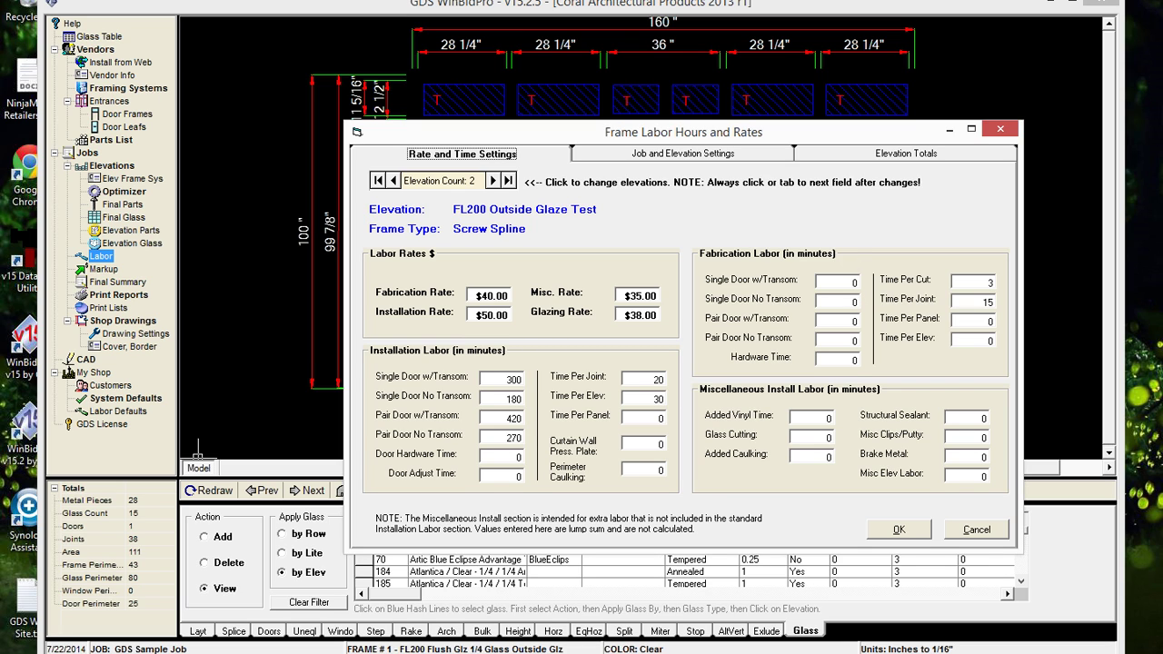
left_click(836, 301)
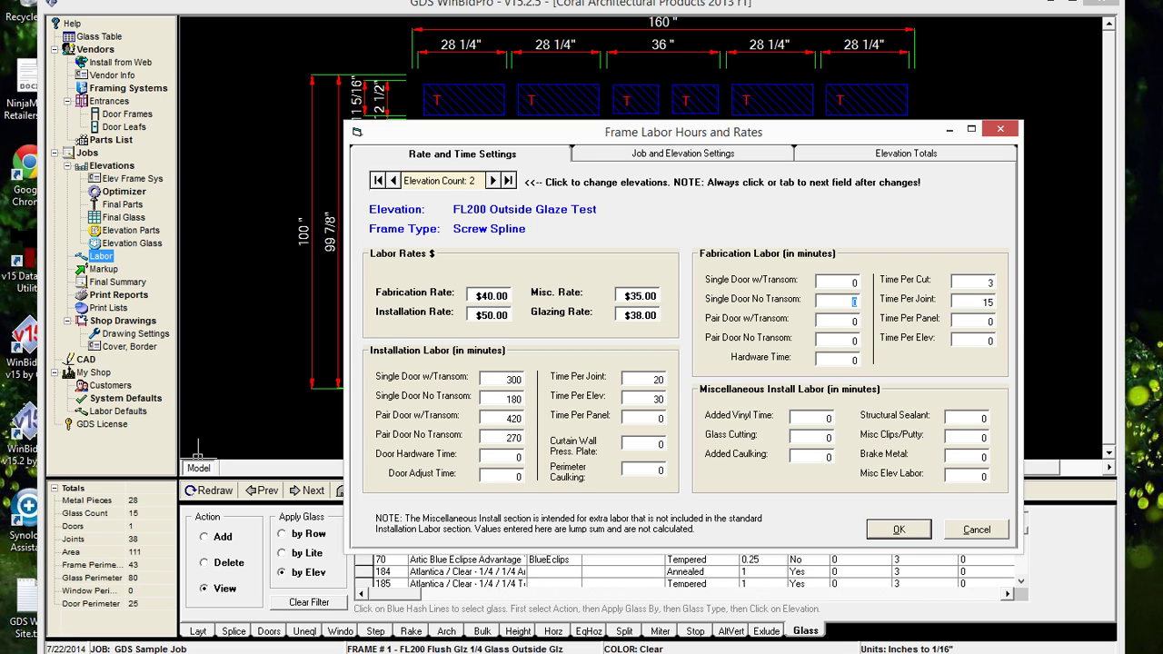
key("shift+Tab")
type("0")
left_click(934, 152)
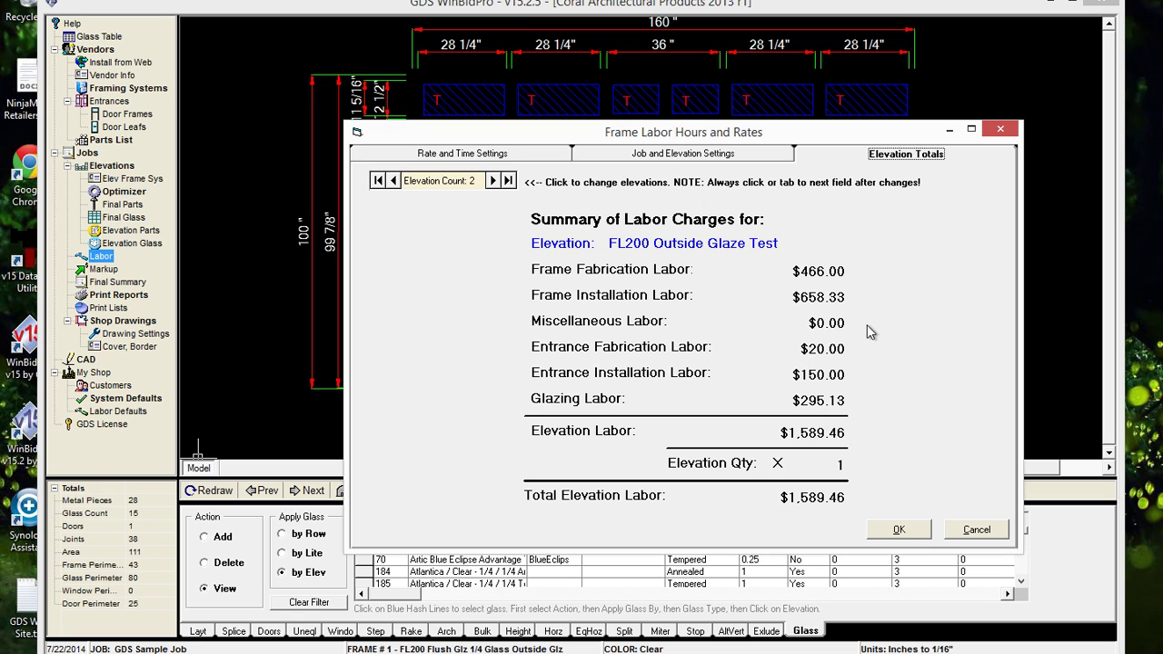
Compare the door and hardware fabrication times with the elevation's labor charge summary
left_click(463, 154)
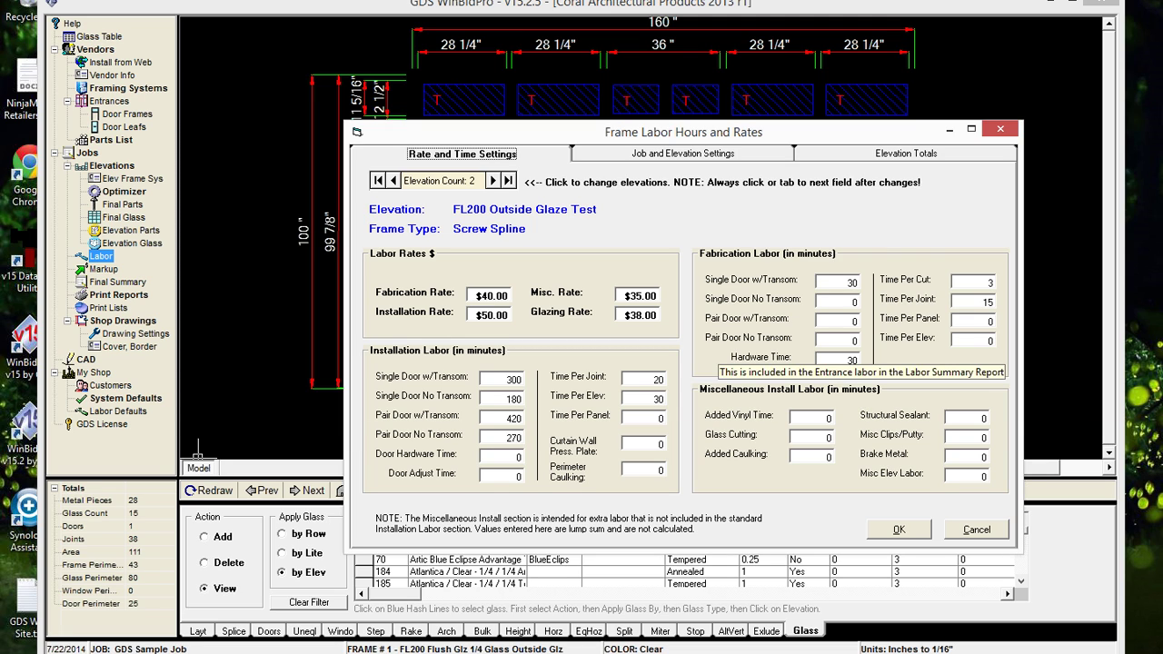
left_click(850, 360)
left_click(854, 321)
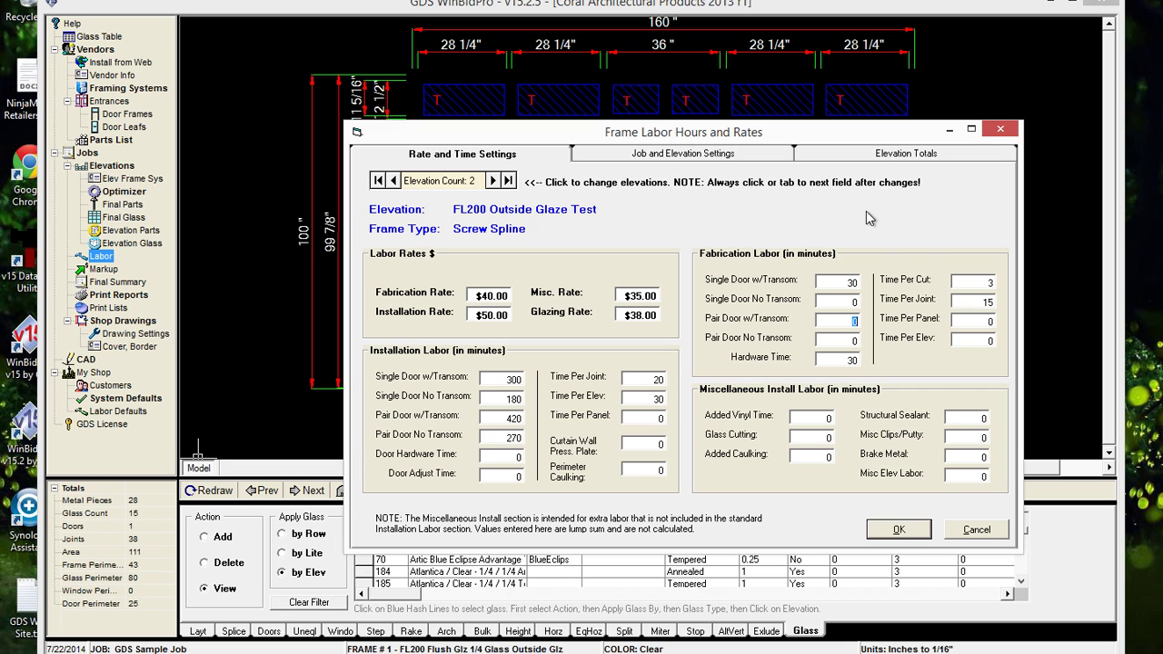
left_click(877, 156)
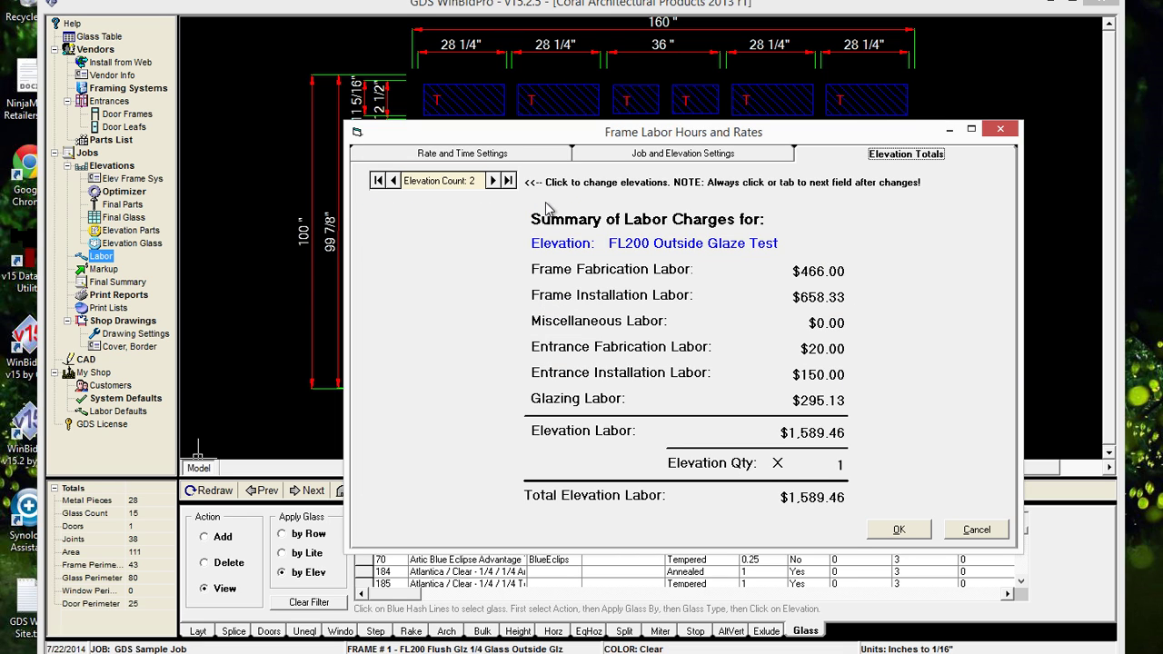
left_click(523, 155)
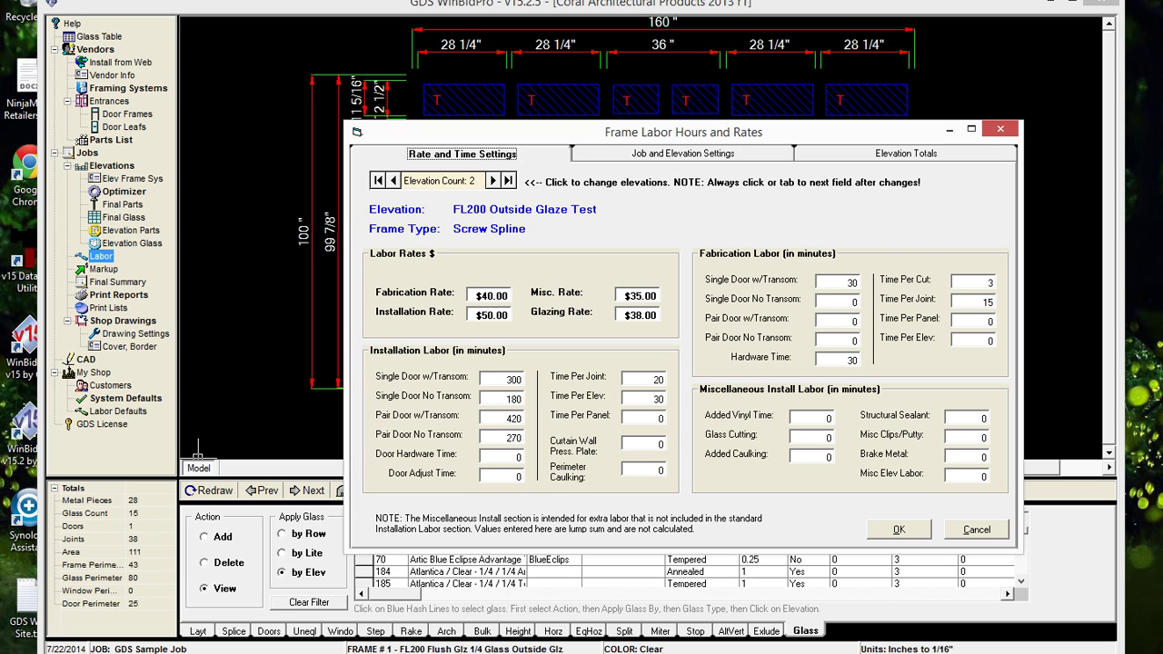
Set the fabrication hardware time to 60 and the single door with transom time to 0, and check the elevation totals
left_click(837, 360)
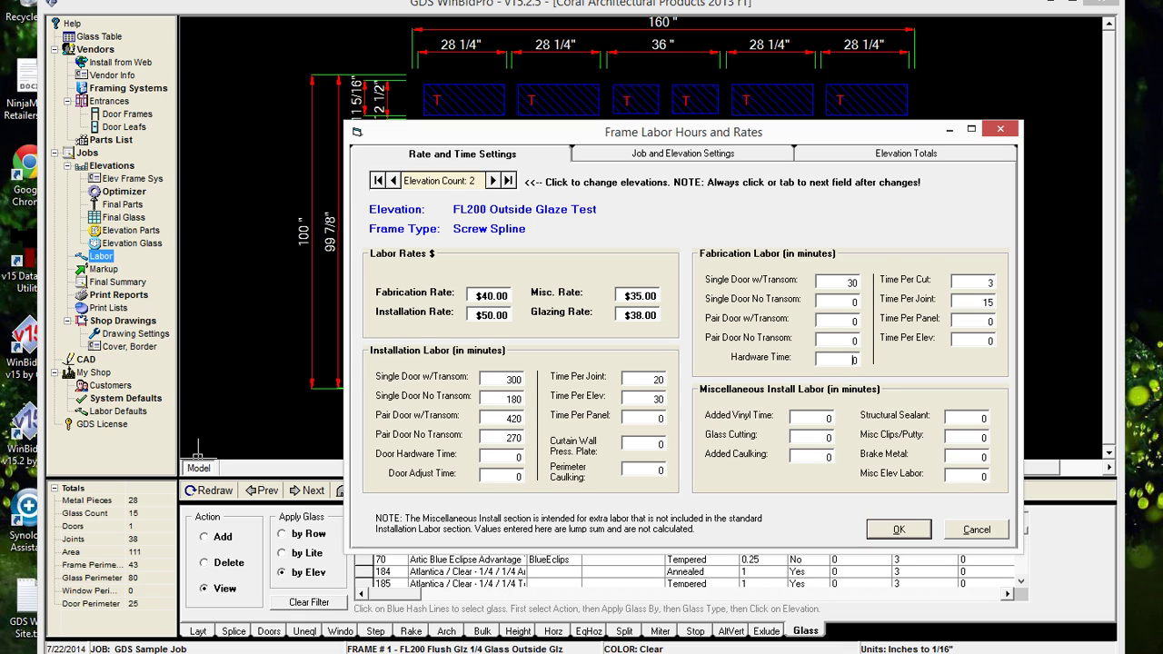
left_click(851, 282)
left_click(828, 155)
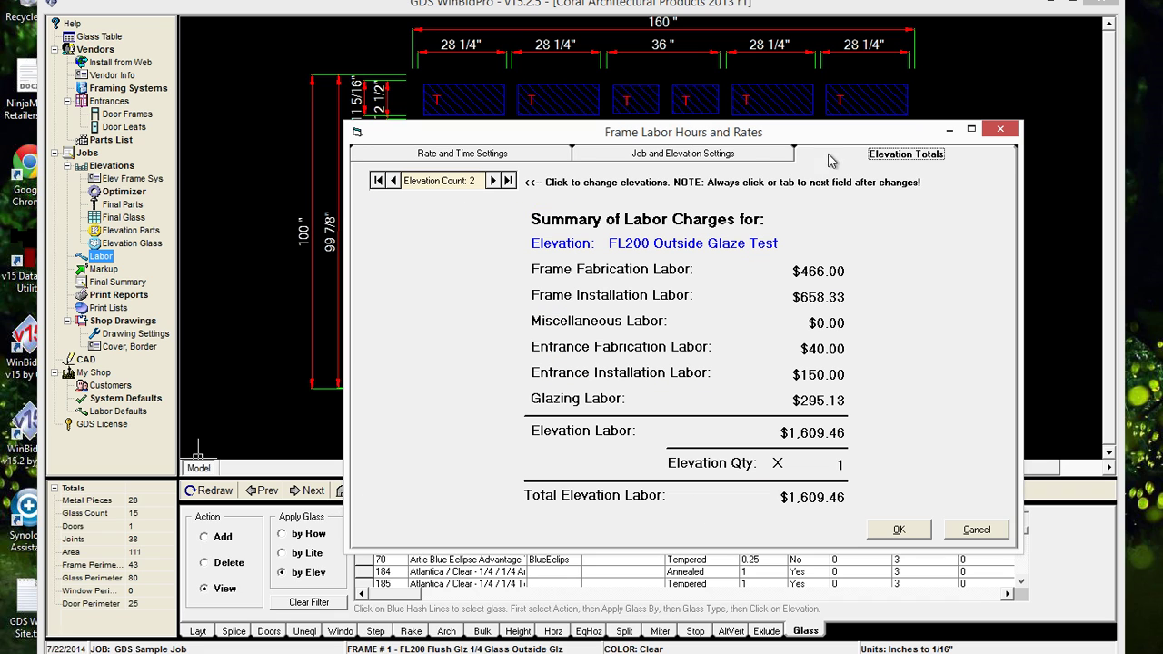
Set the single door with transom fabrication time to 60 minutes and check the elevation totals
left_click(516, 155)
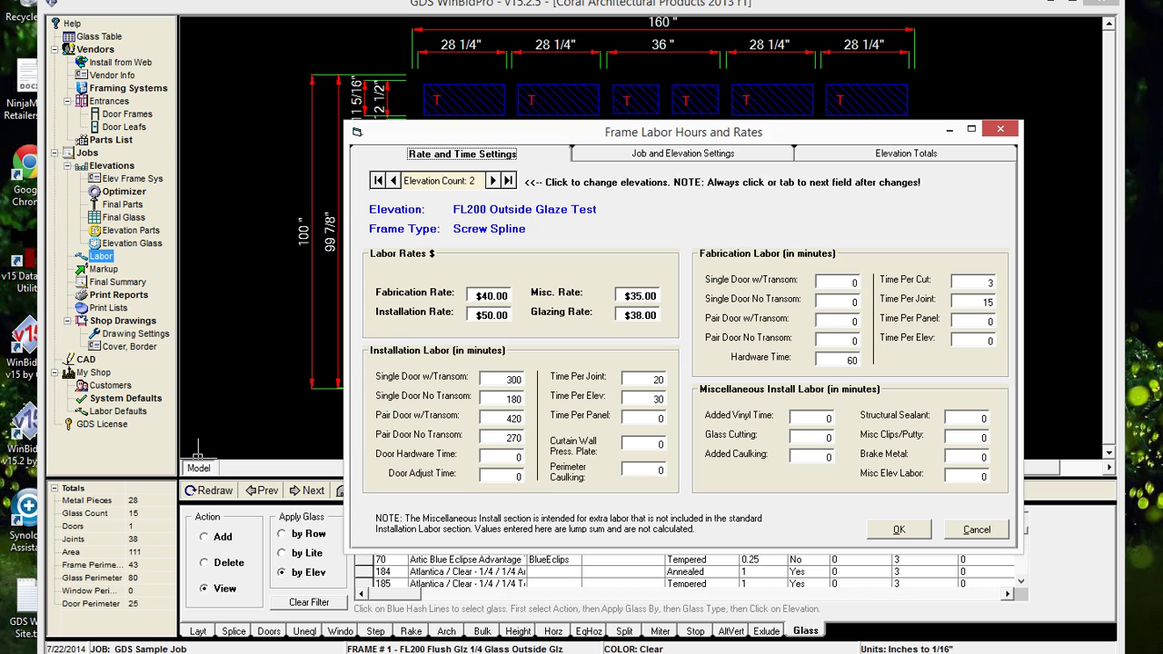
key("Tab")
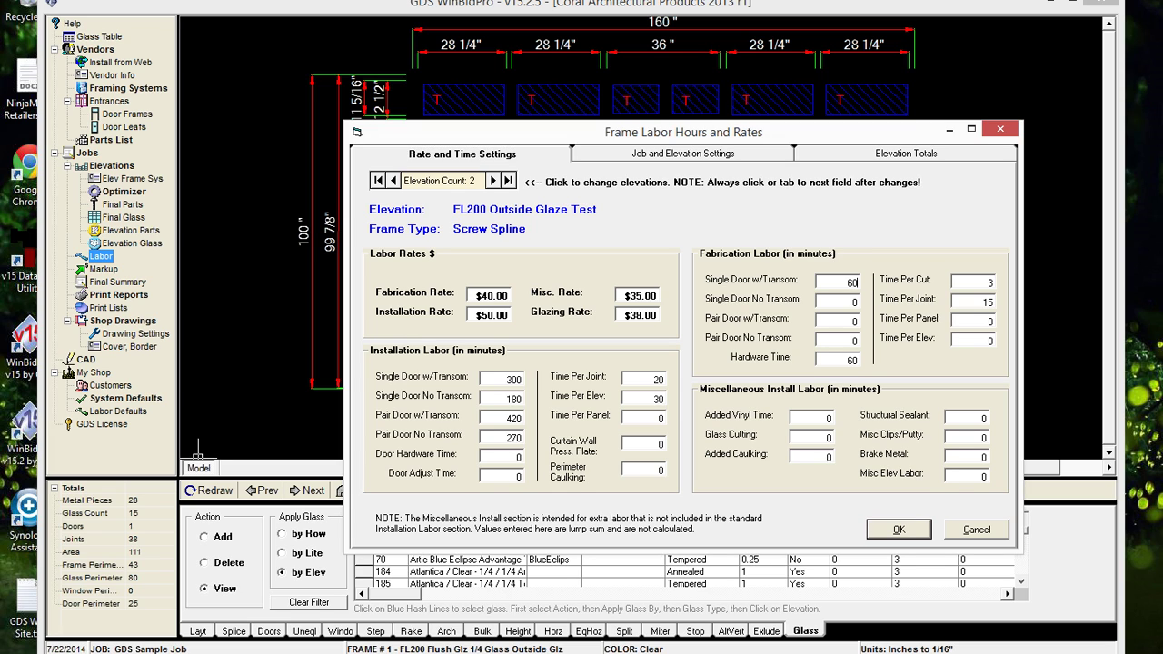
left_click(850, 156)
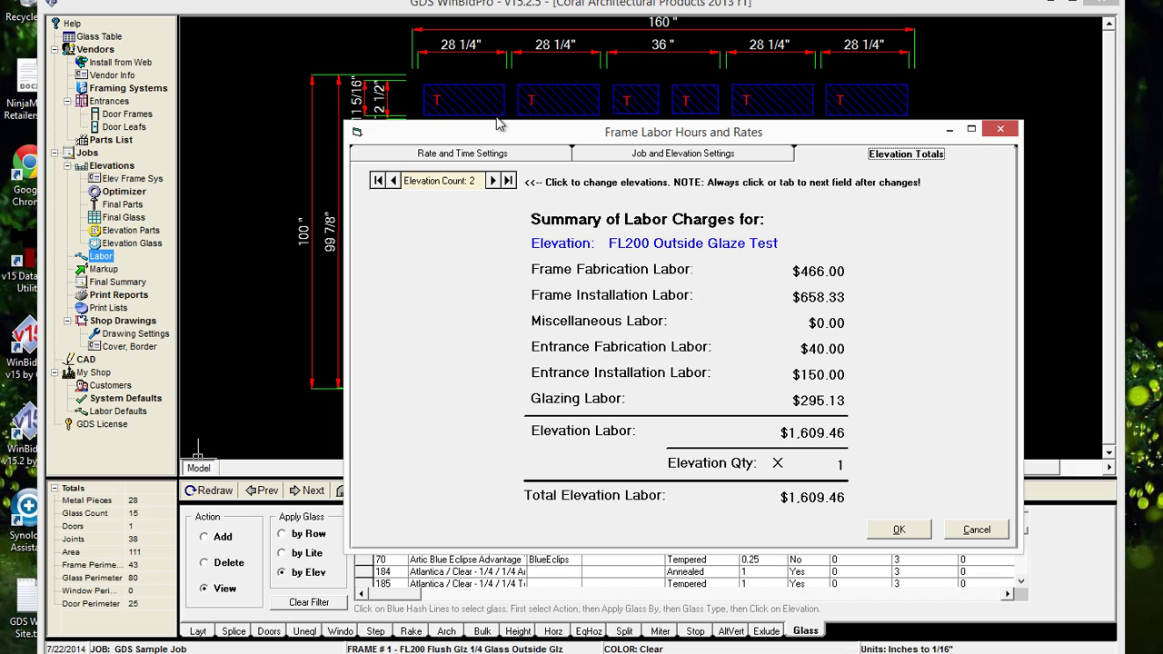
left_click(488, 157)
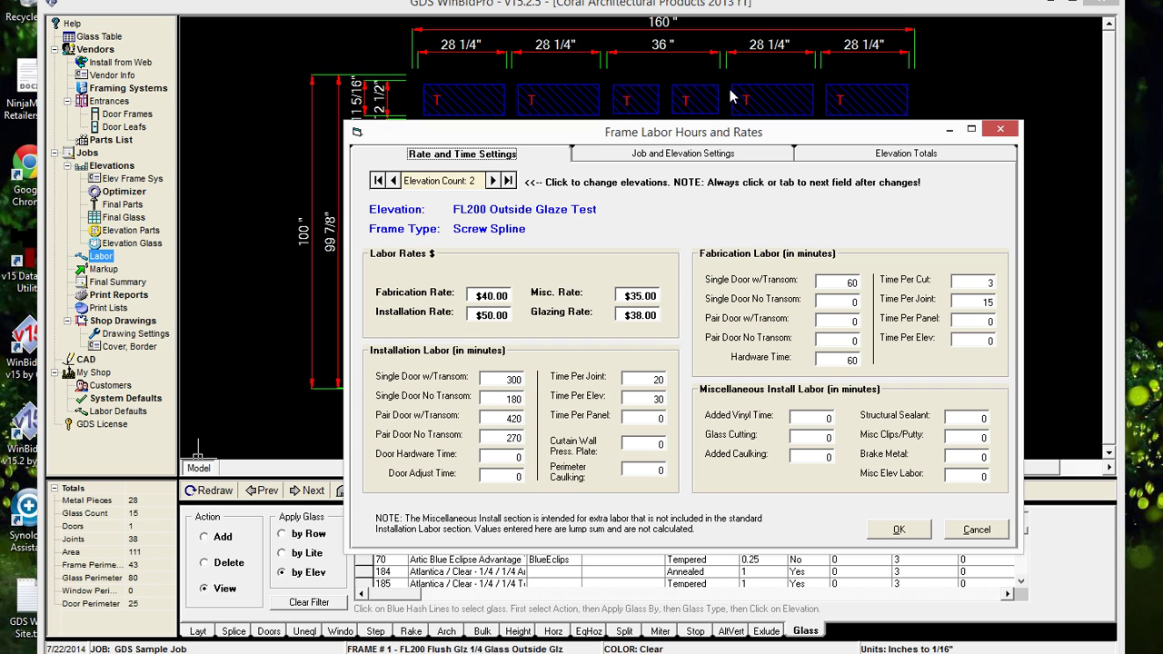
Save and close the elevation labor settings, and switch the elevation to its frame layout view
left_click(899, 529)
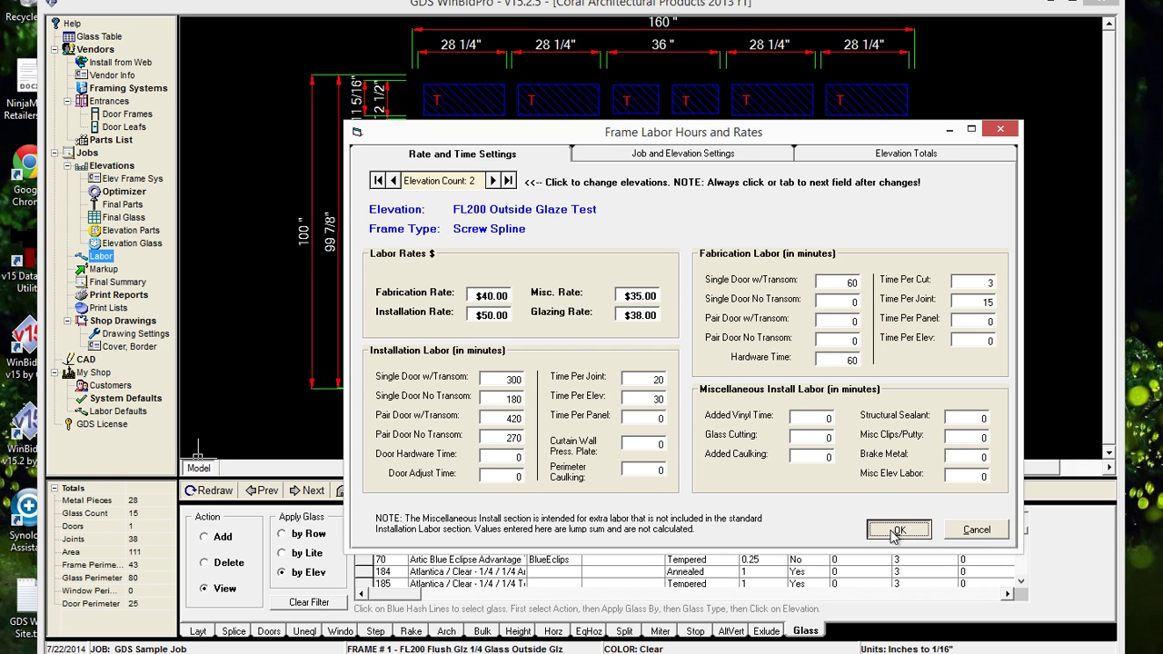
left_click(665, 433)
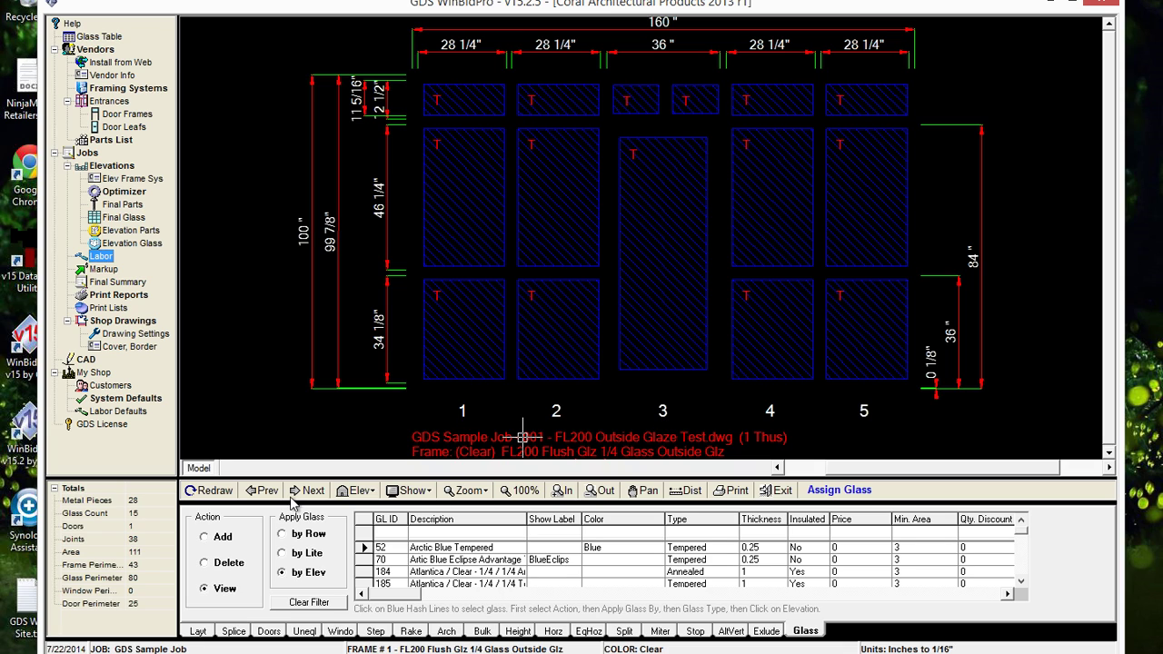
left_click(194, 632)
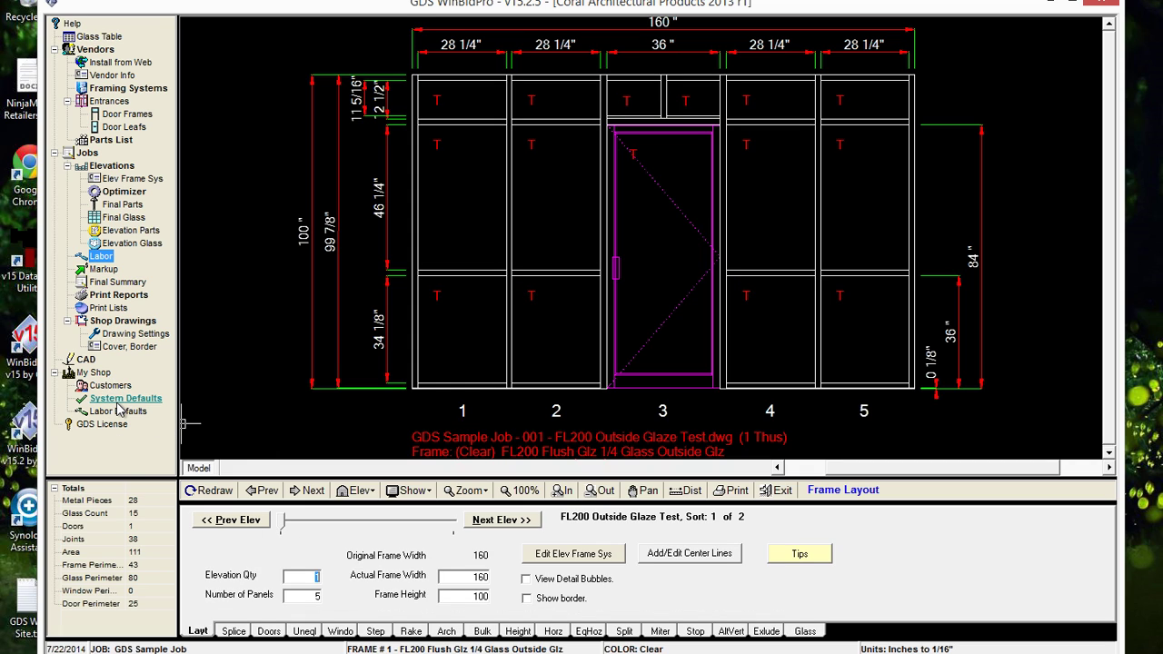
Reopen the elevation labor hours and rates, set the fabrication hardware time to 0, and check the elevation totals
left_click(102, 259)
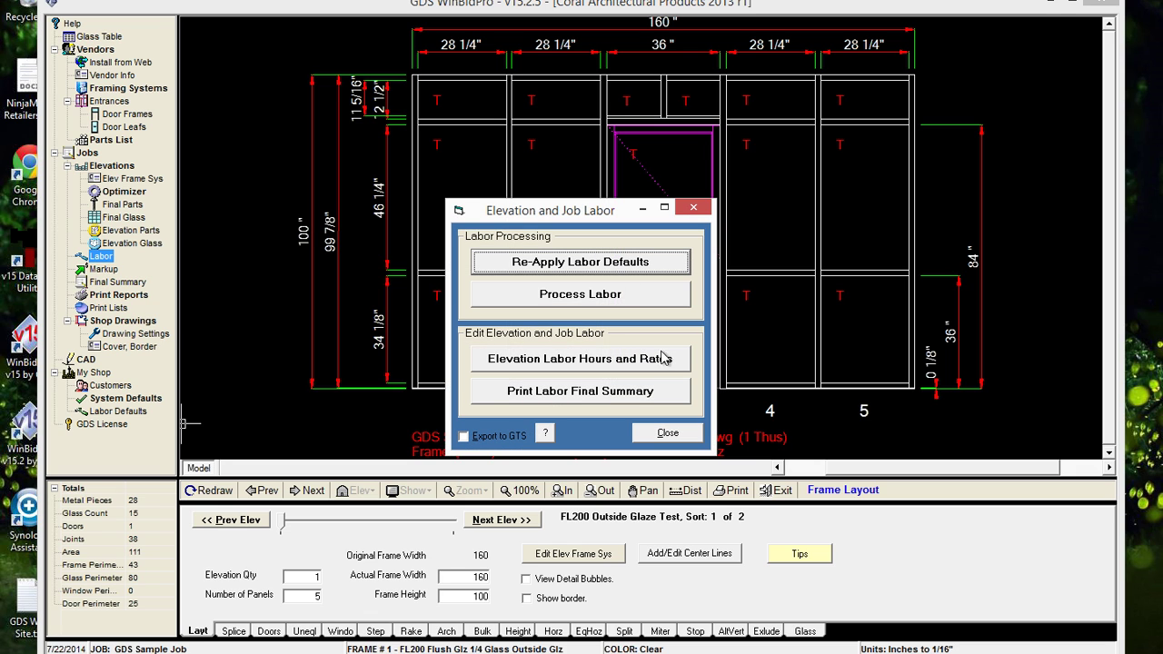
left_click(654, 365)
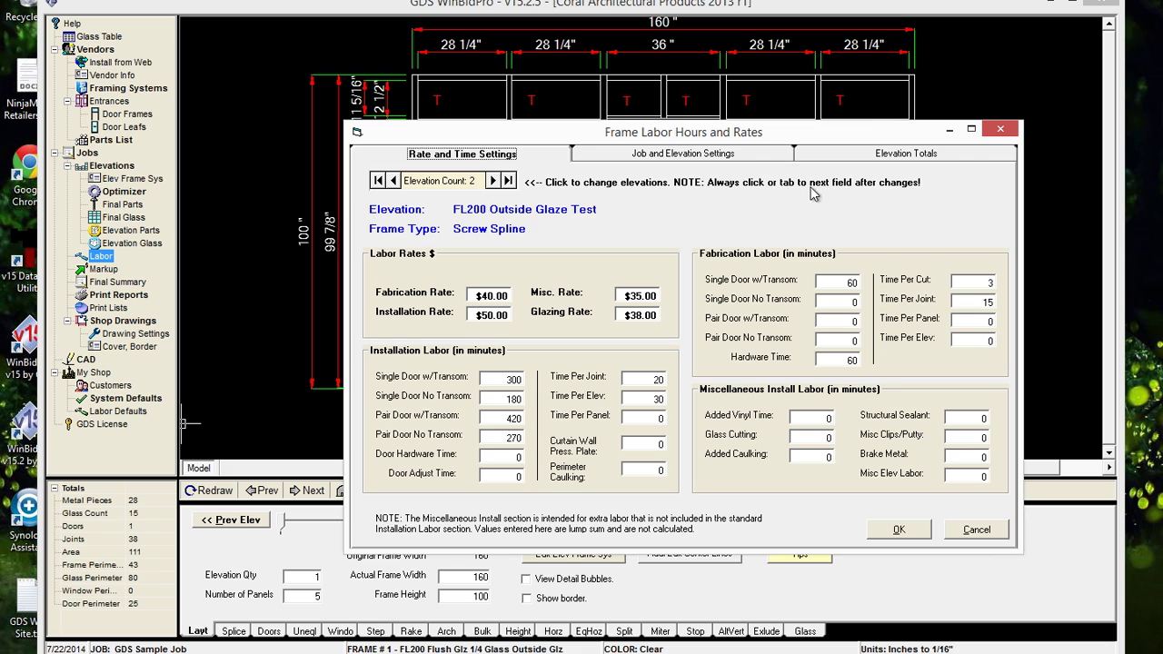
left_click(874, 156)
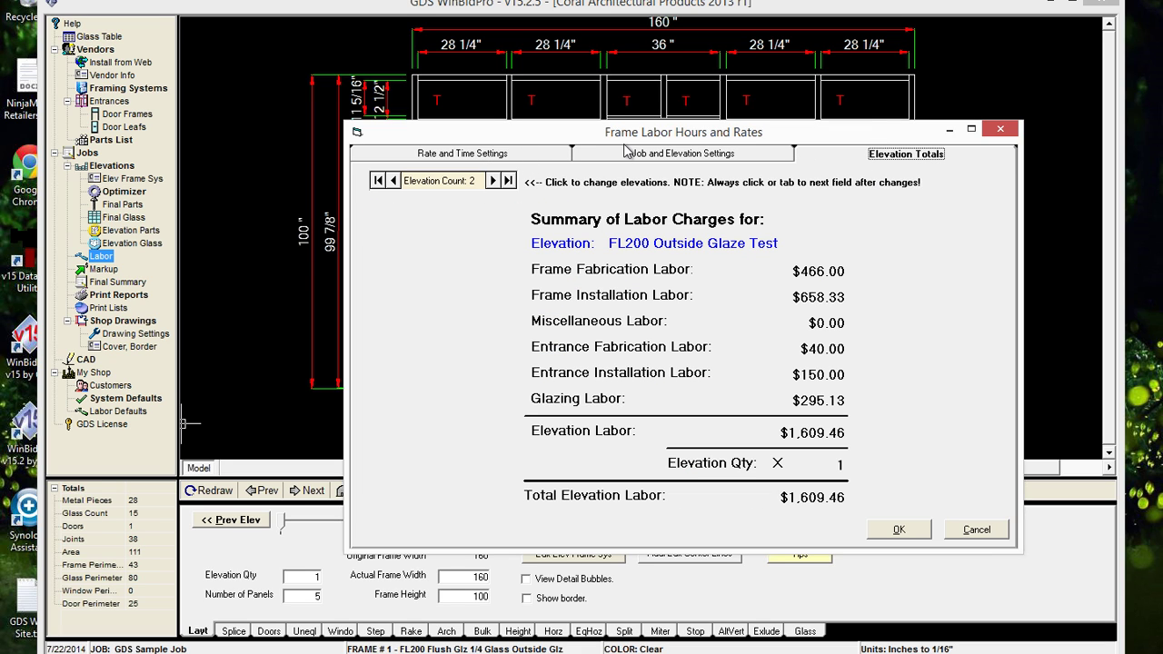
left_click(506, 159)
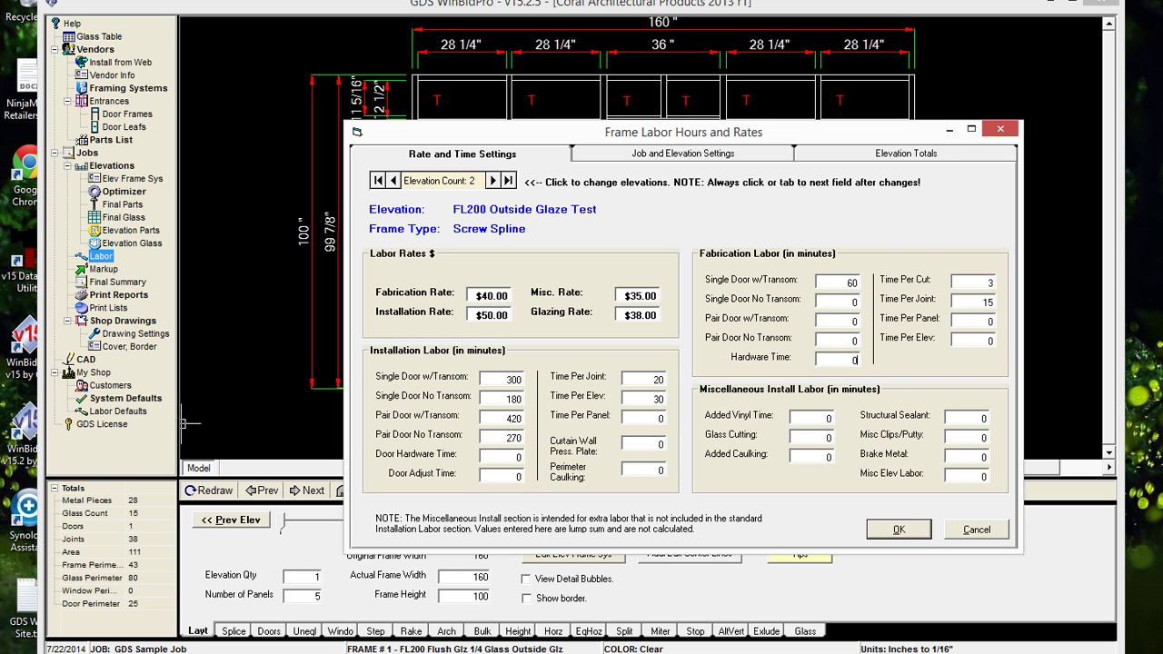
left_click(883, 155)
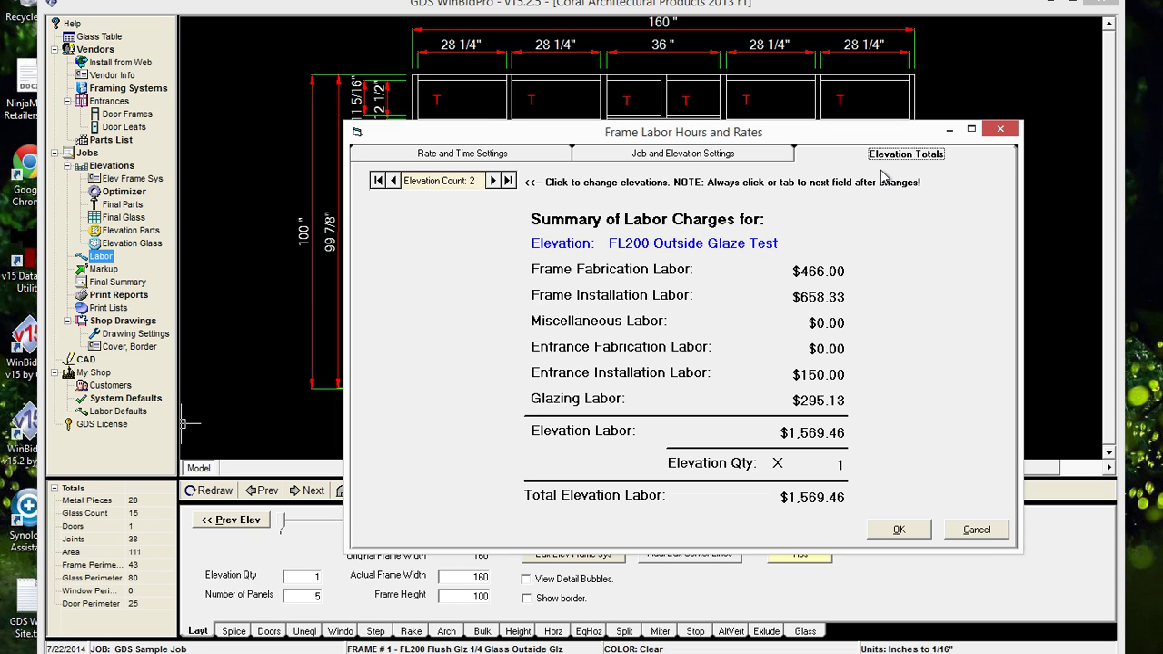
Set the fabrication time to 0 for single door with transom and 60 for single door without transom, and check the elevation totals
left_click(469, 156)
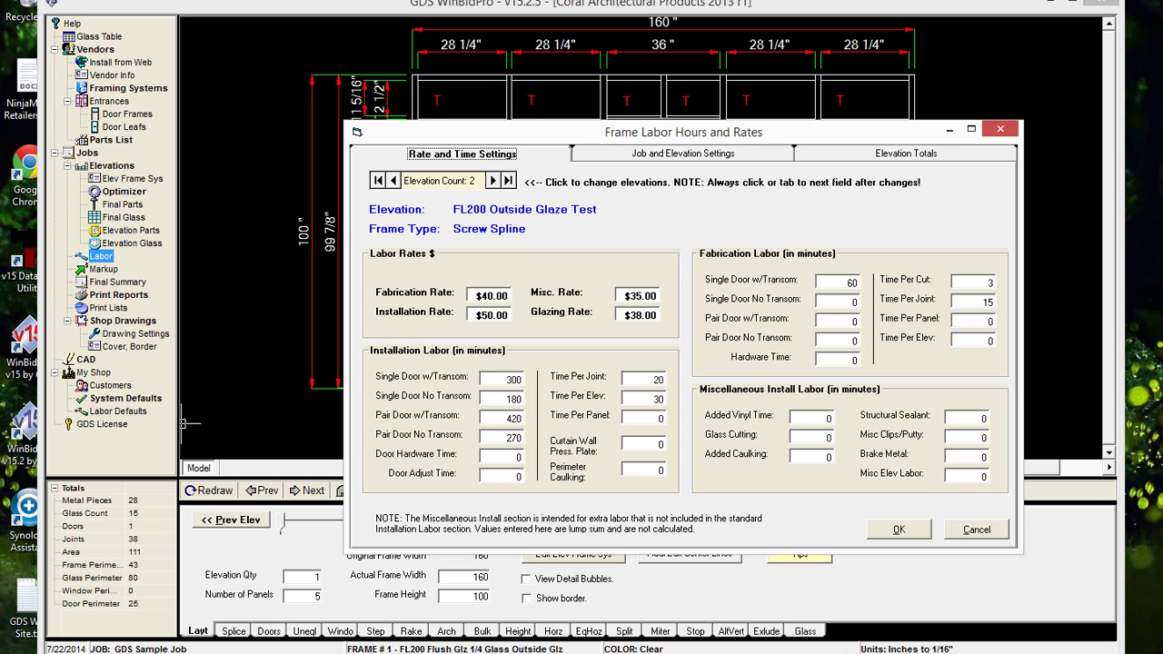
left_click(849, 301)
key("shift+Tab")
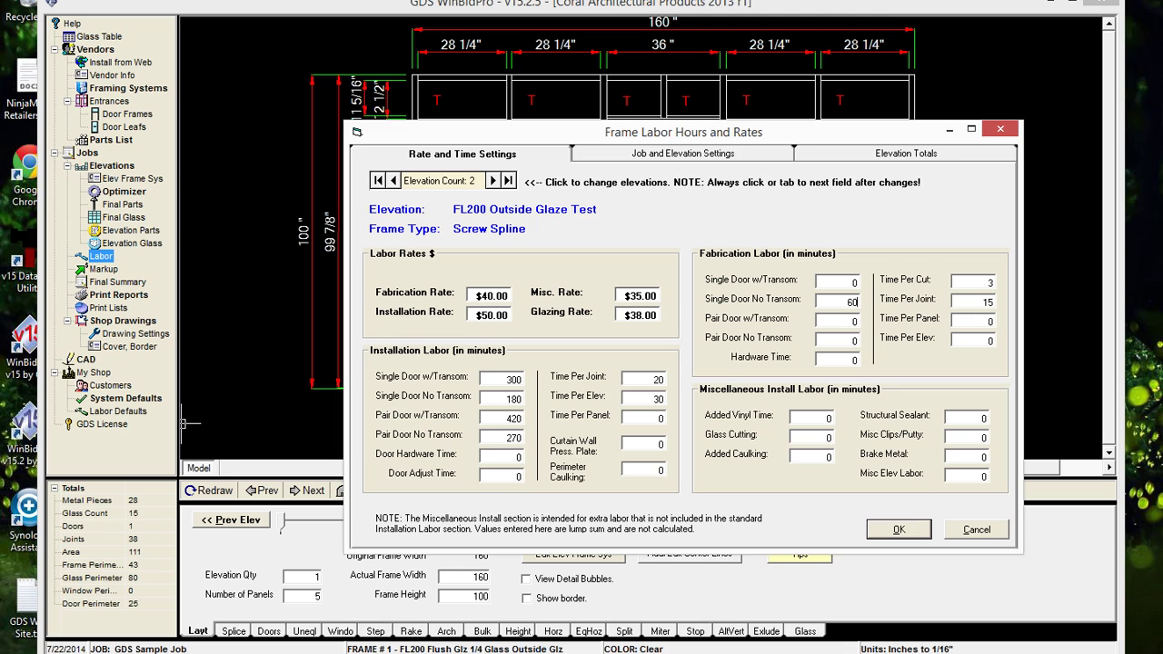
left_click(854, 322)
left_click(897, 161)
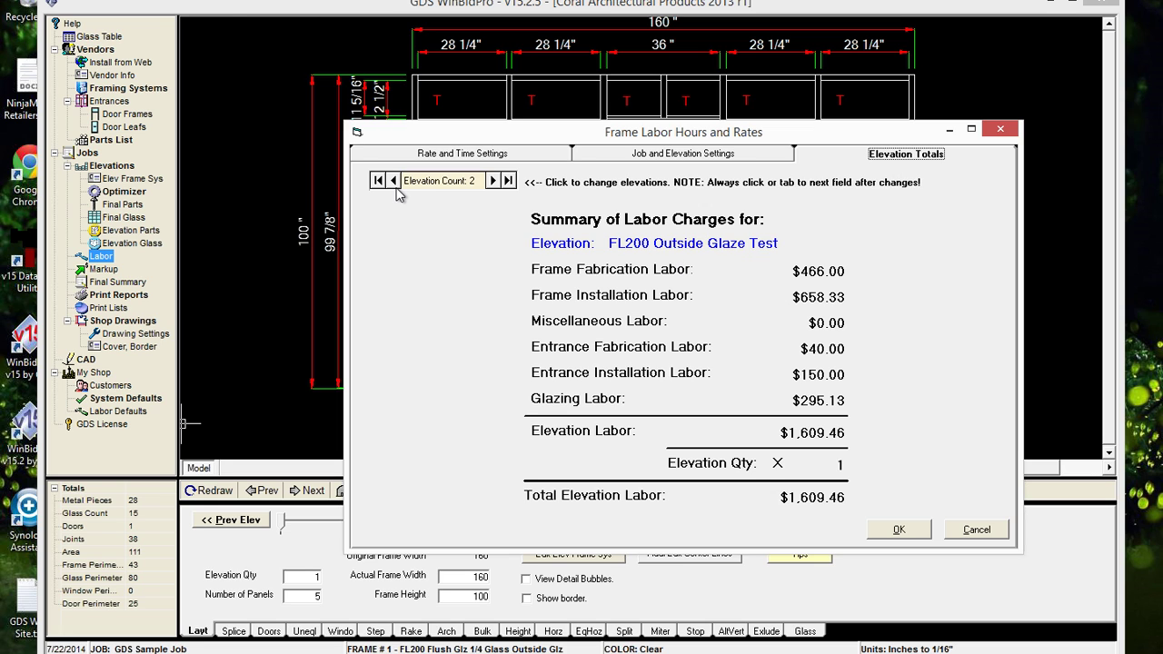
left_click(469, 157)
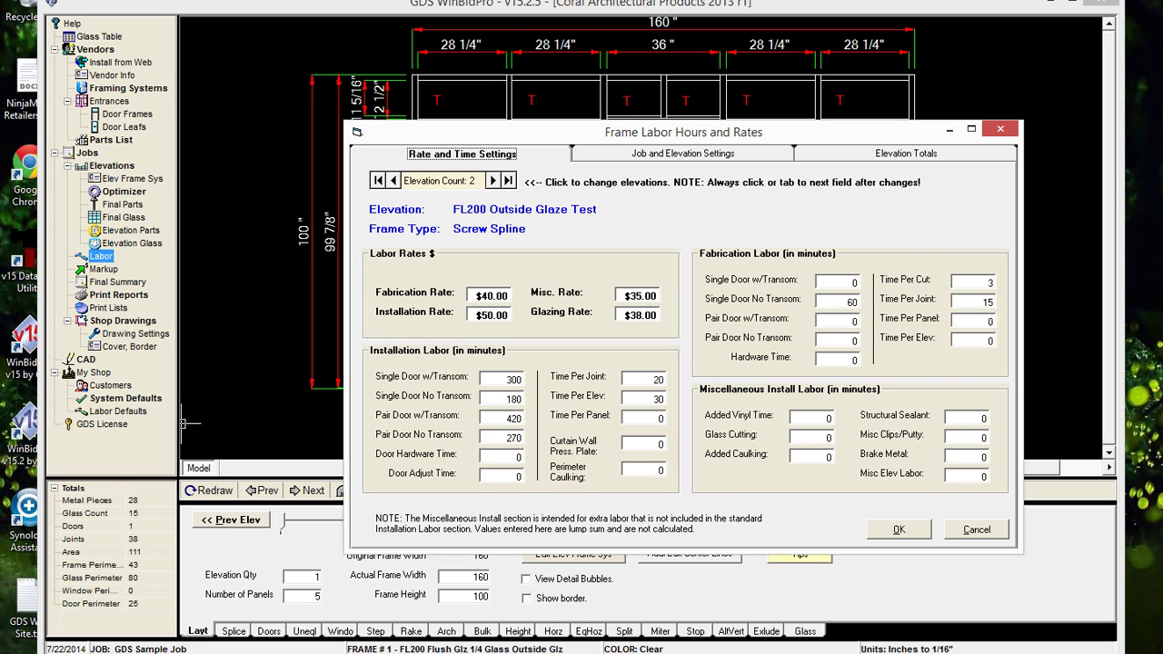
Set the fabrication hardware time to 60 minutes and check the elevation totals
double_click(852, 303)
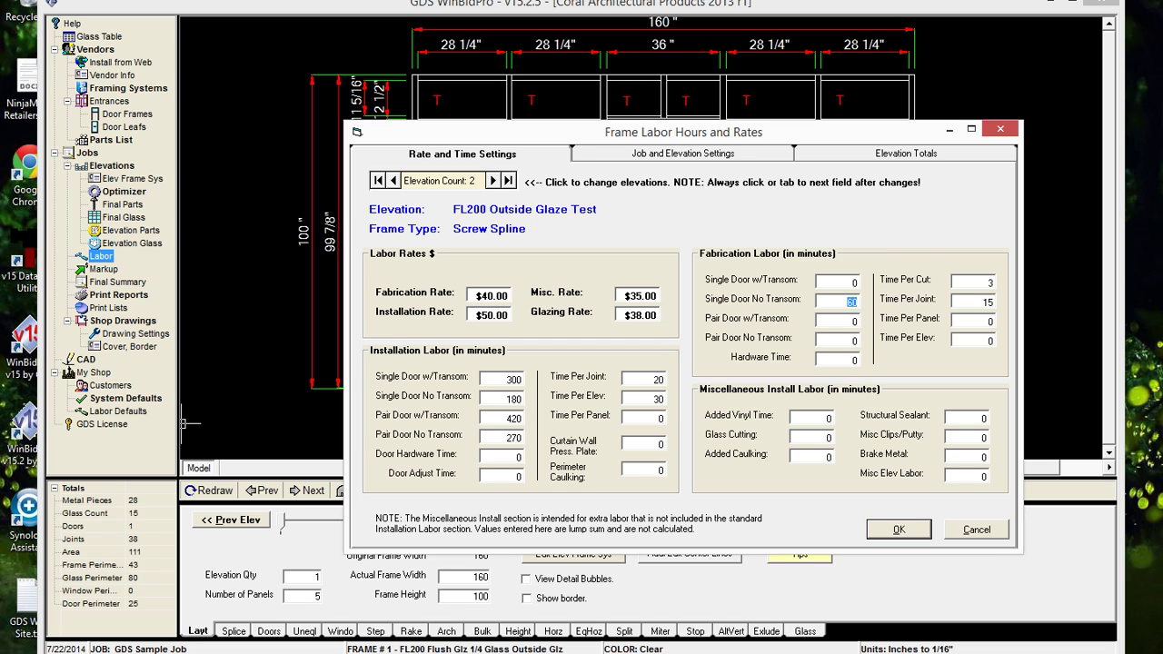
left_click(854, 360)
left_click(822, 153)
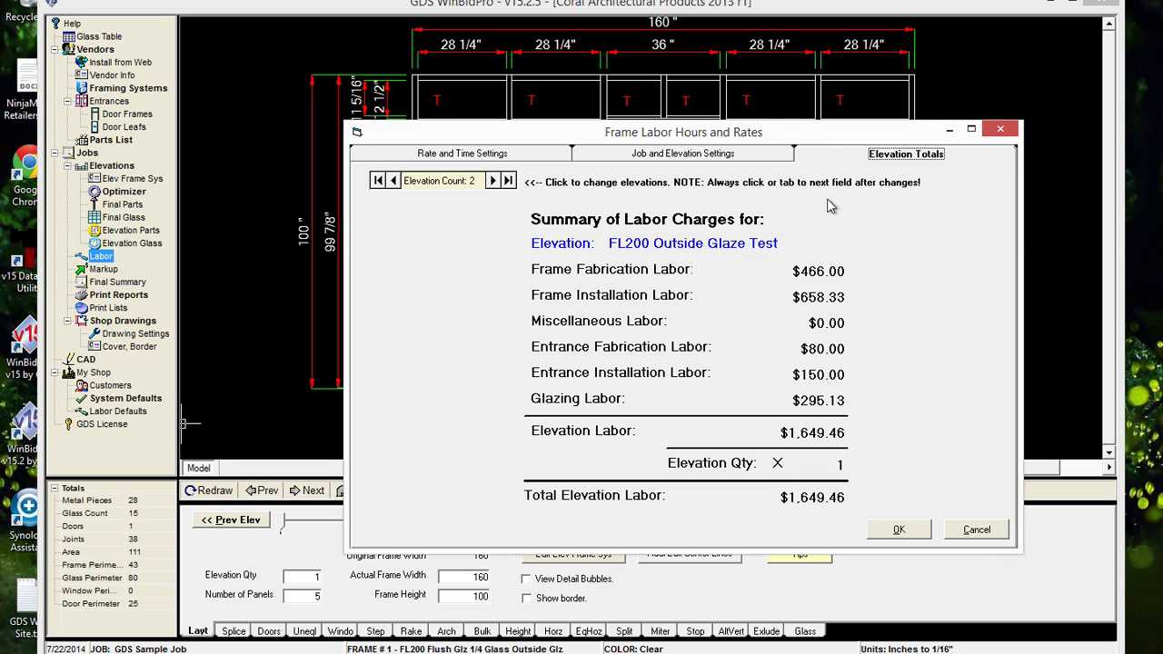
Set the single door with transom fabrication time to 90 minutes, then check the elevation totals and save the labor settings
left_click(518, 153)
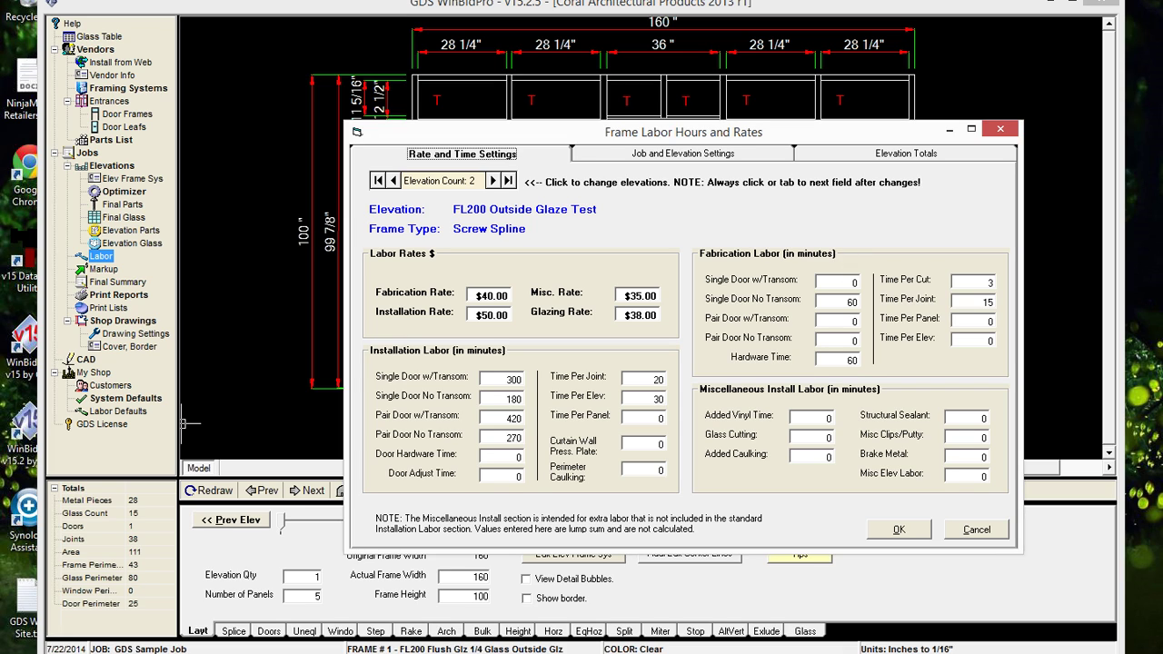
key("Tab")
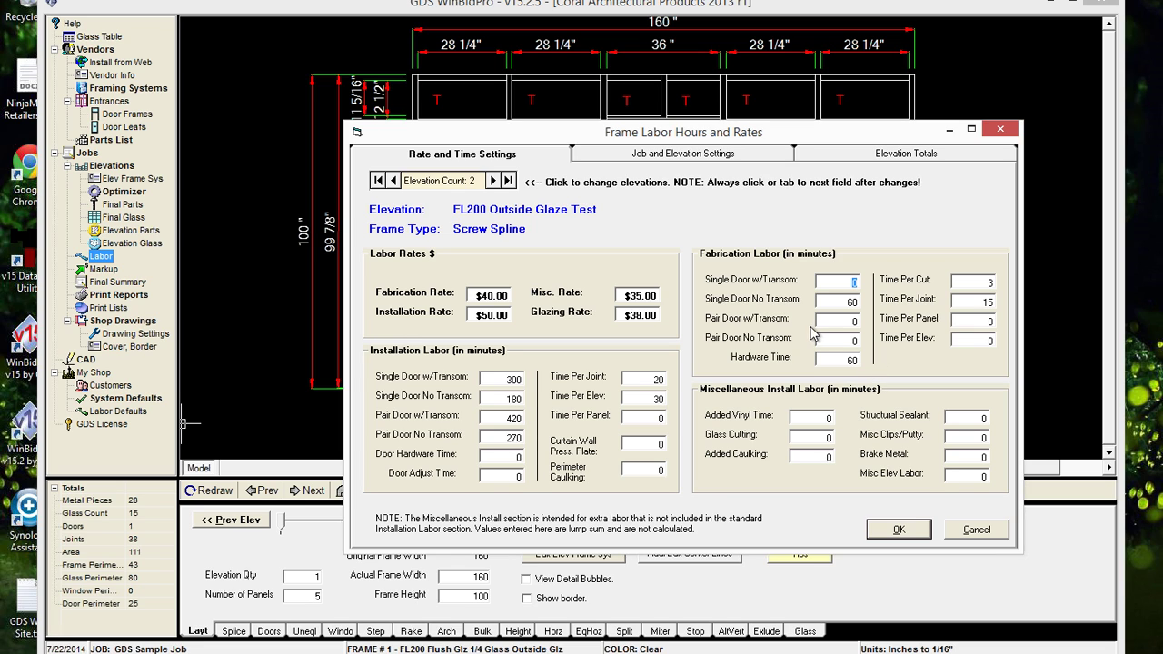
key("Tab")
left_click(852, 282)
left_click(926, 156)
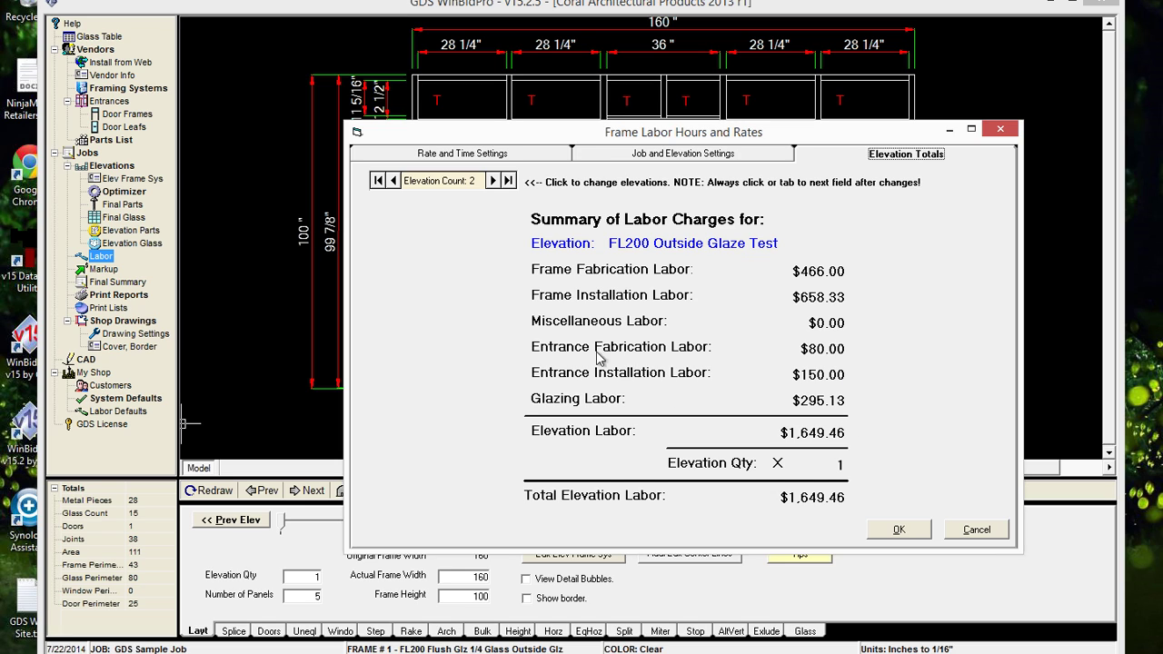
left_click(907, 532)
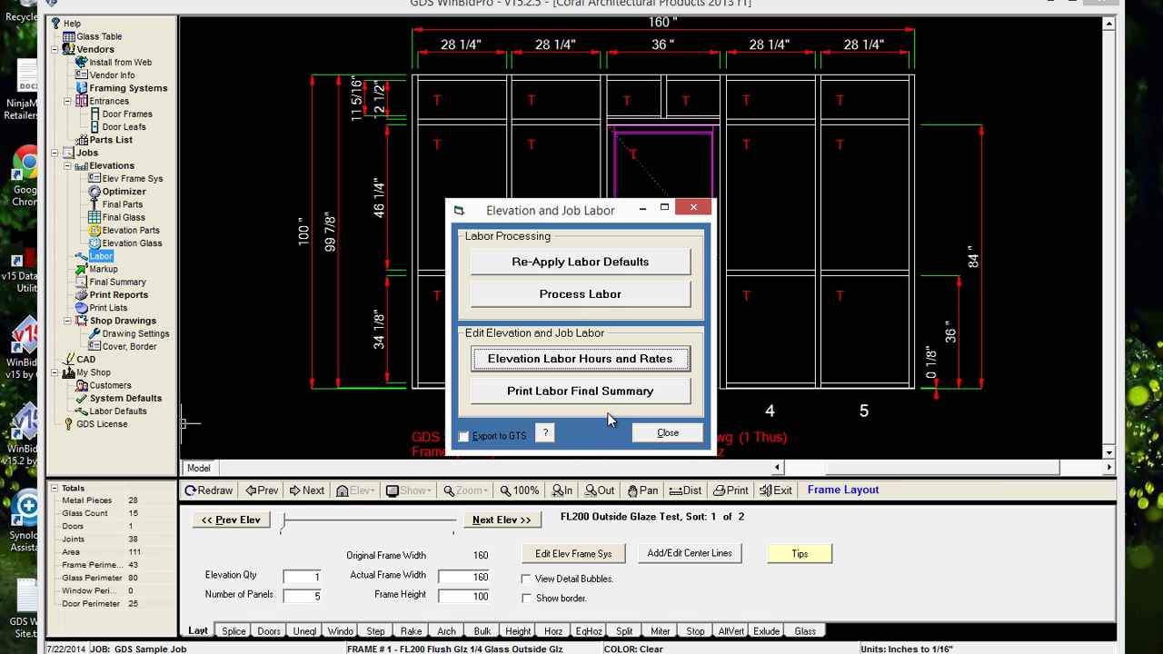
In the elevation labor rates, set fabrication time to 0 for single doors with and without transom and hardware time to 120, and check the totals
left_click(606, 360)
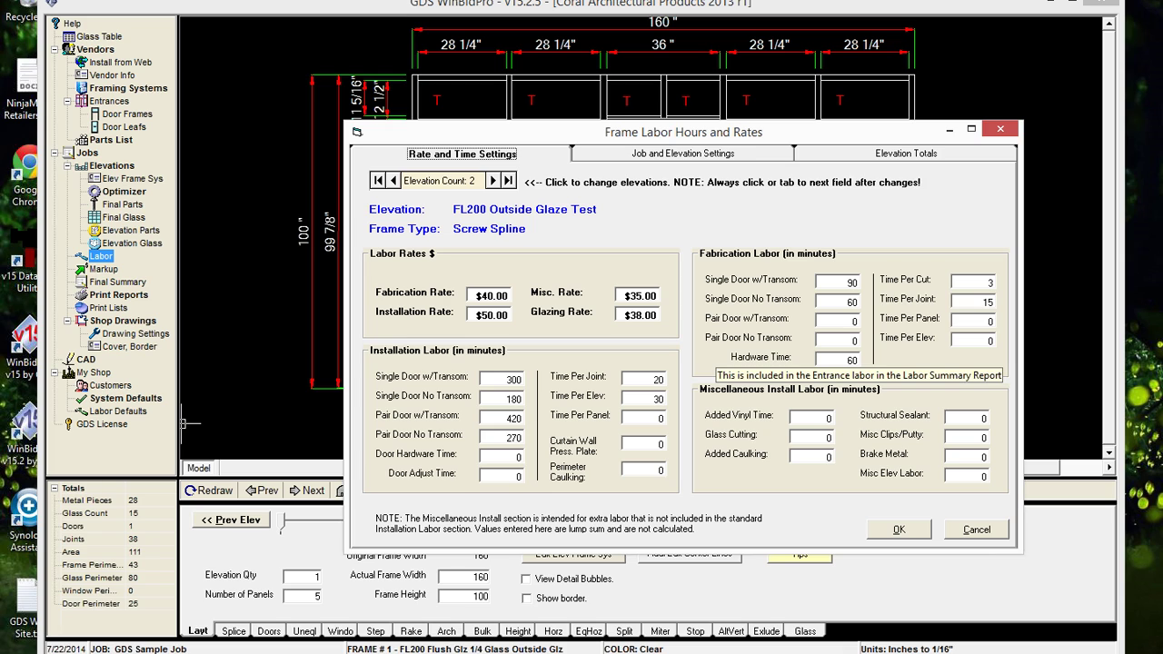
left_click(841, 359)
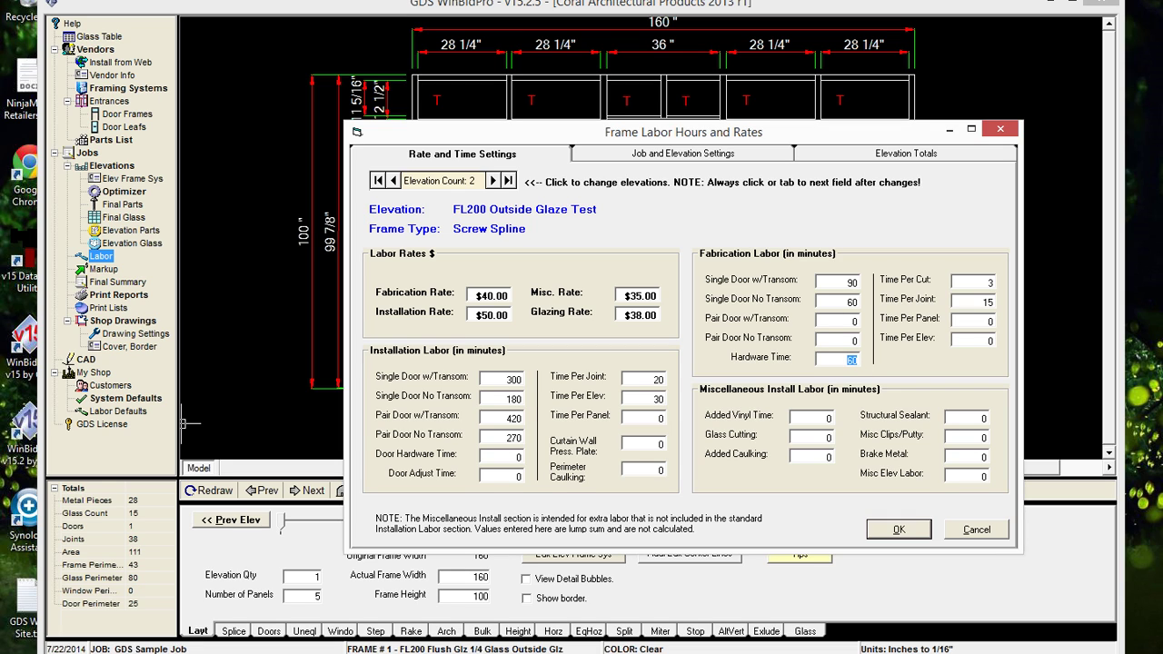
key("Tab")
type("0")
key("Tab")
type("0")
double_click(850, 360)
type("120")
double_click(852, 340)
left_click(826, 154)
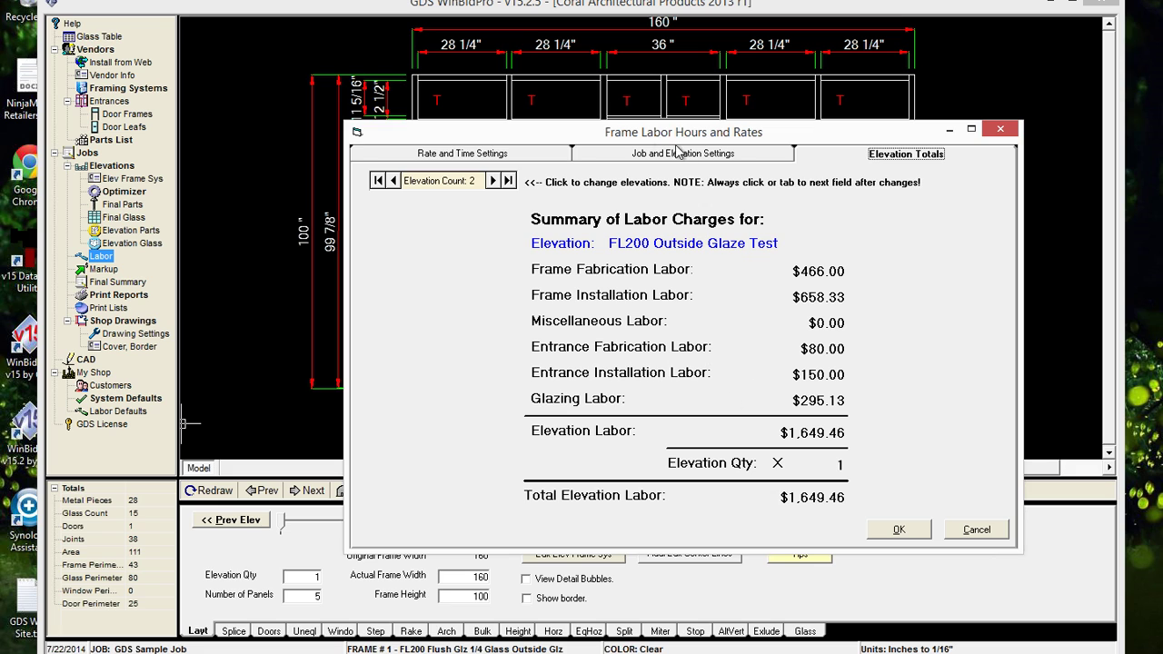
Recheck the fabrication times against the elevation totals, then save the labor settings and close the elevation and job labor window
left_click(514, 156)
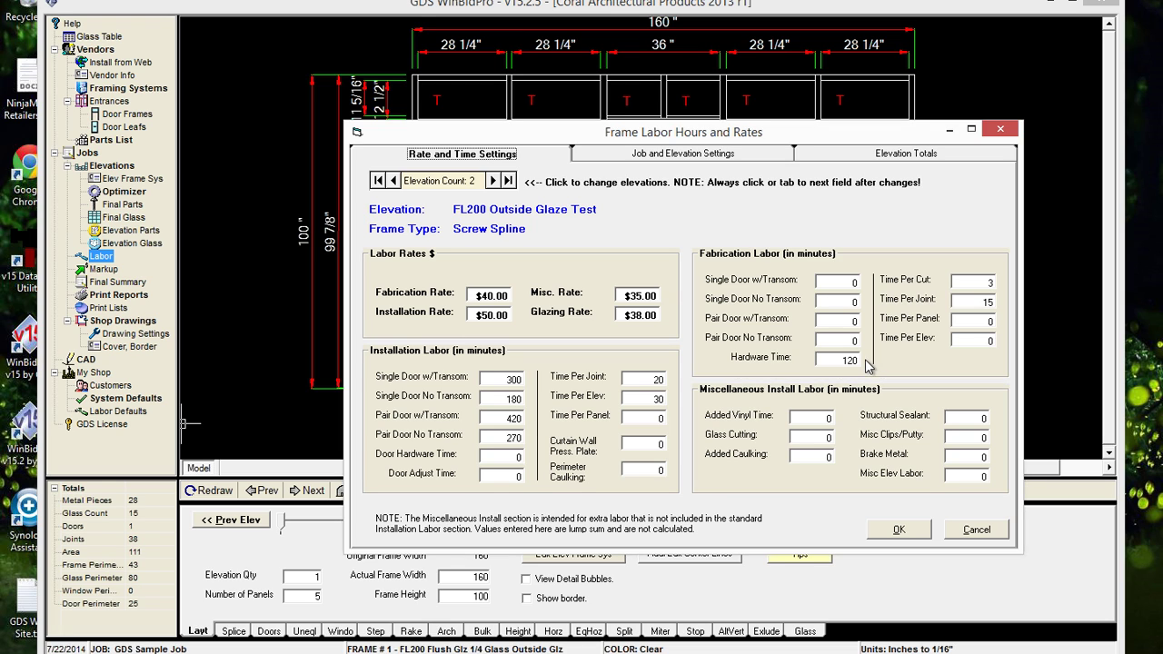
left_click(840, 156)
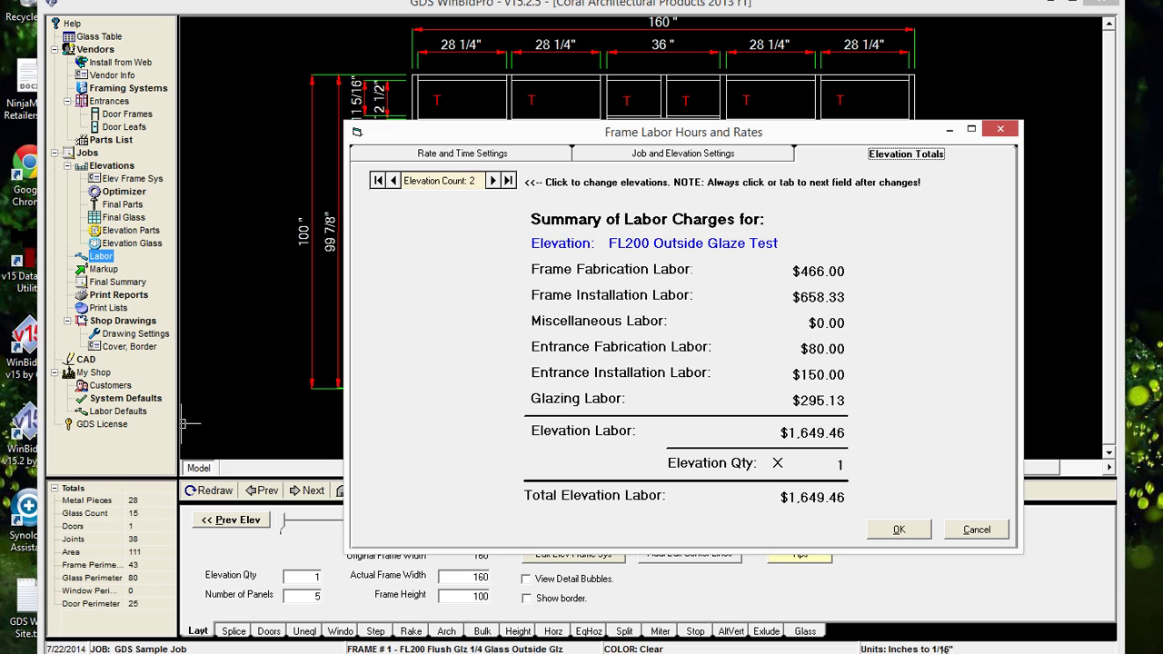
left_click(899, 529)
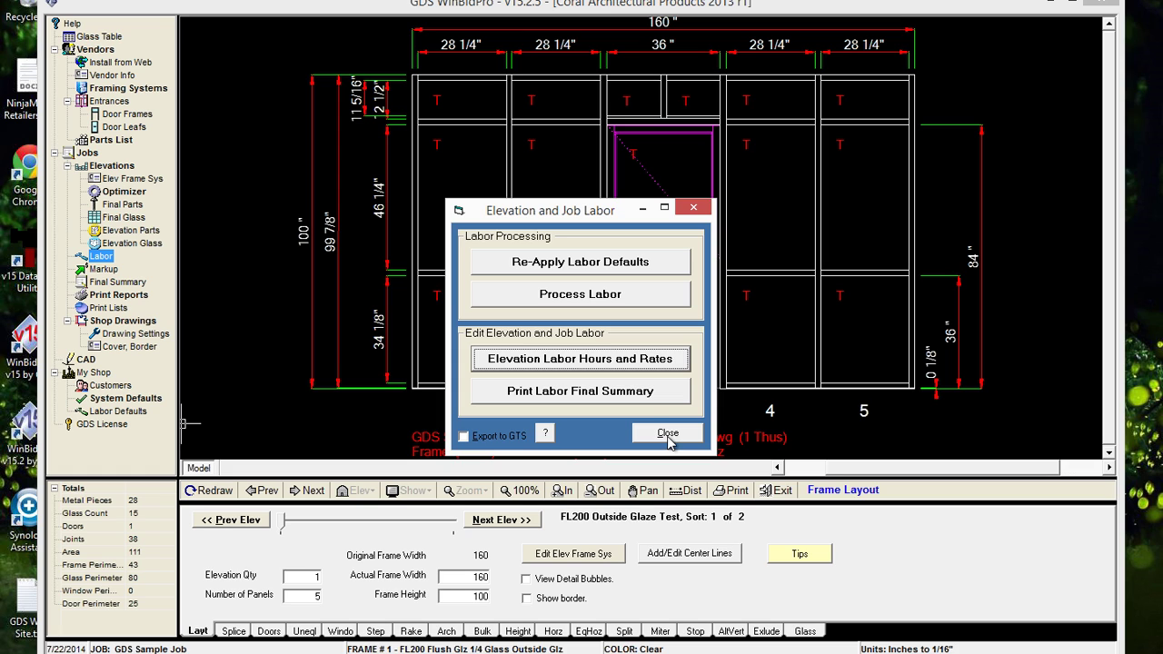
left_click(670, 435)
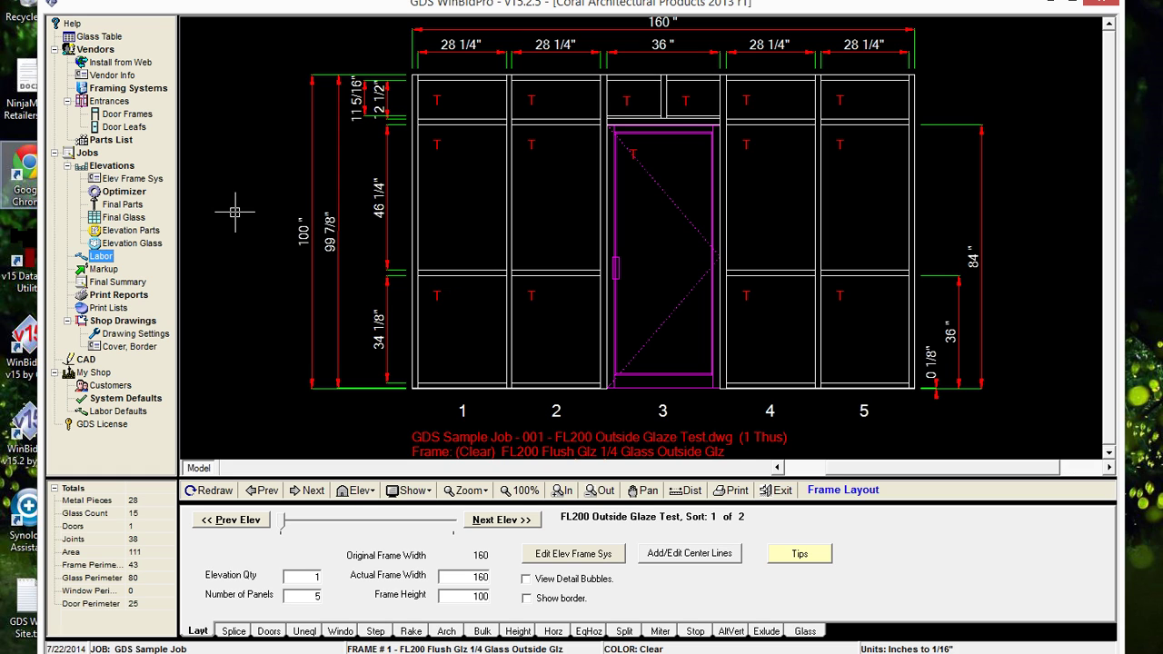